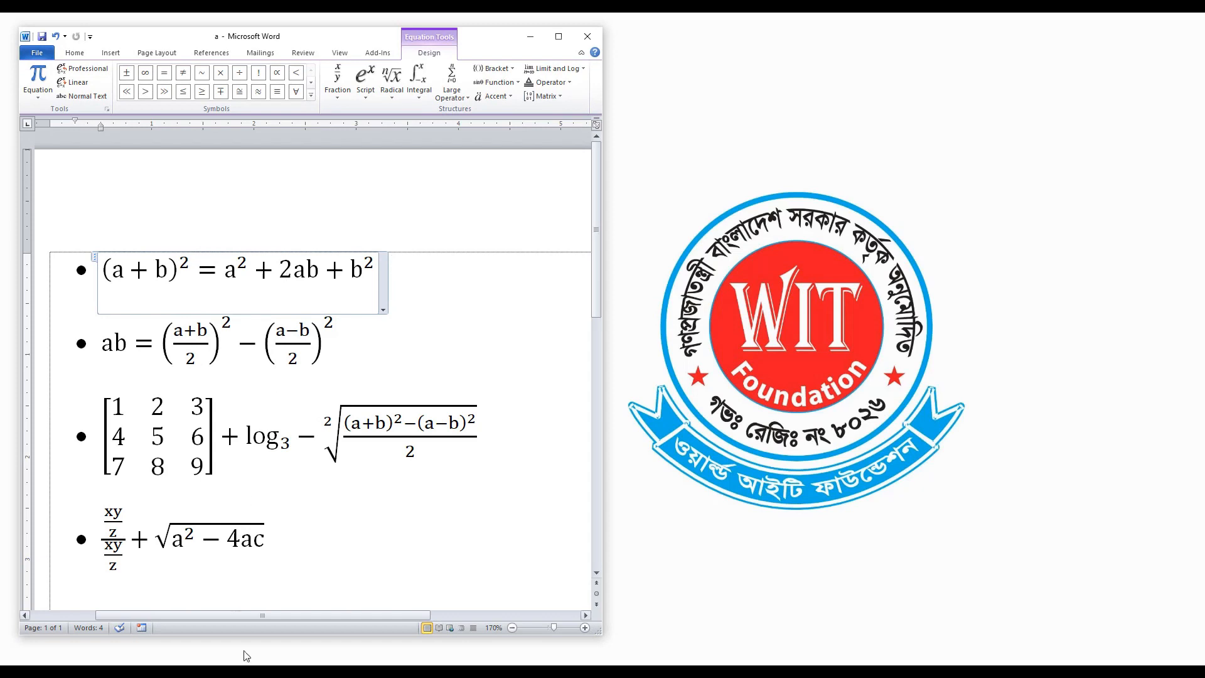
# Switch to the blank Document2 and insert a new empty equation in it.
pyautogui.moveTo(247, 656)
pyautogui.click(317, 634)
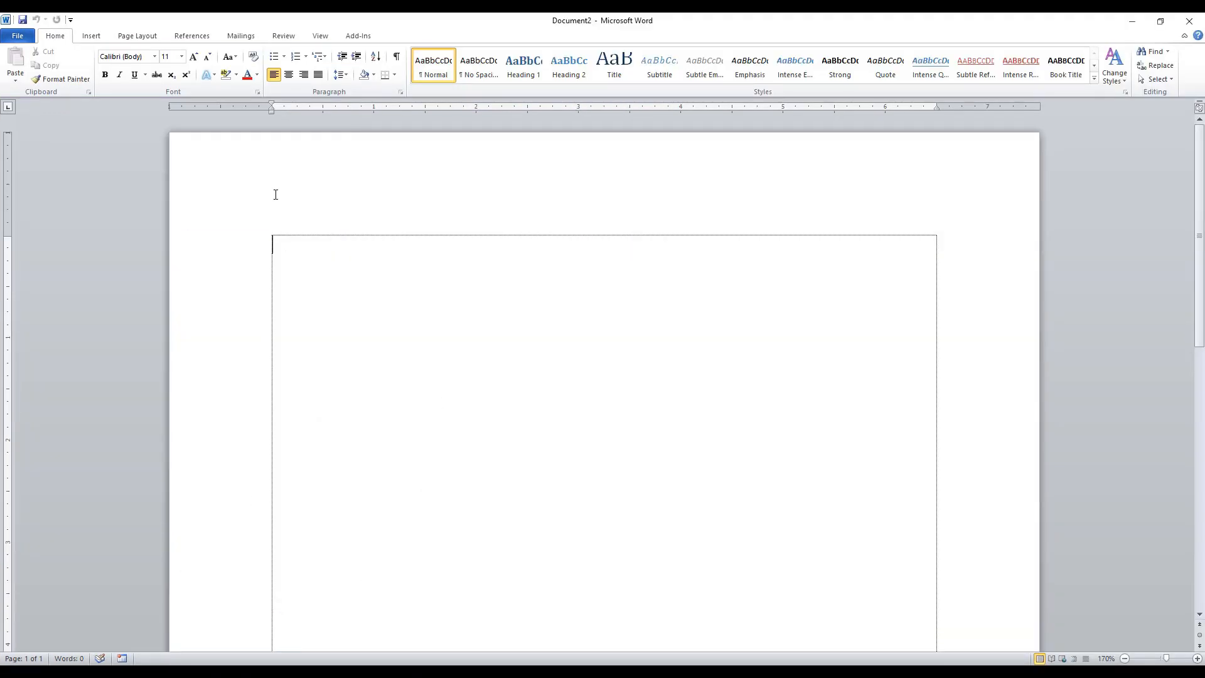
pyautogui.click(91, 36)
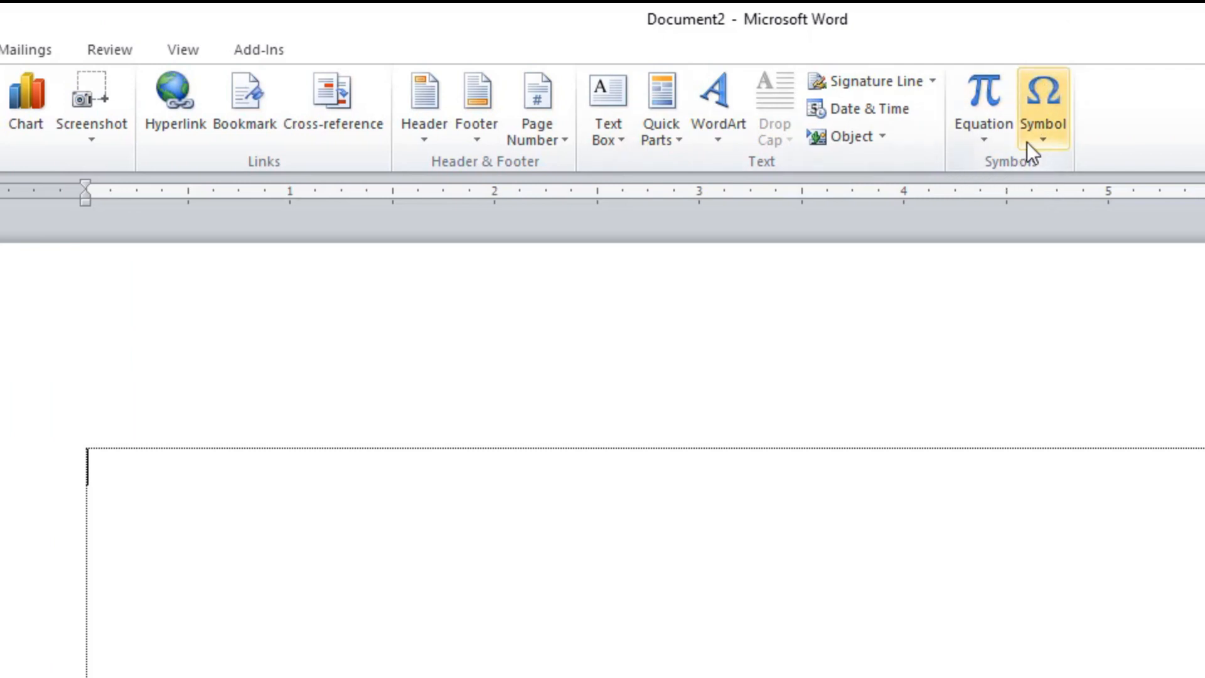
pyautogui.click(992, 101)
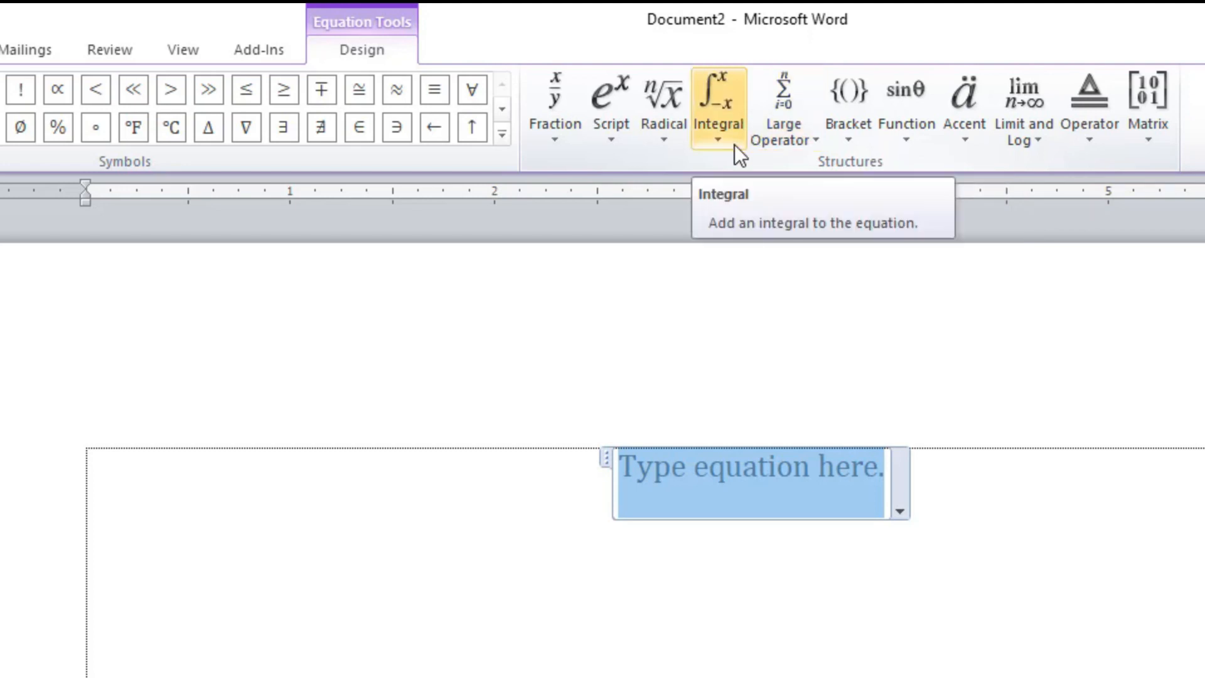
# Examine the equation structure galleries from Fraction, Script, Radical and Integral through Bracket, Function and Limit and Log to Operator and Matrix.
pyautogui.click(560, 143)
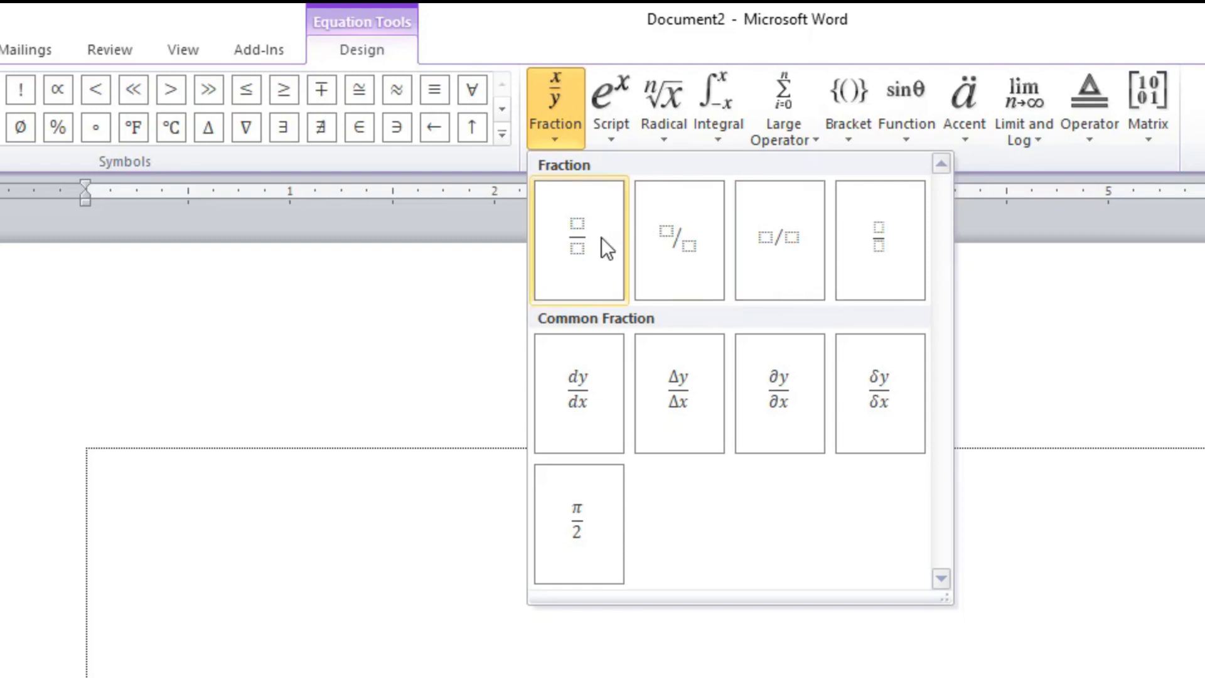
pyautogui.click(619, 675)
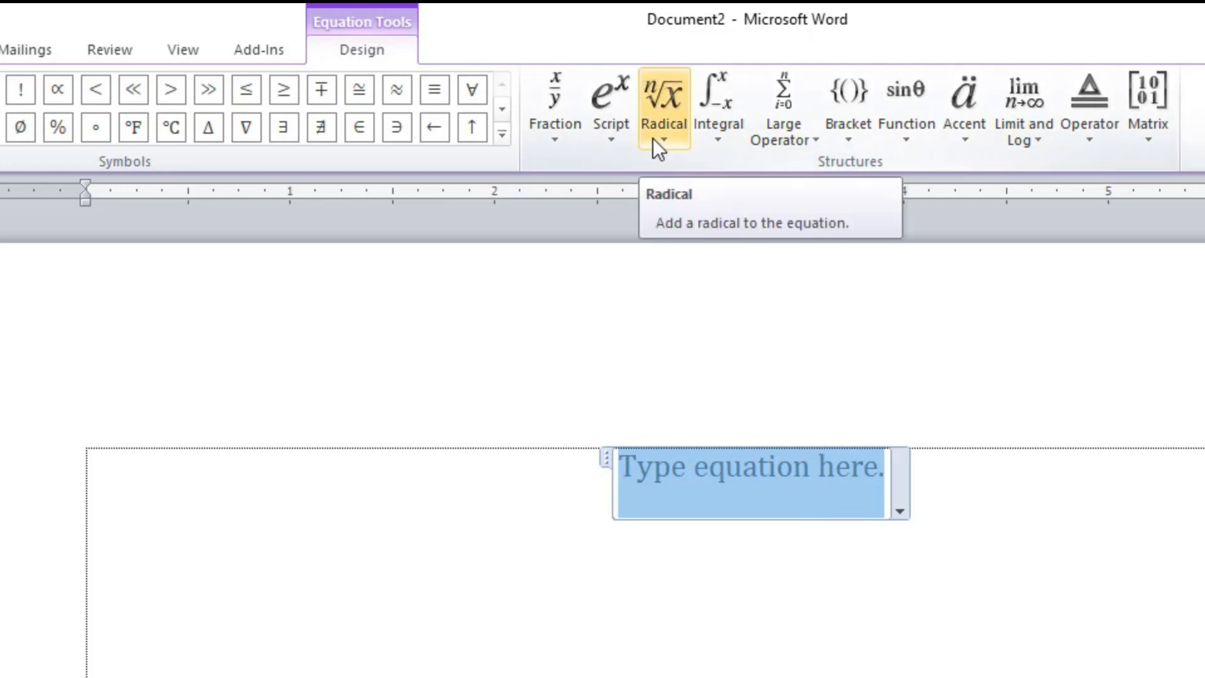
pyautogui.click(610, 136)
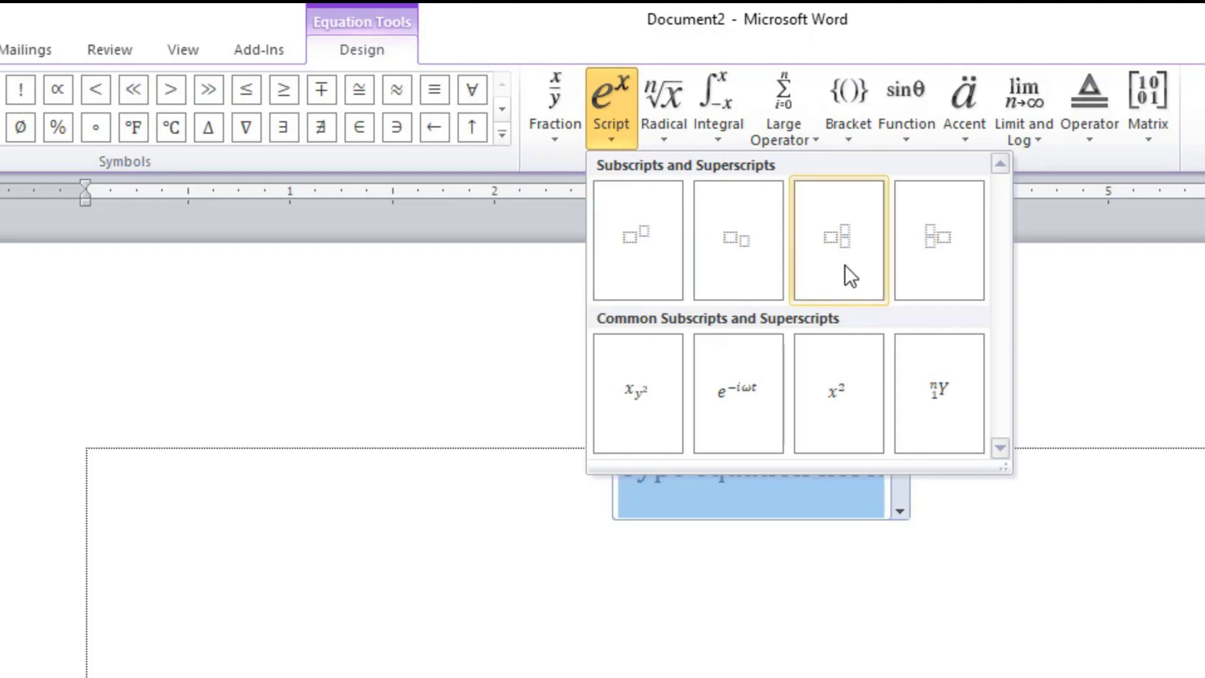
pyautogui.click(666, 127)
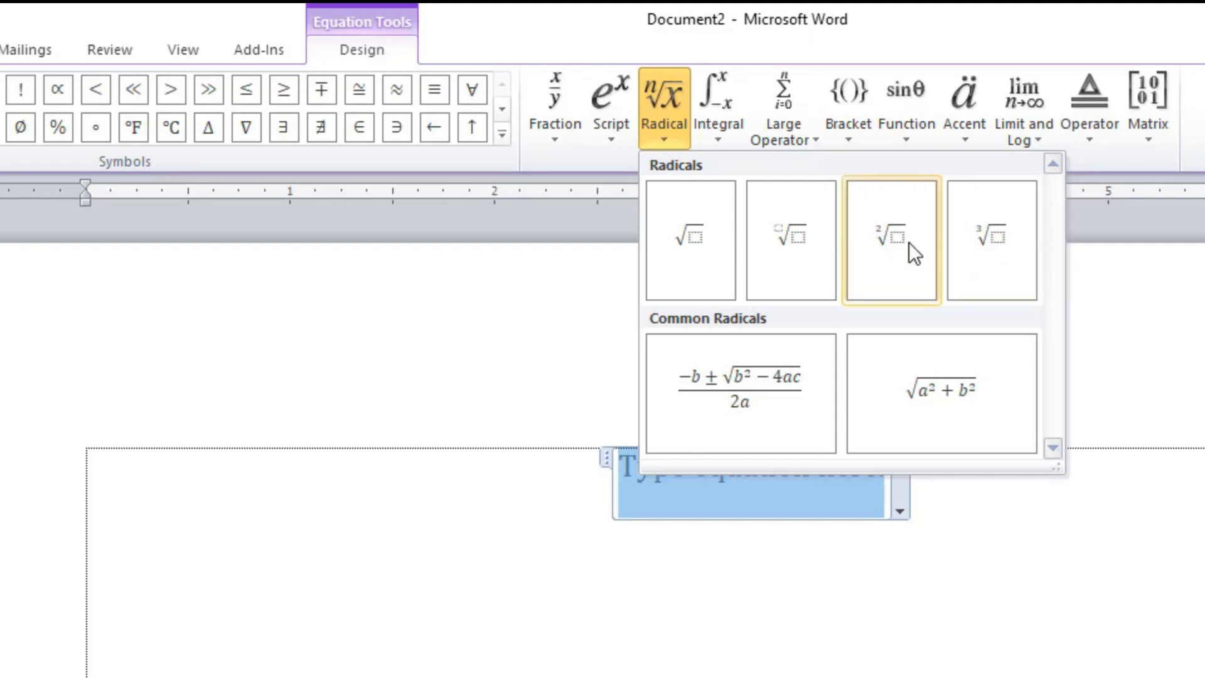
pyautogui.click(722, 118)
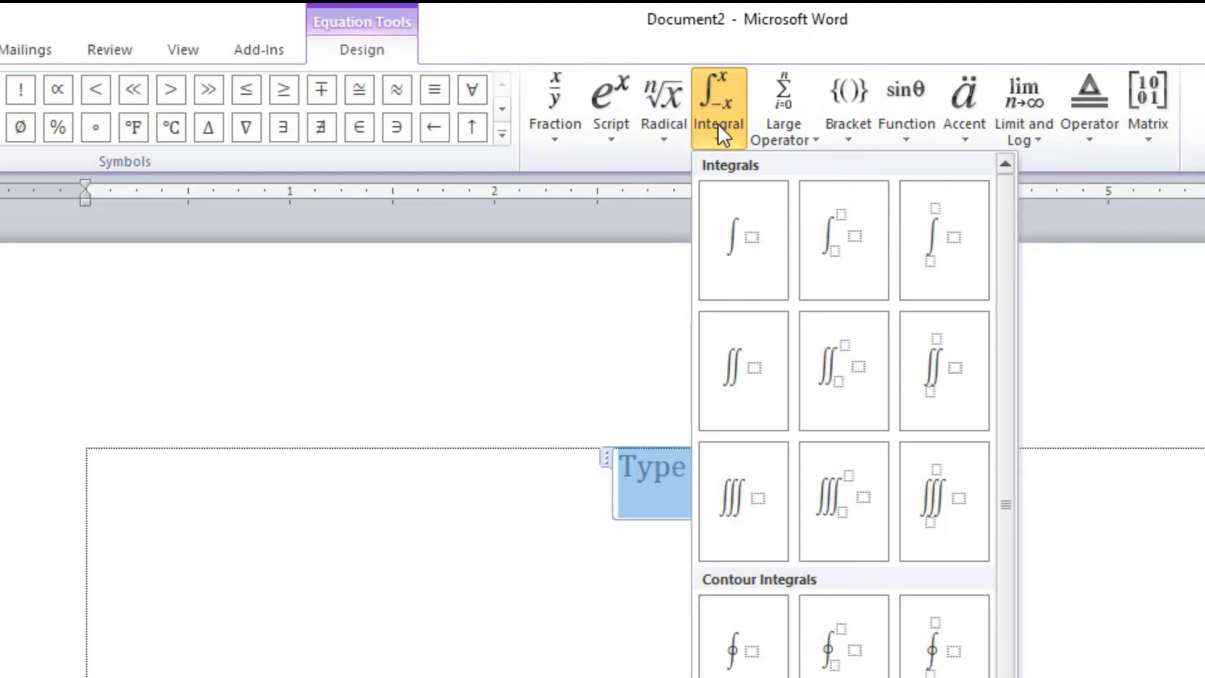
pyautogui.click(782, 131)
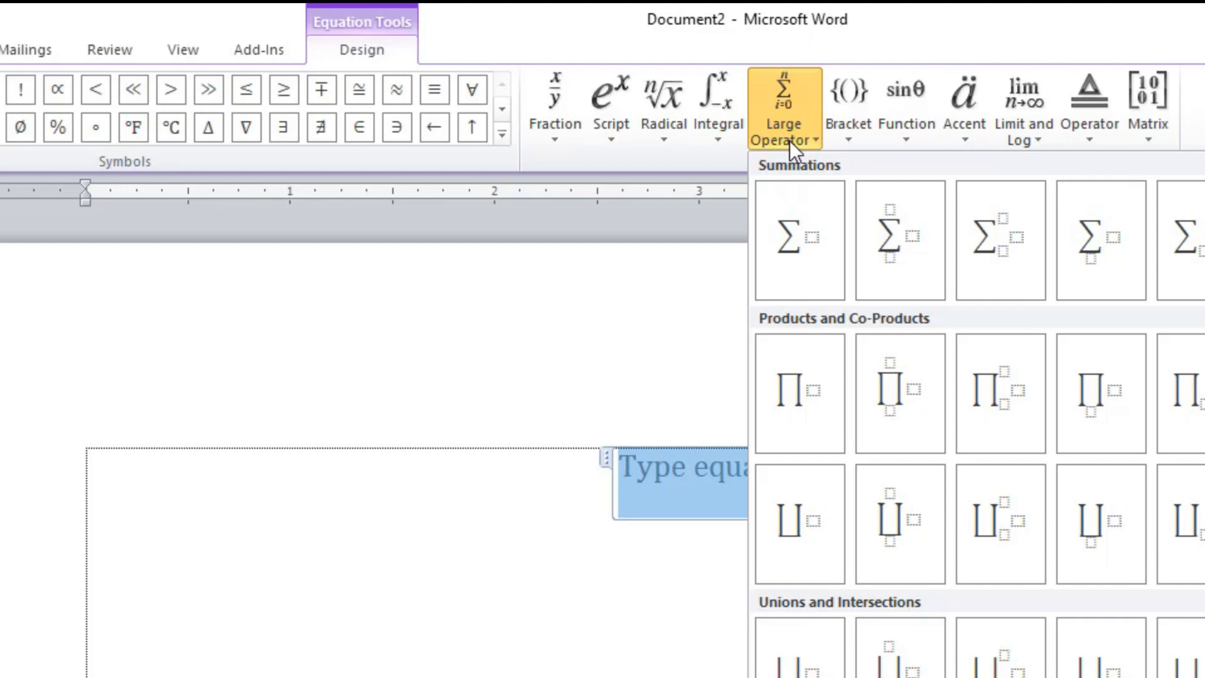
pyautogui.click(850, 126)
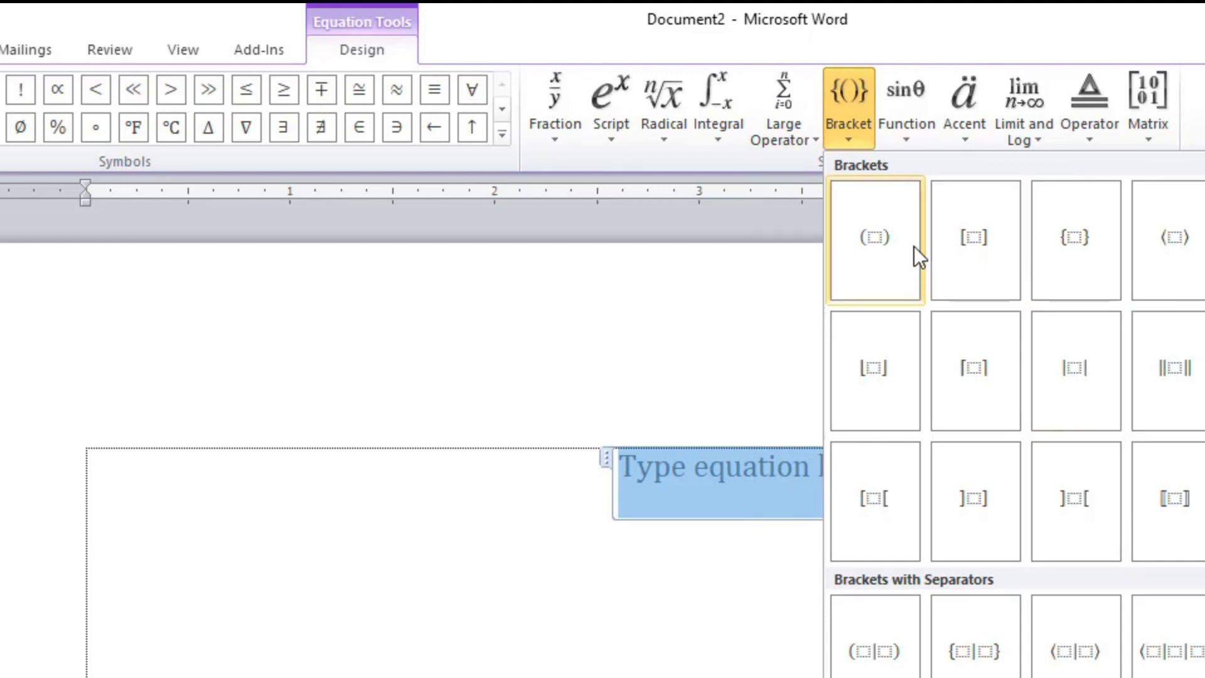
pyautogui.click(907, 125)
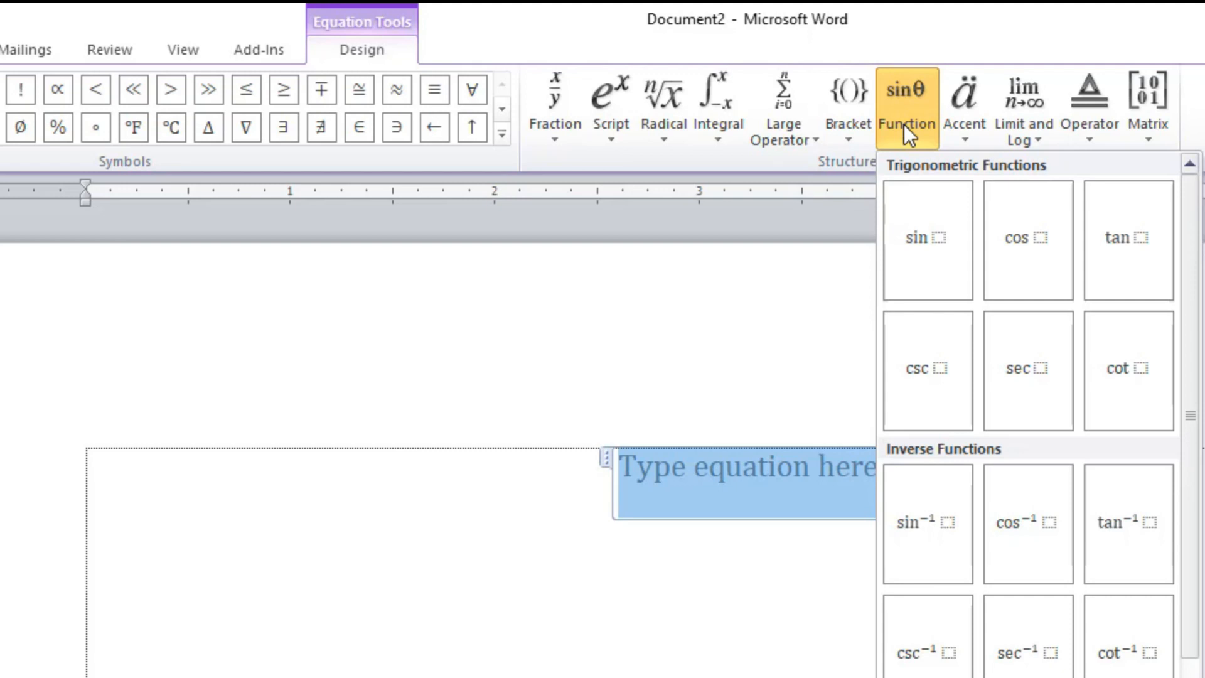
pyautogui.click(967, 128)
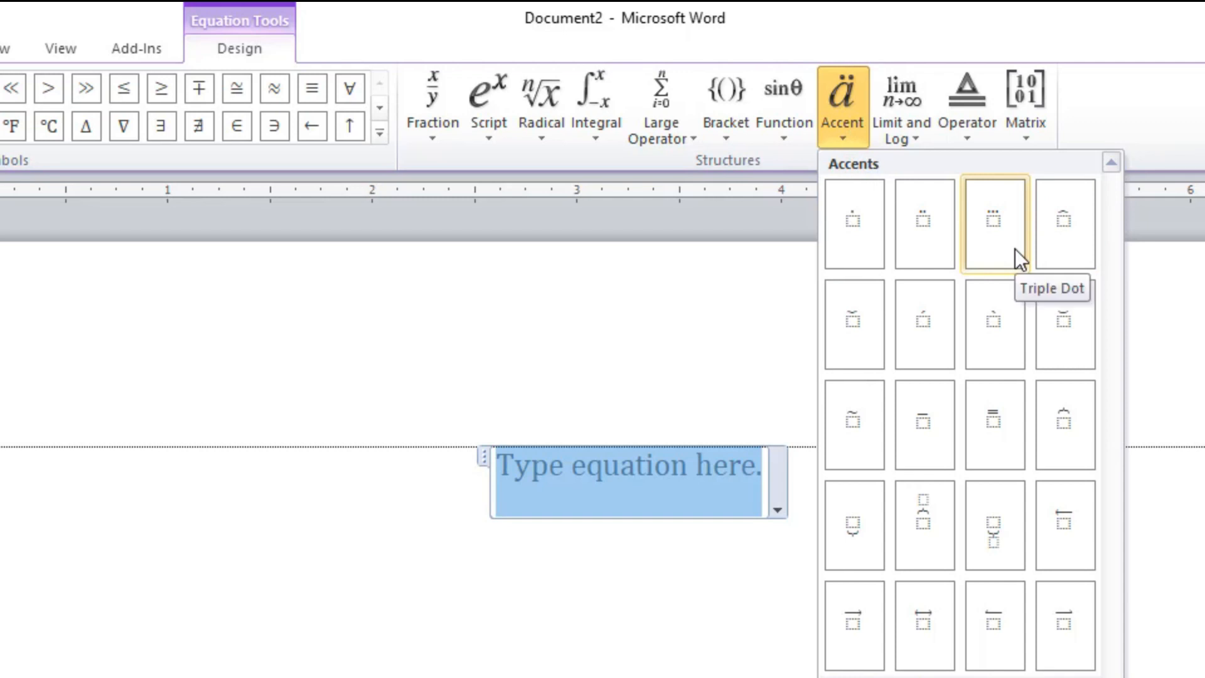
pyautogui.click(890, 127)
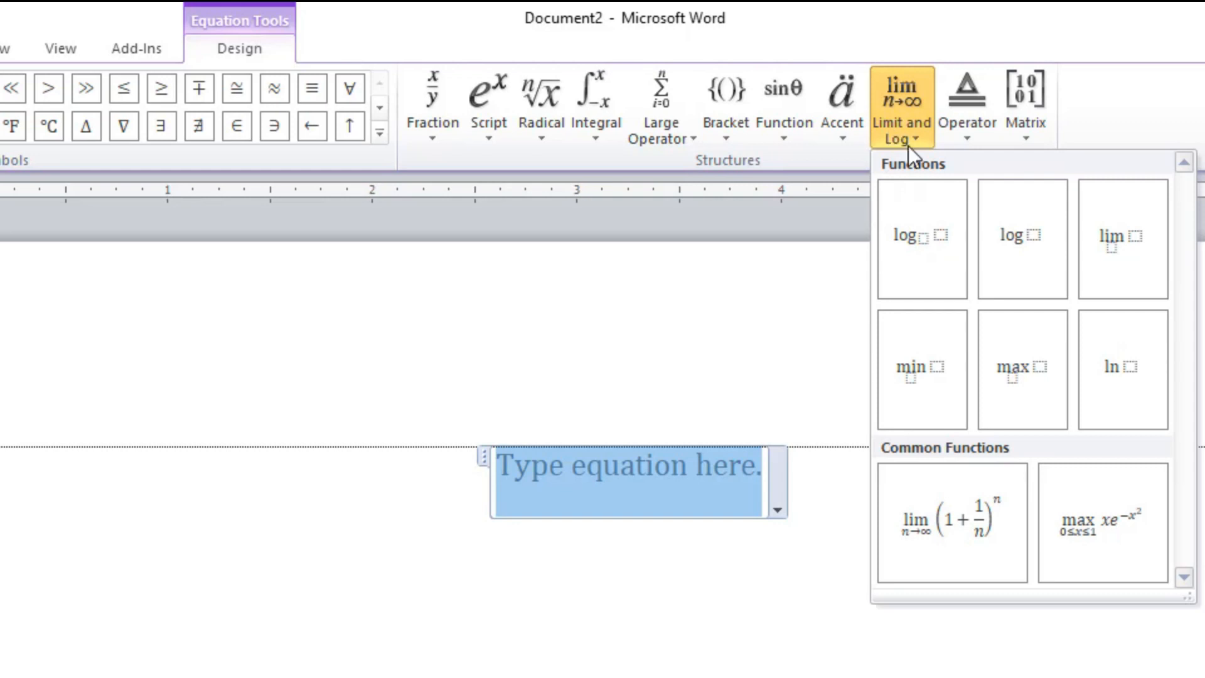
pyautogui.click(974, 127)
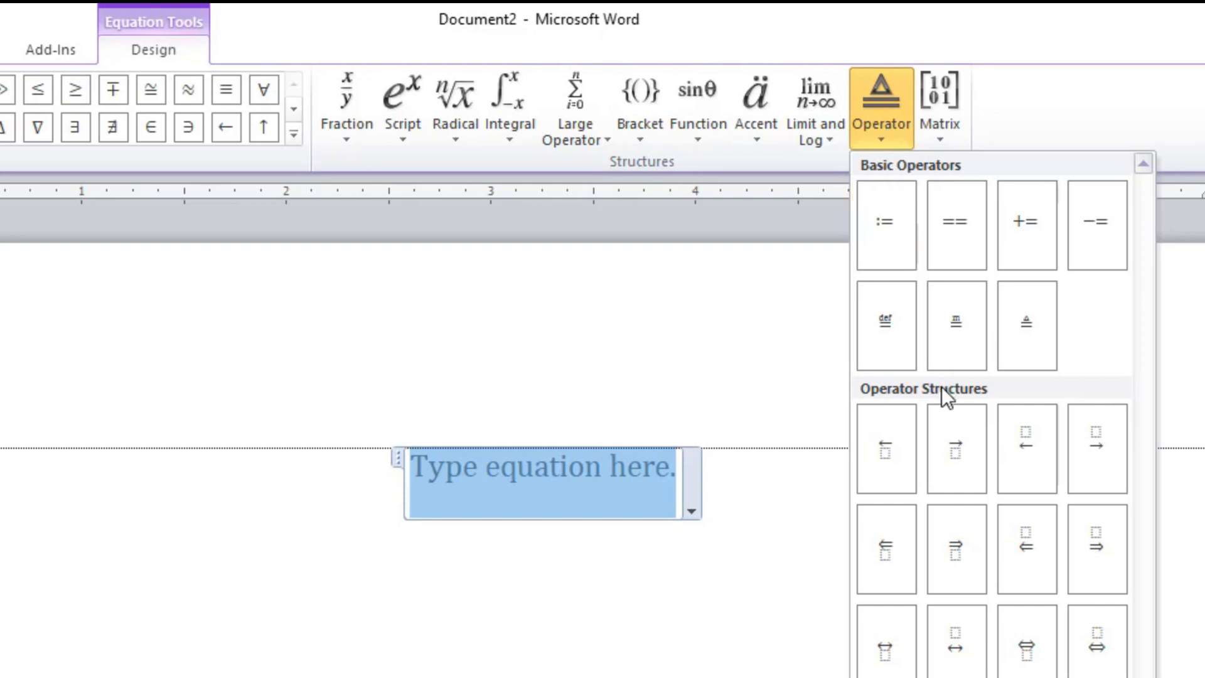
pyautogui.click(945, 139)
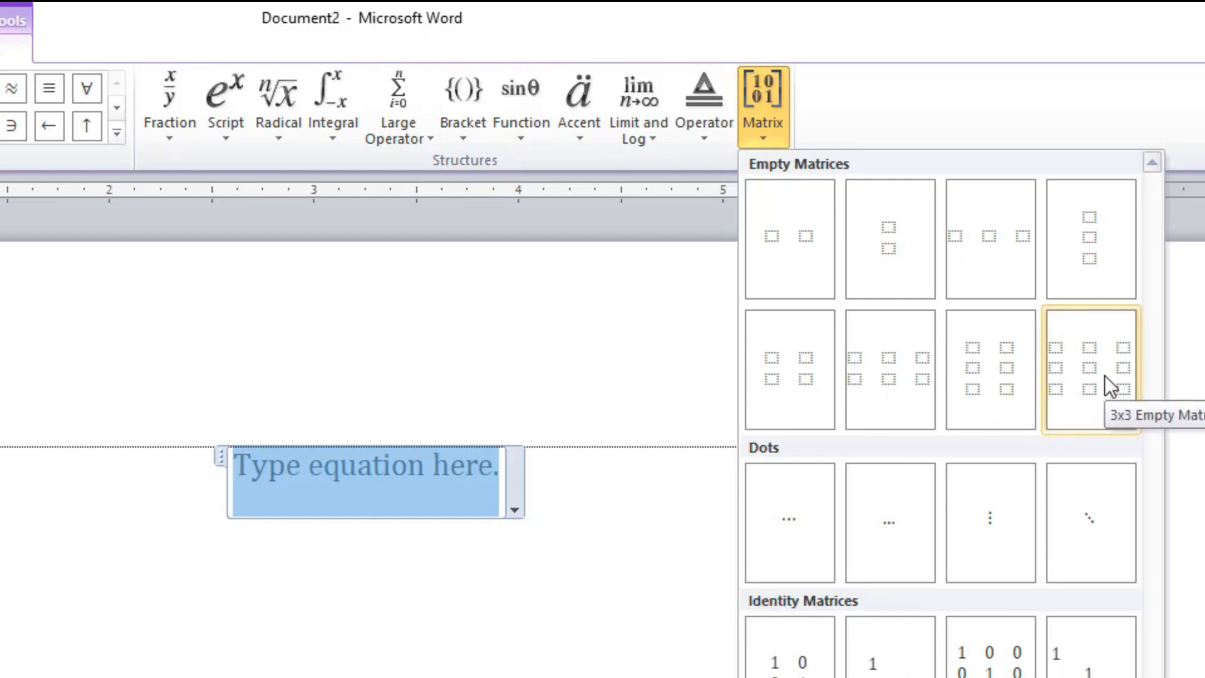
pyautogui.click(763, 139)
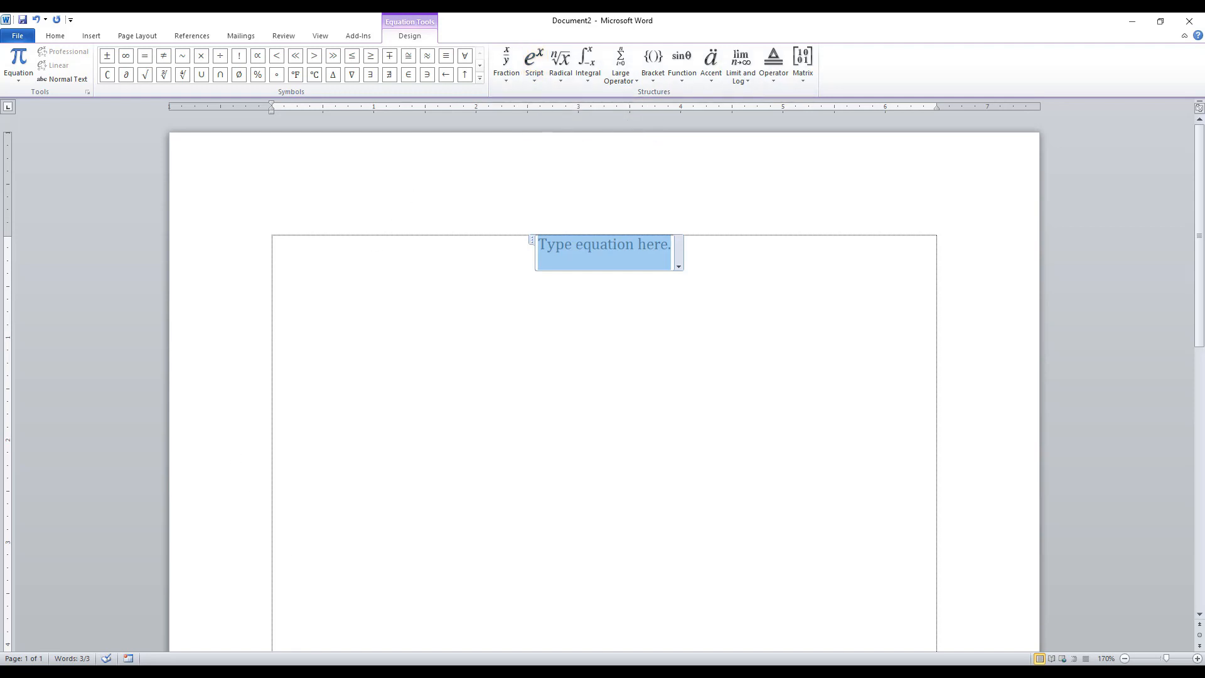
# Bring up the sample document "a" and arrange its window side by side with Document2.
pyautogui.click(234, 647)
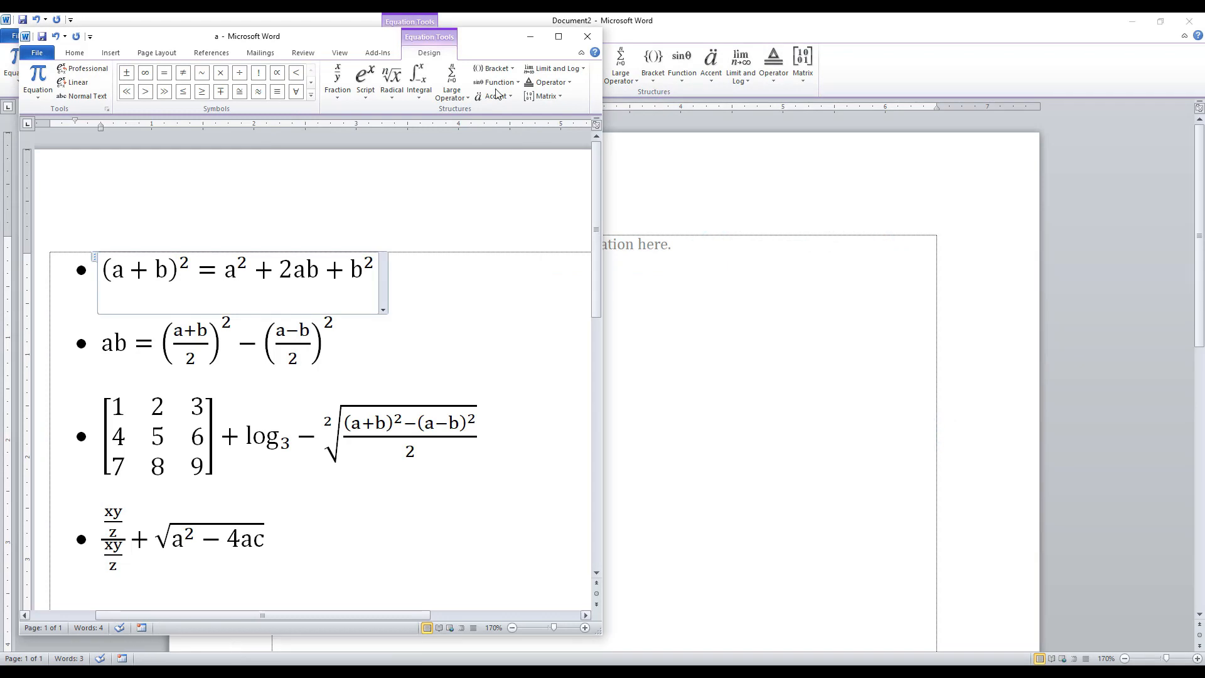
pyautogui.click(558, 37)
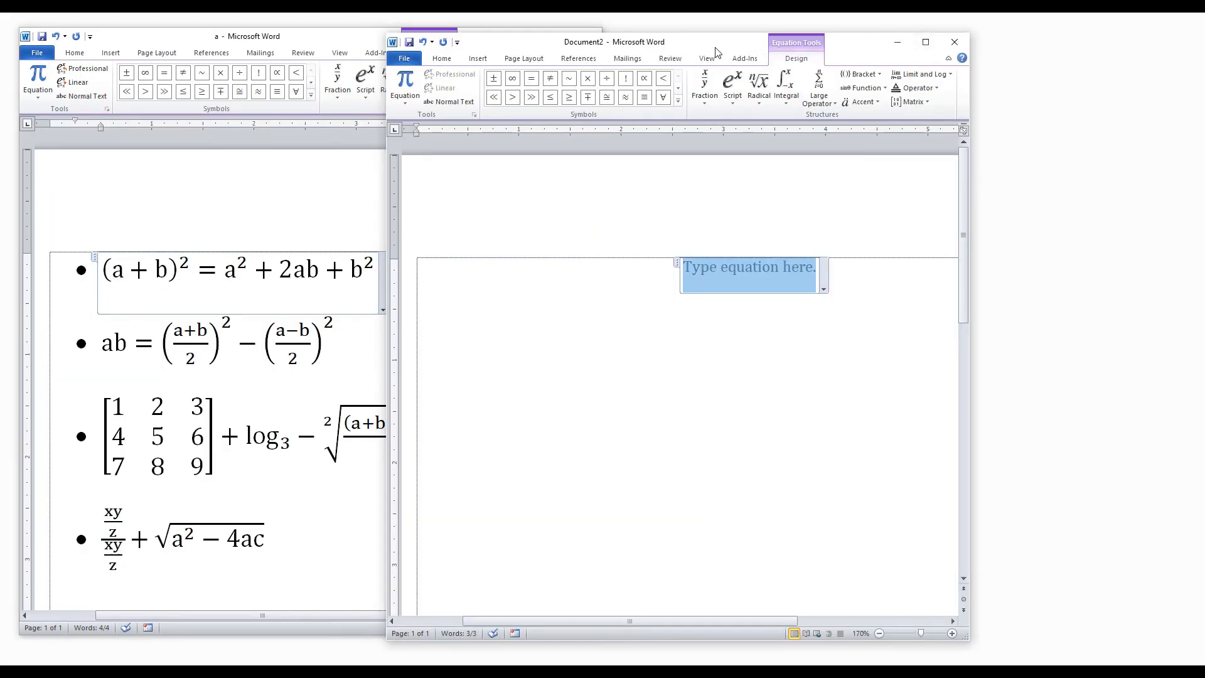
pyautogui.moveTo(718, 47); pyautogui.dragTo(849, 42)
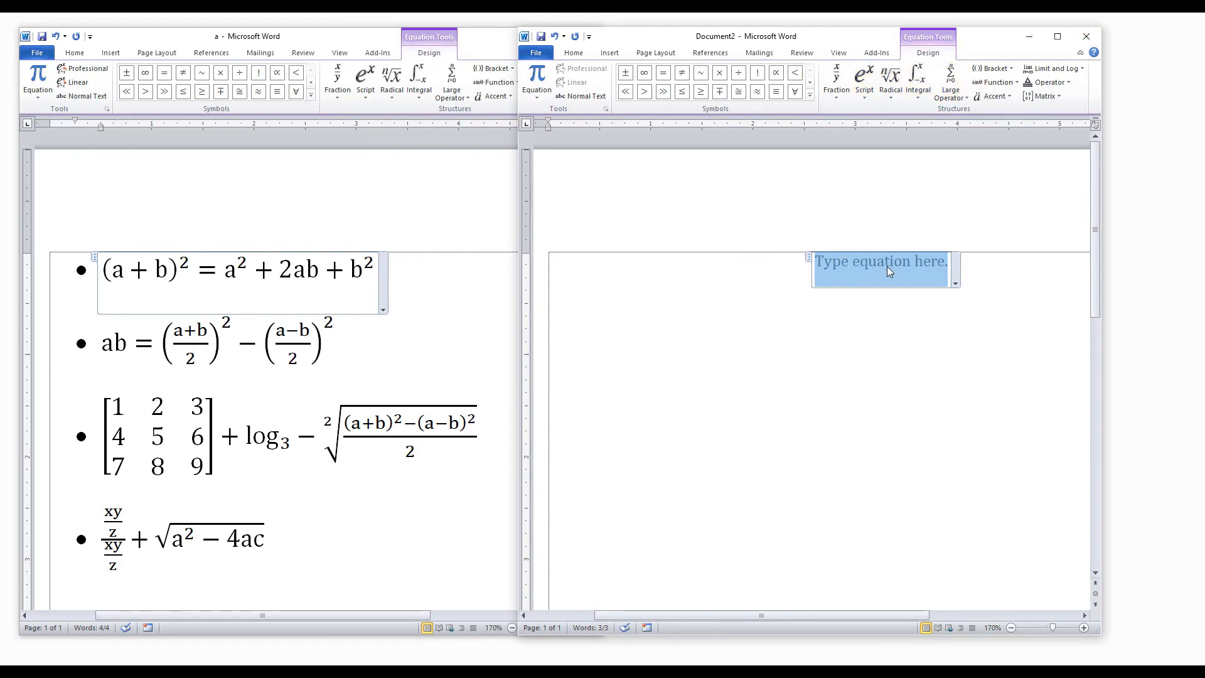
# Replace the empty equation in Document2 with a new one and insert a Superscript structure in it.
pyautogui.press('Delete')
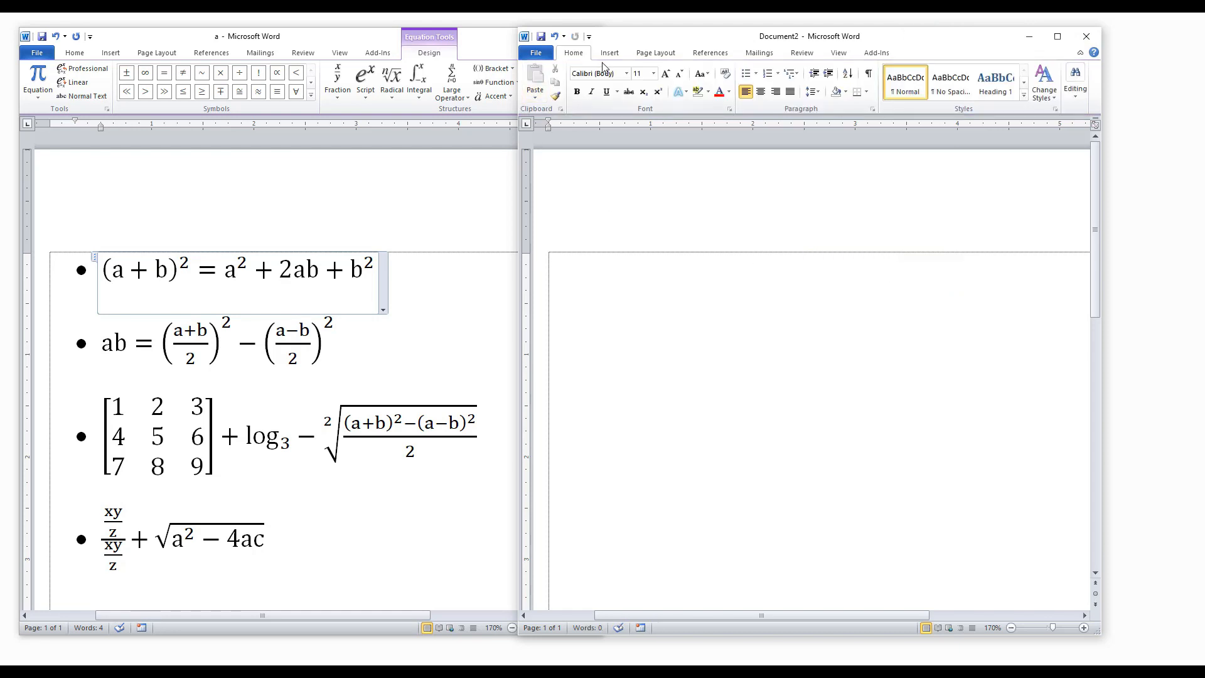
pyautogui.click(610, 53)
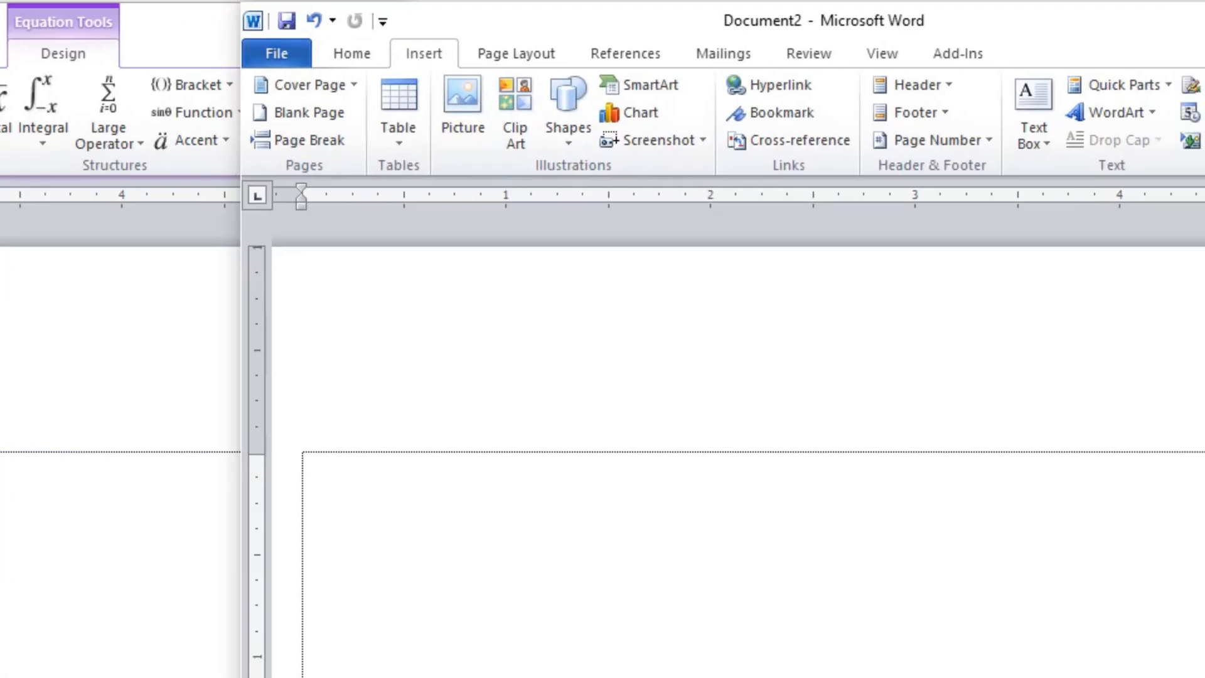
pyautogui.click(1056, 90)
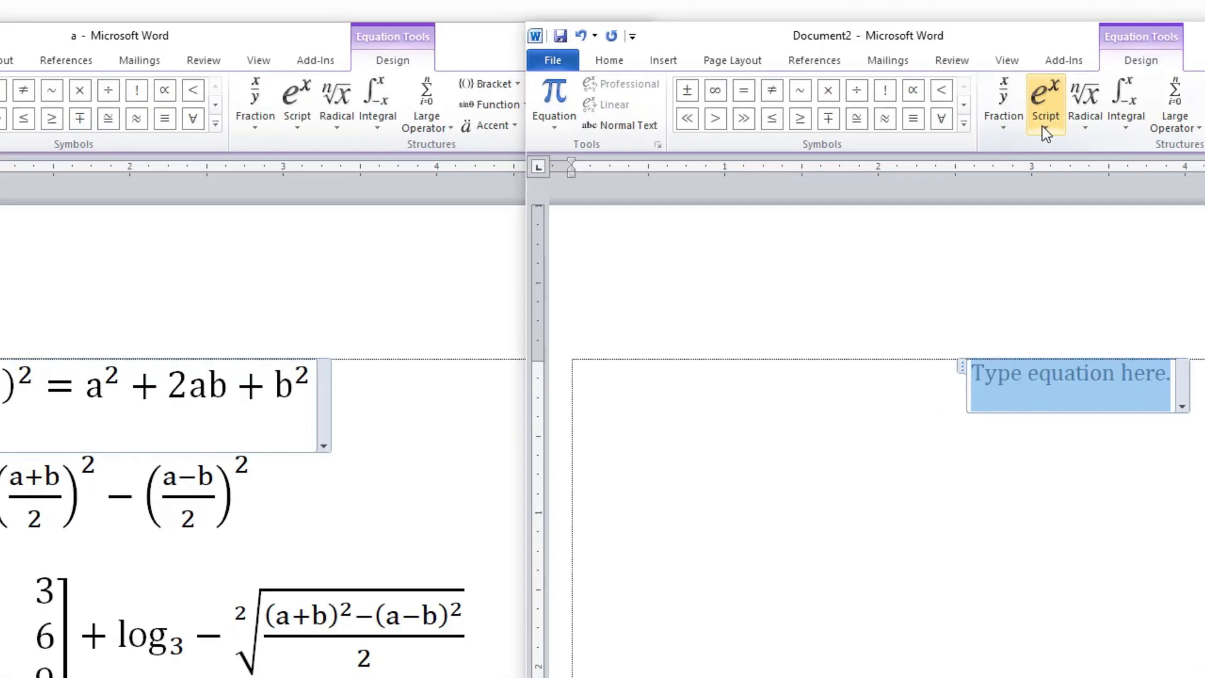
pyautogui.click(1044, 126)
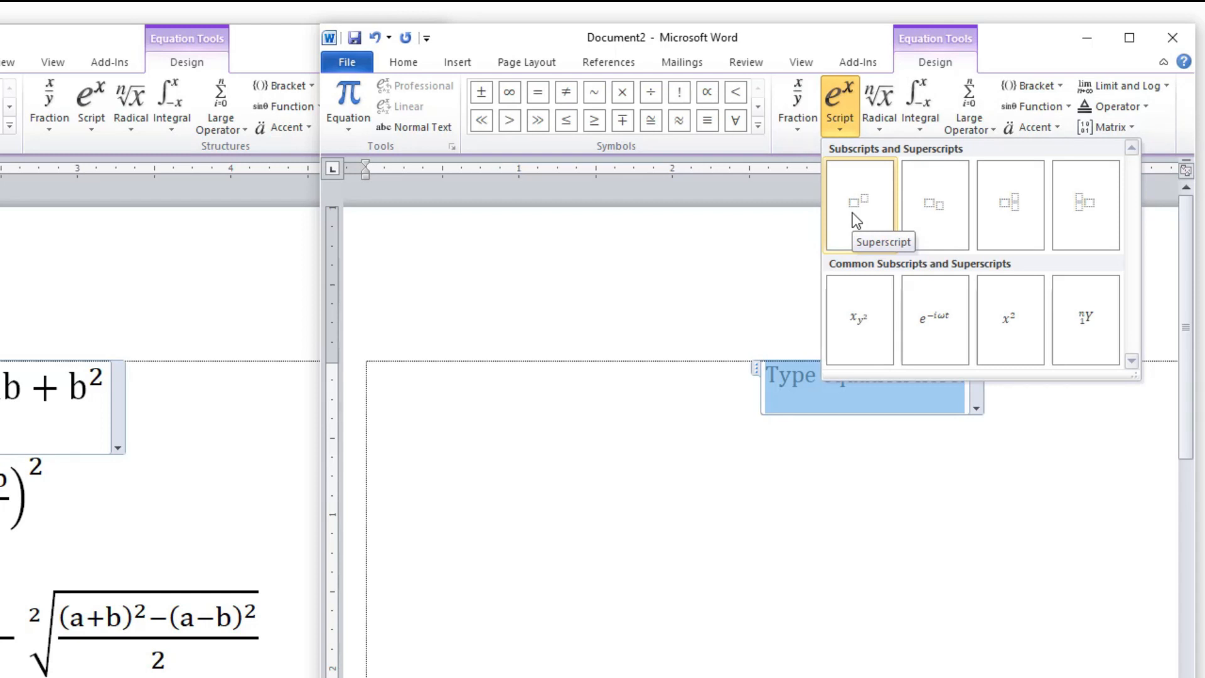
pyautogui.click(855, 216)
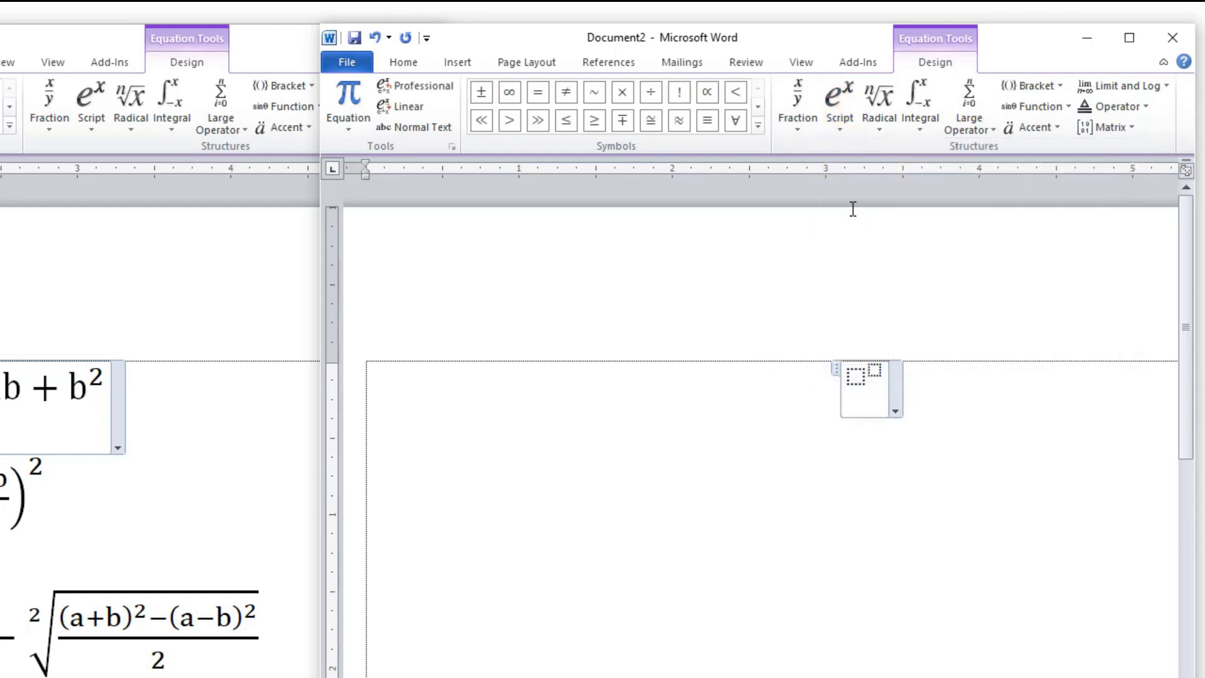
# Enlarge the superscript structure's font size to 18 and return to the equation design tools.
pyautogui.click(409, 70)
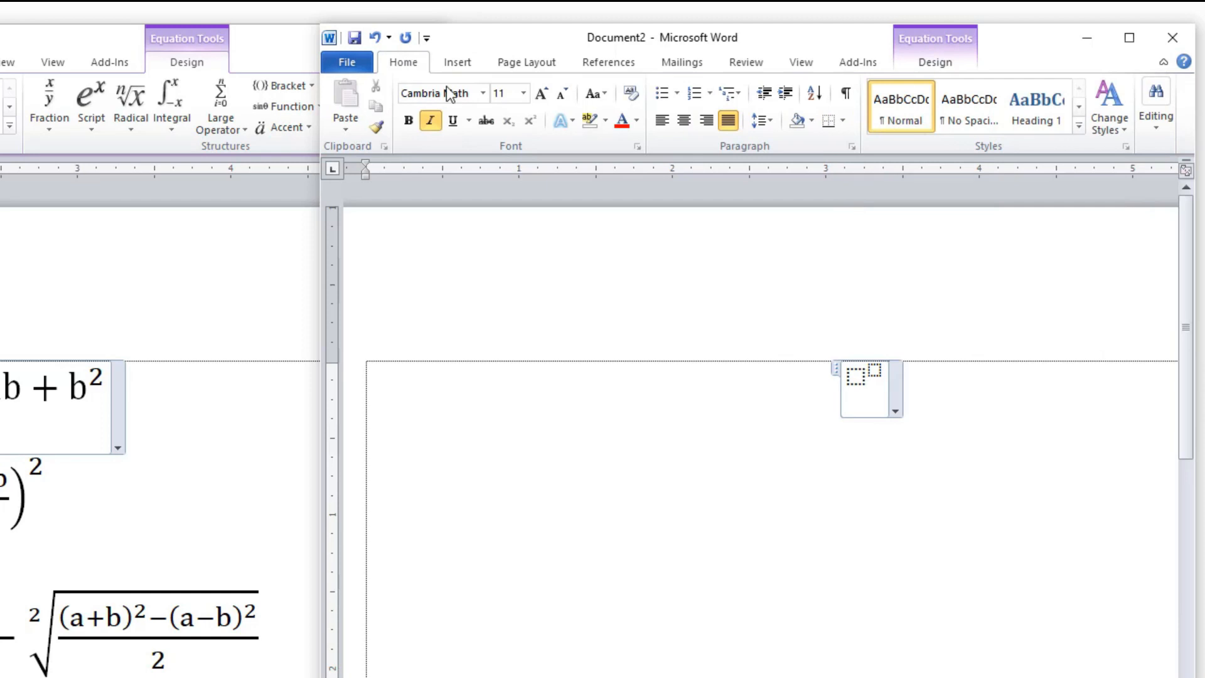
pyautogui.click(544, 95)
pyautogui.click(544, 95)
pyautogui.click(543, 95)
pyautogui.click(544, 96)
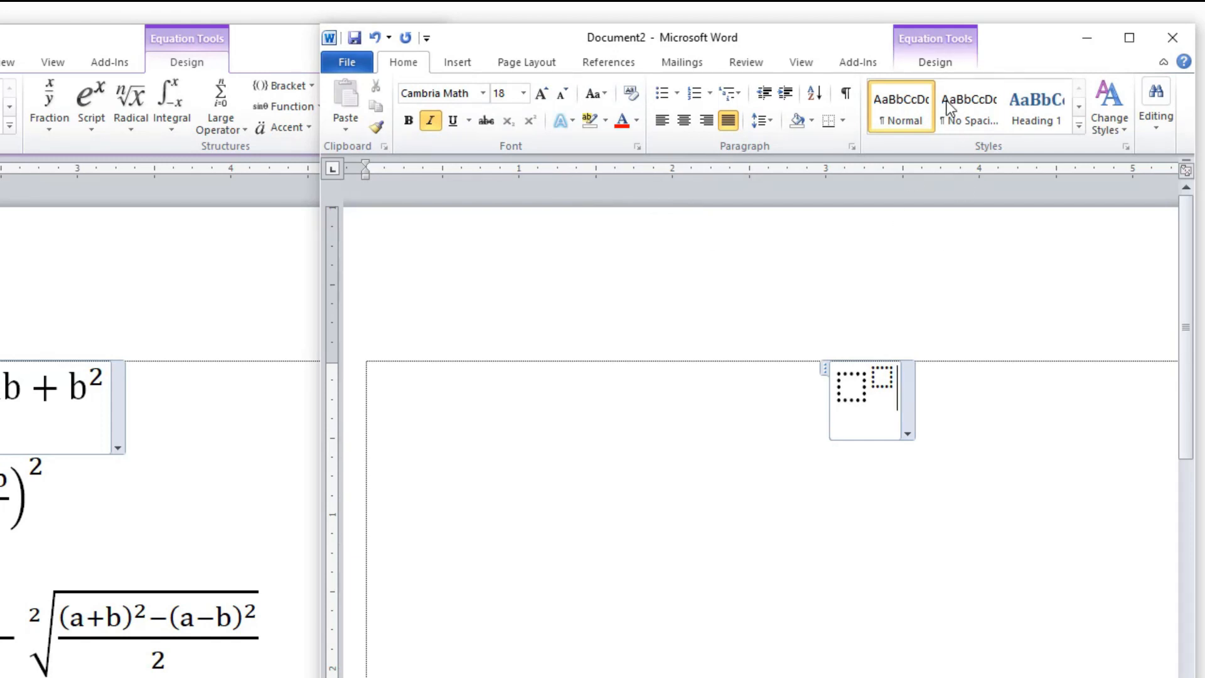
pyautogui.click(935, 62)
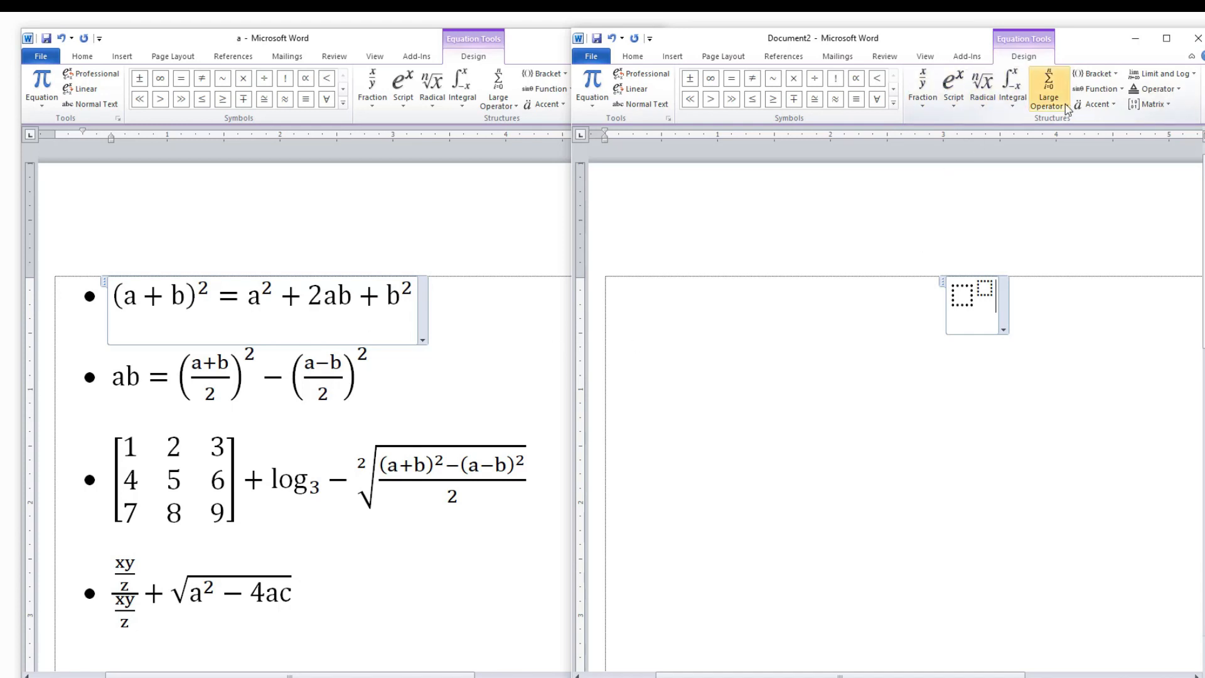
pyautogui.click(1095, 73)
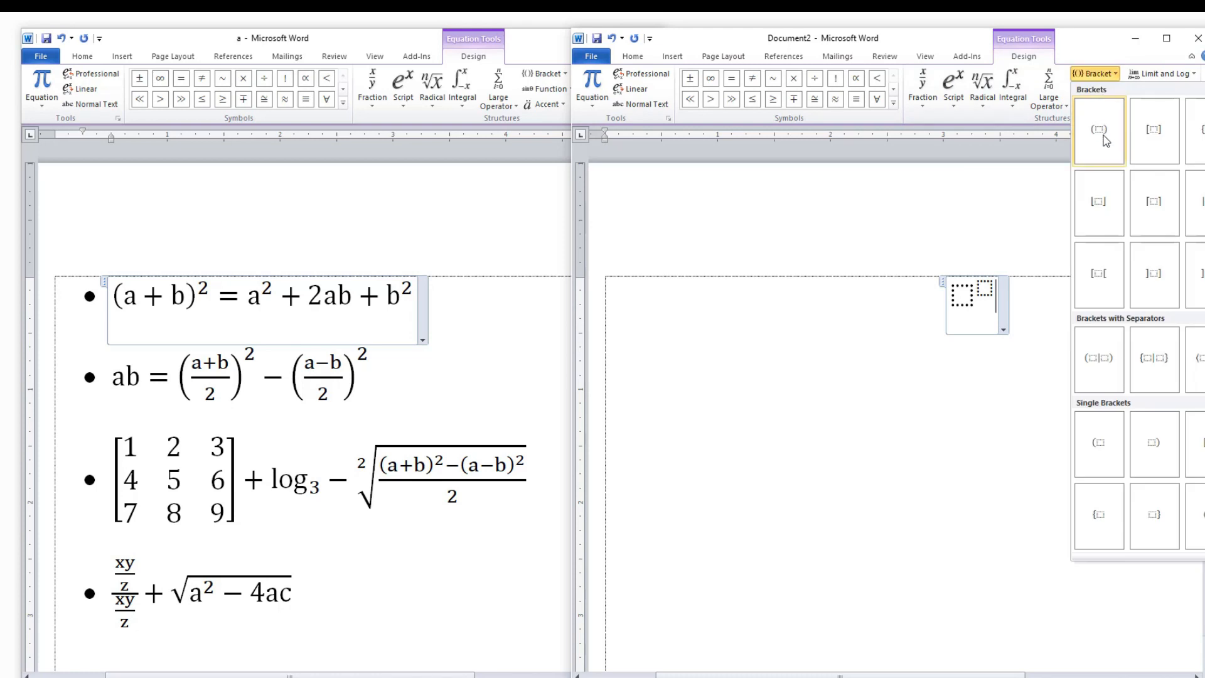
pyautogui.click(1100, 130)
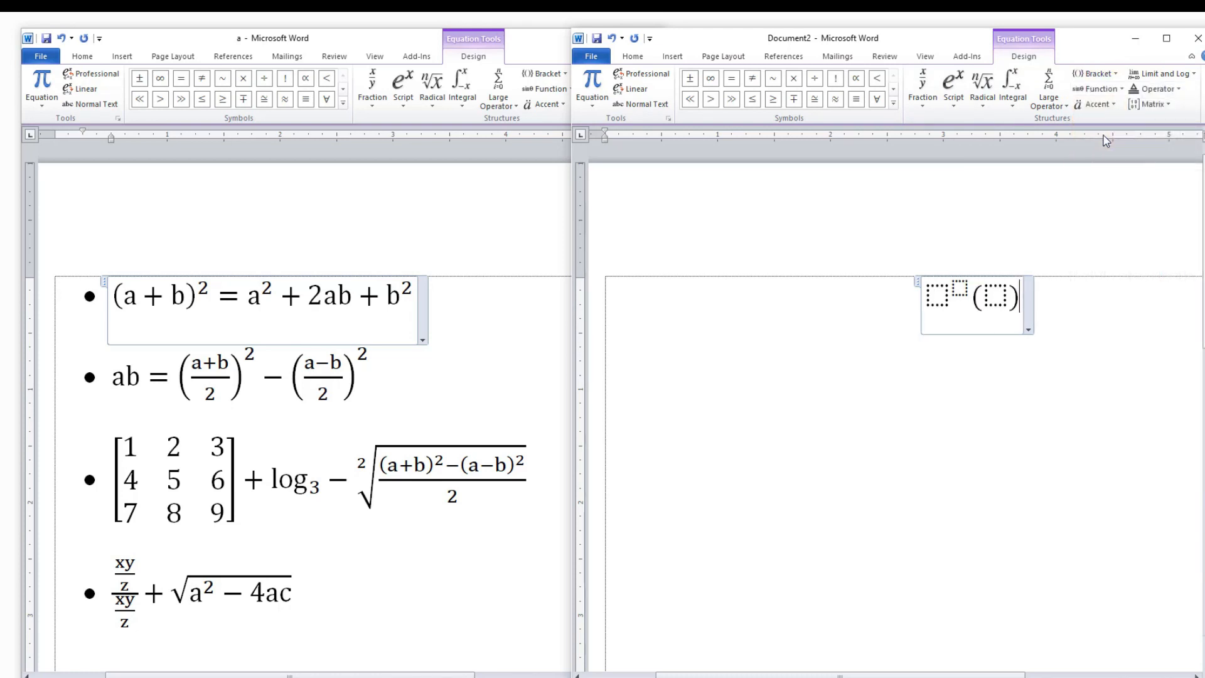
pyautogui.press('BackSpace')
pyautogui.press('BackSpace')
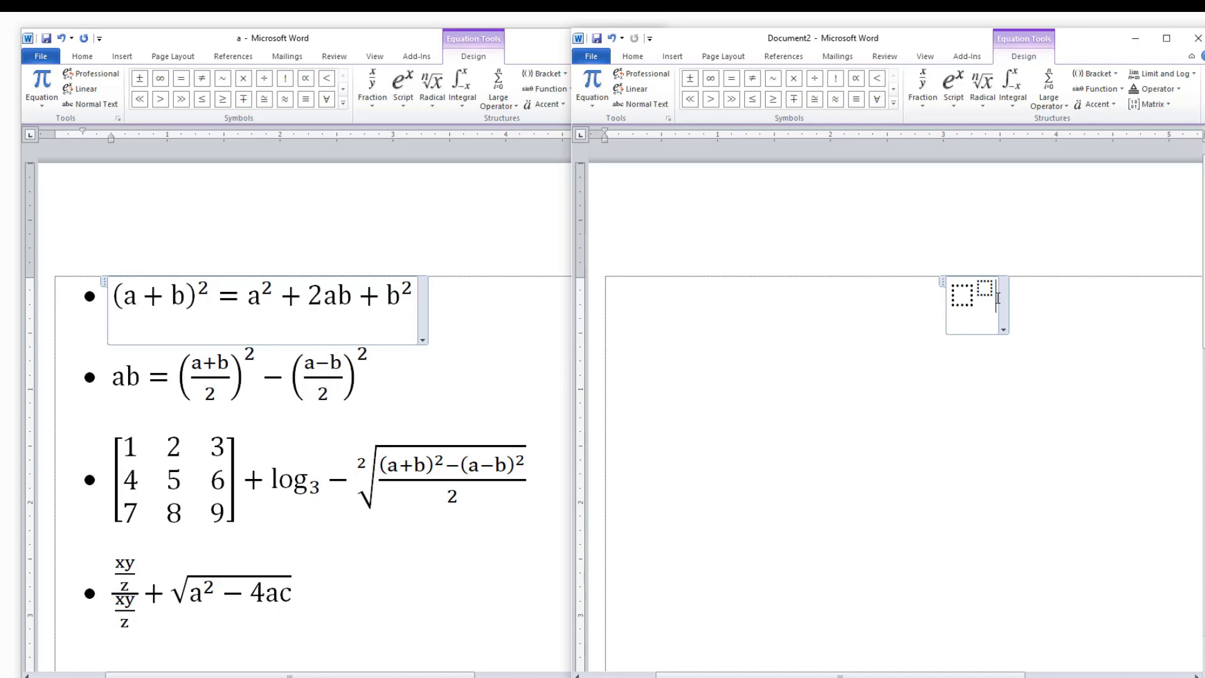
# Insert a round-parentheses bracket structure into the base placeholder of the superscript.
pyautogui.click(960, 303)
pyautogui.click(1096, 74)
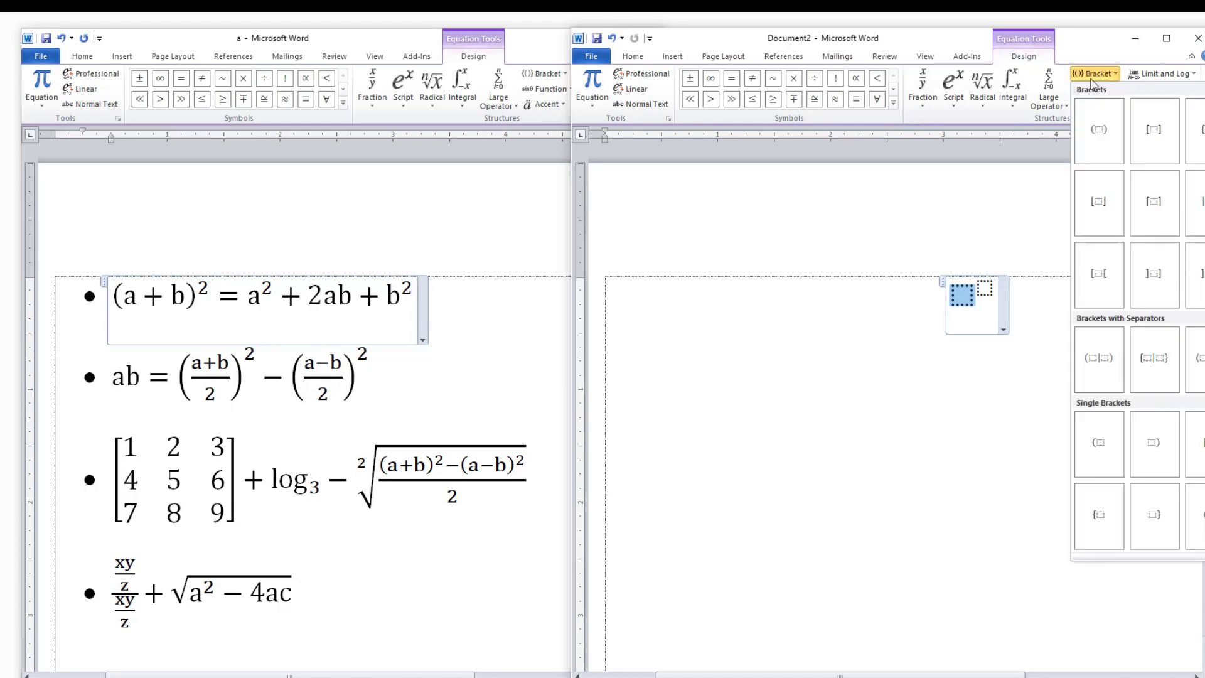
pyautogui.click(1106, 134)
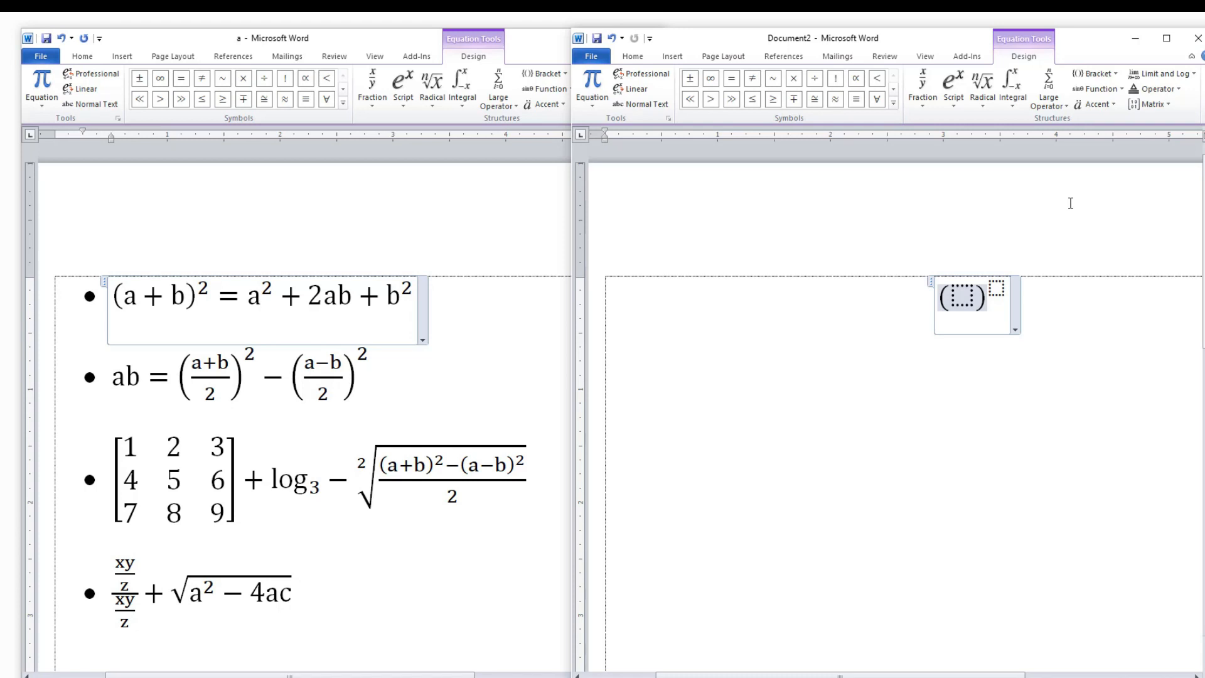
pyautogui.write('a+')
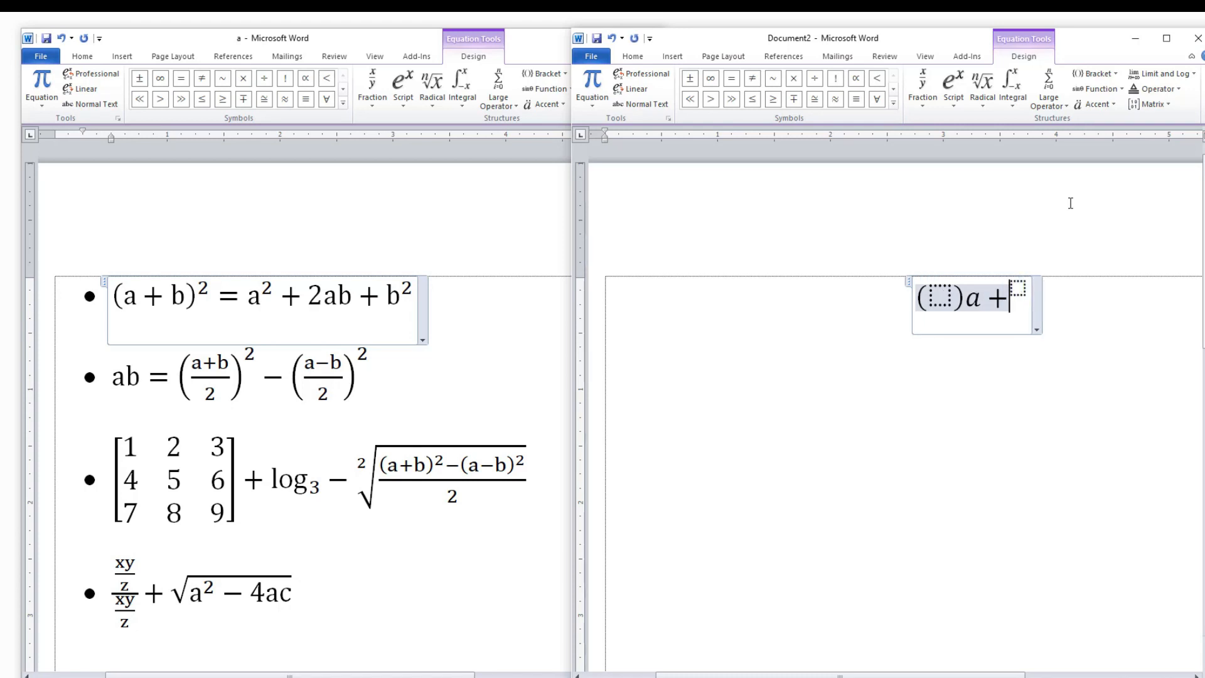
pyautogui.press('BackSpace')
pyautogui.press('BackSpace')
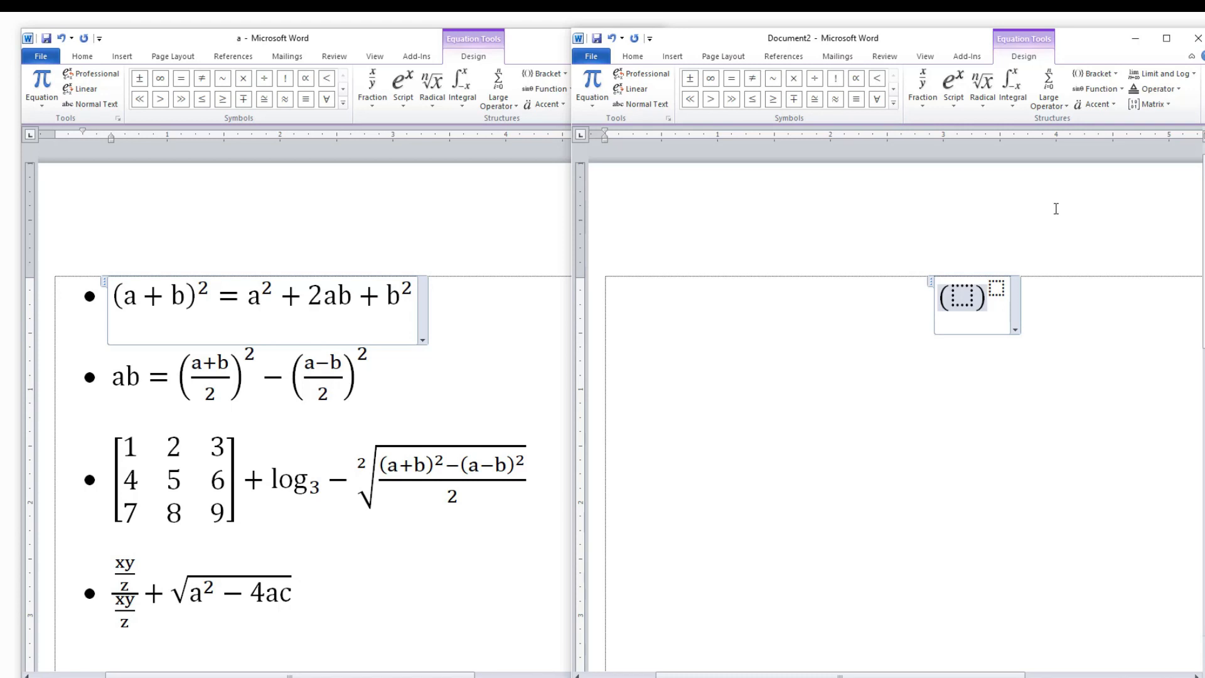
# Fill the parentheses with a+b and set the exponent placeholder to 2.
pyautogui.click(962, 299)
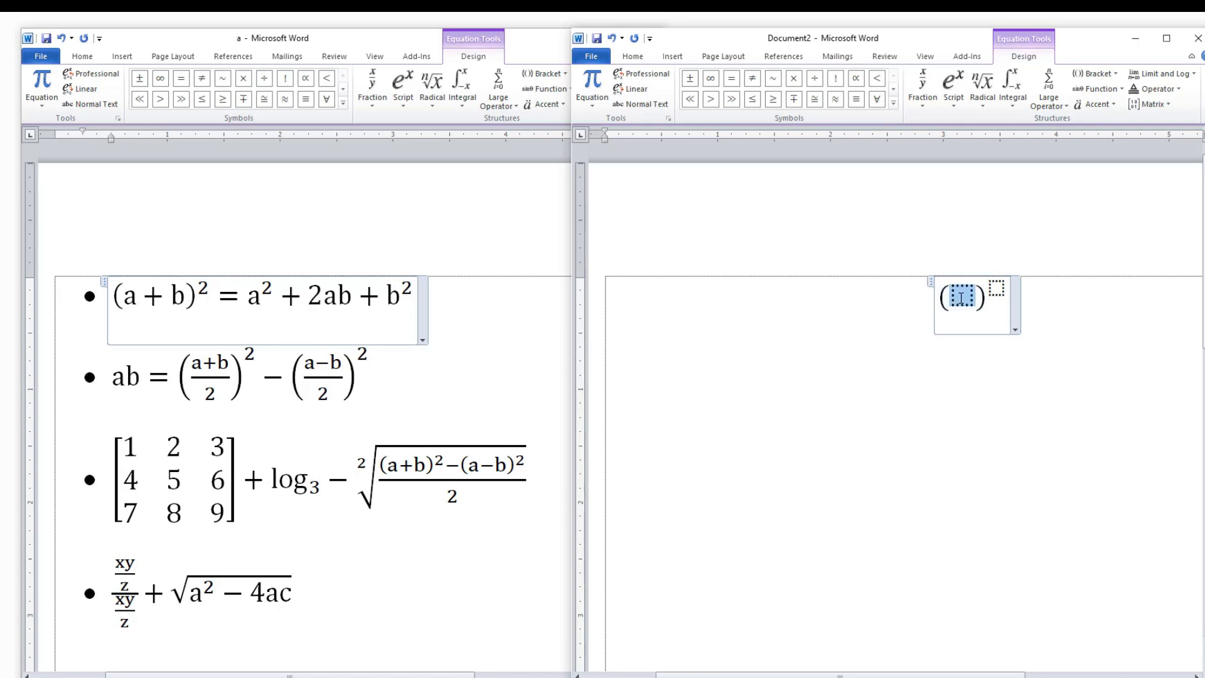
pyautogui.write('a+b')
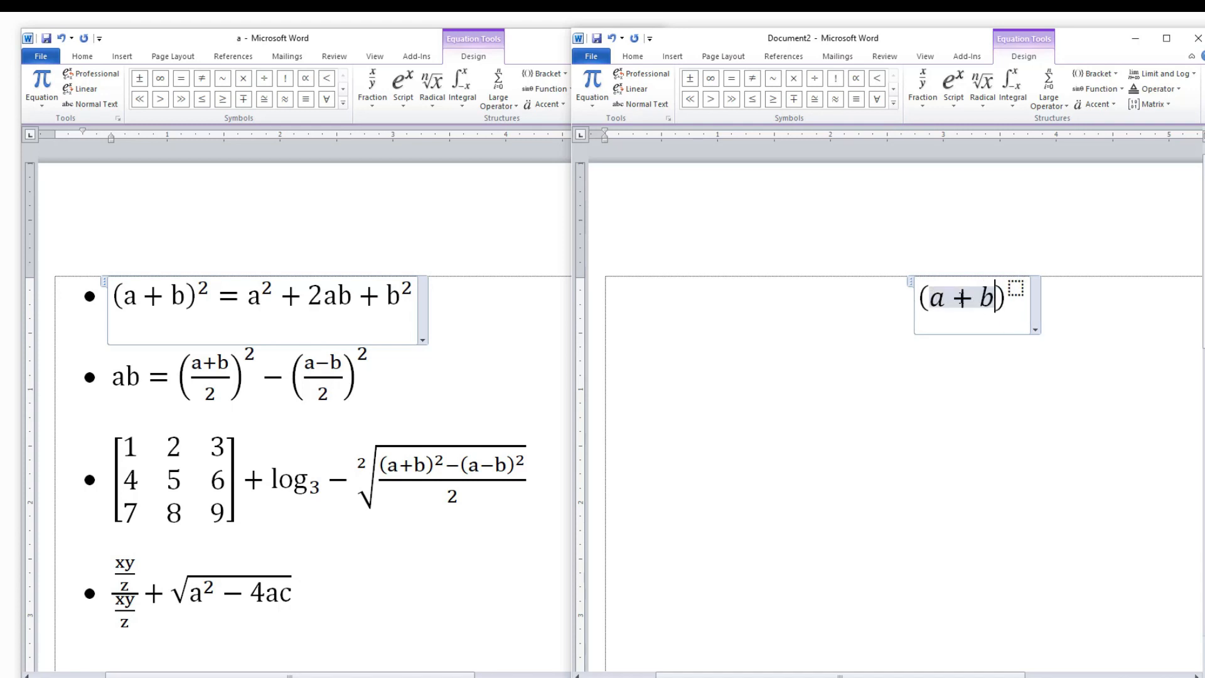
pyautogui.click(1017, 289)
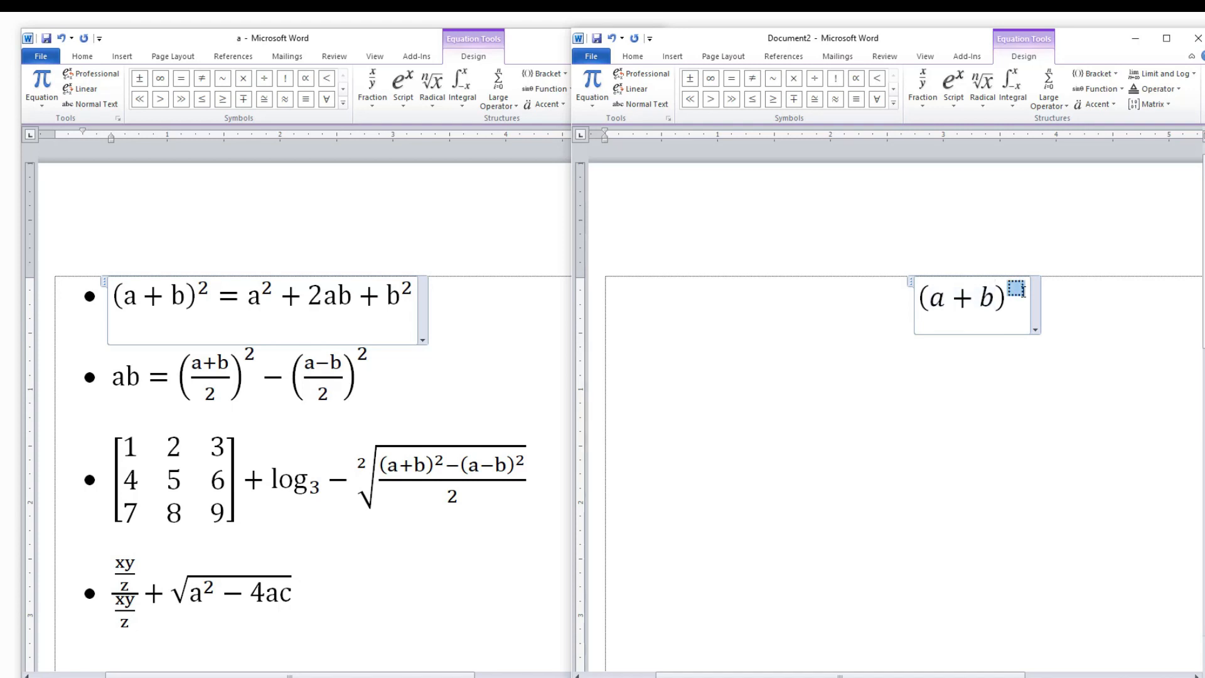
pyautogui.click(995, 300)
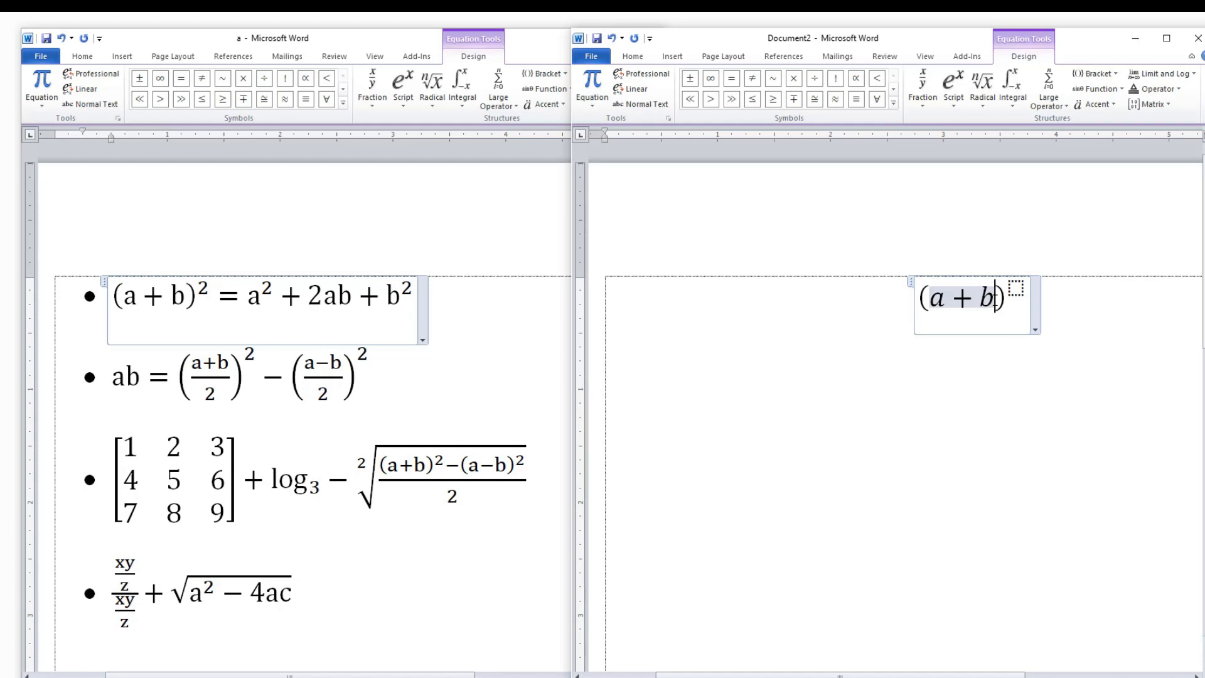
pyautogui.press('Right')
pyautogui.press('Right')
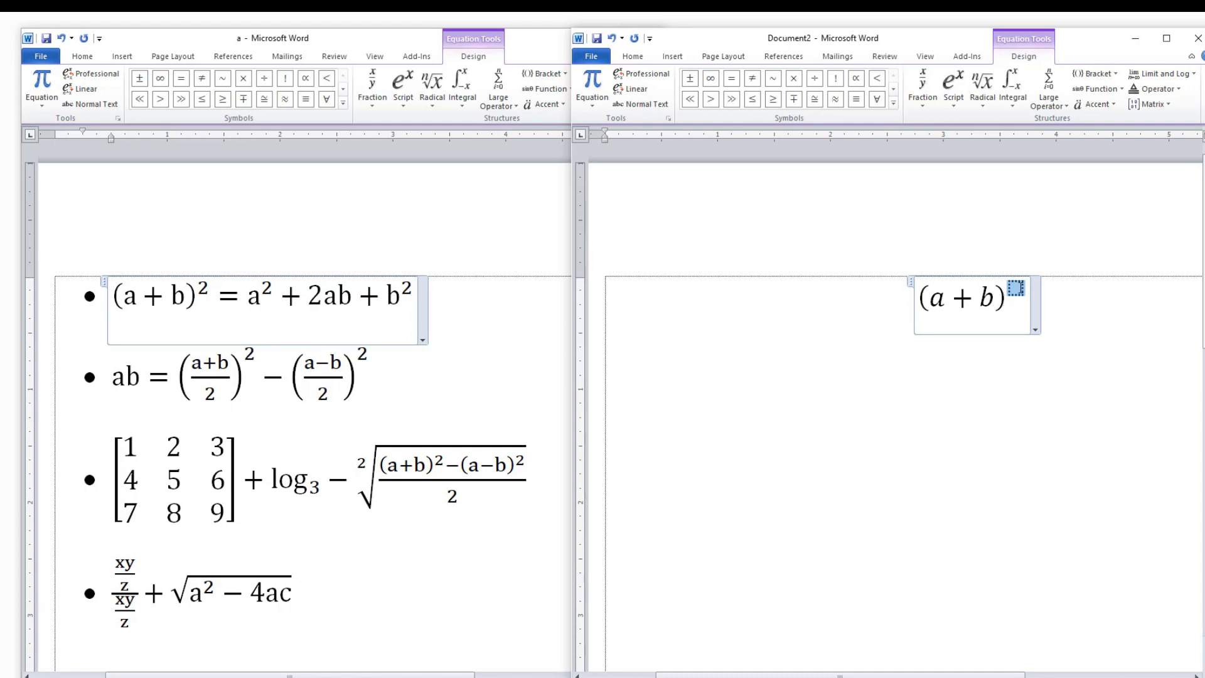
pyautogui.write('2')
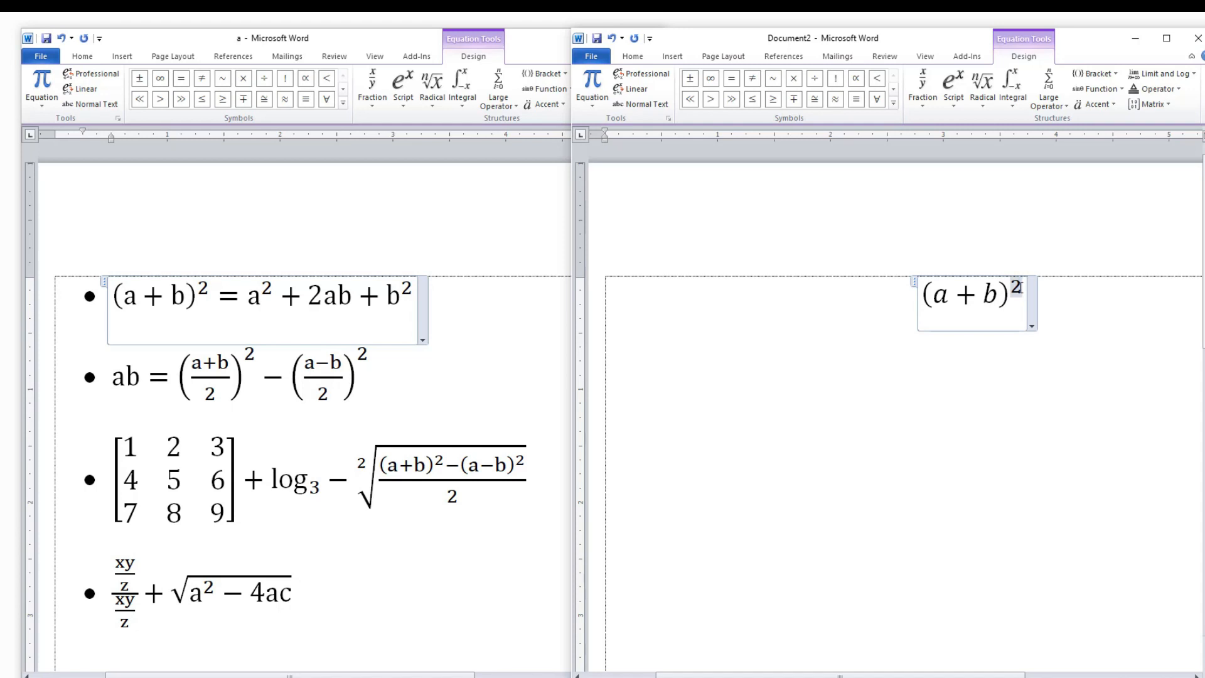
# Add an equals sign after the squared parentheses, at baseline level outside the exponent.
pyautogui.write('=')
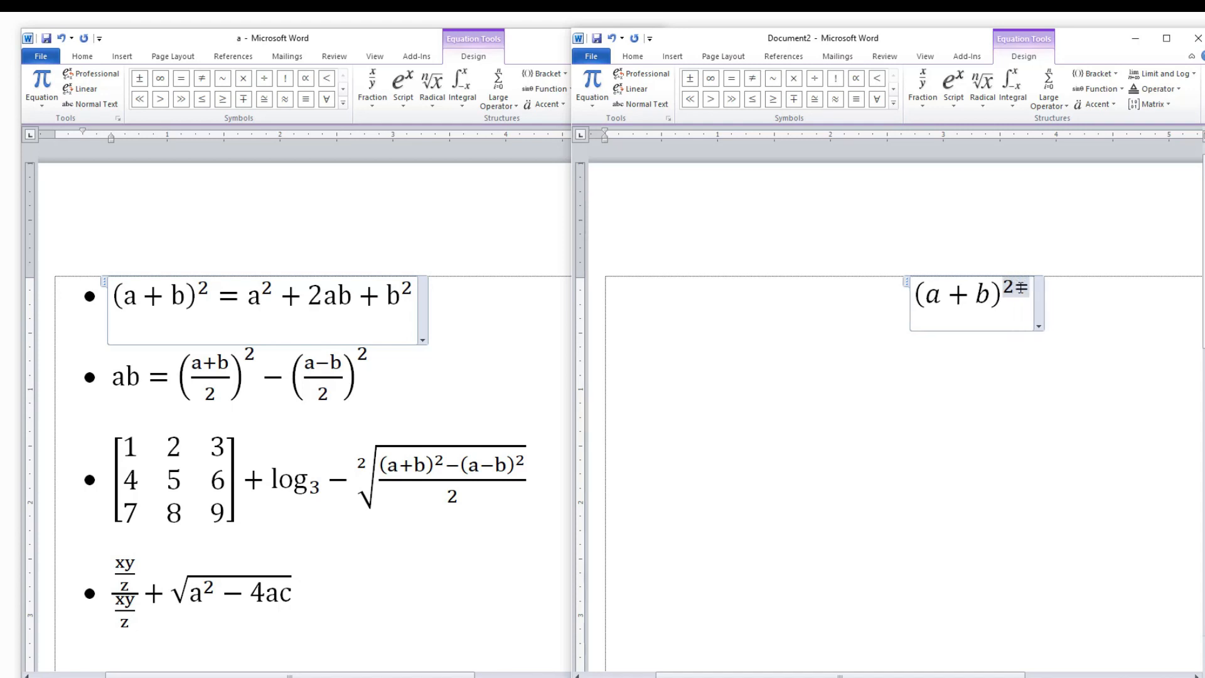
pyautogui.press('BackSpace')
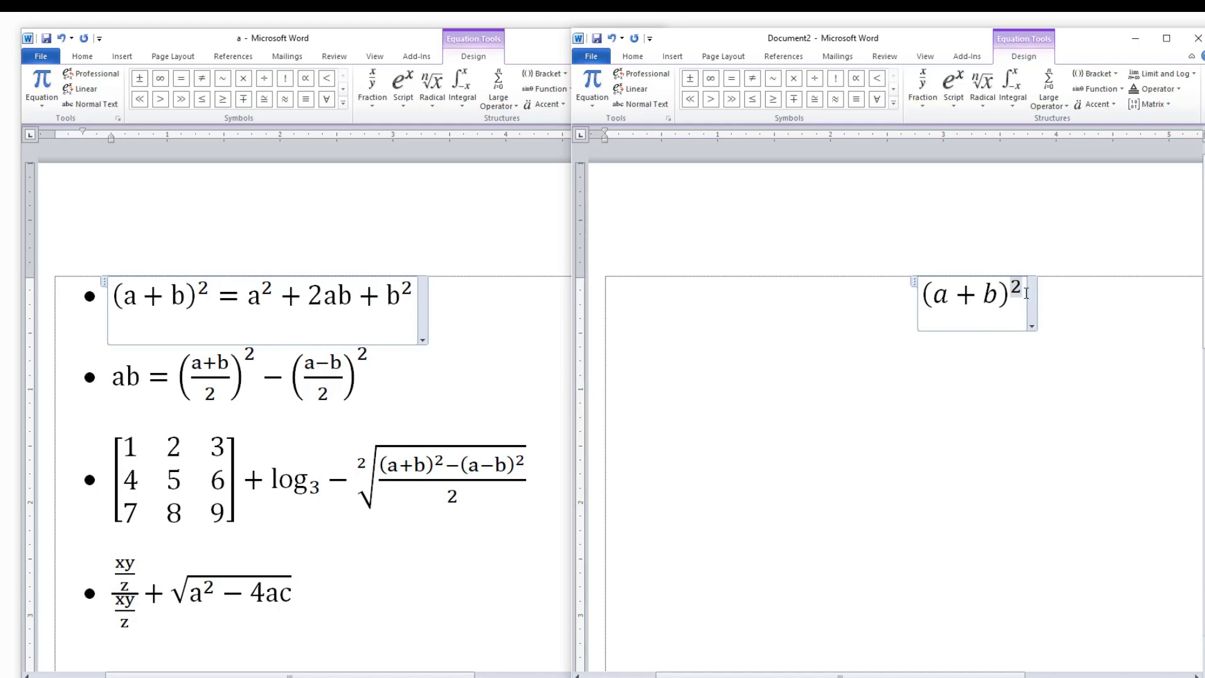
pyautogui.press('Right')
pyautogui.write('=')
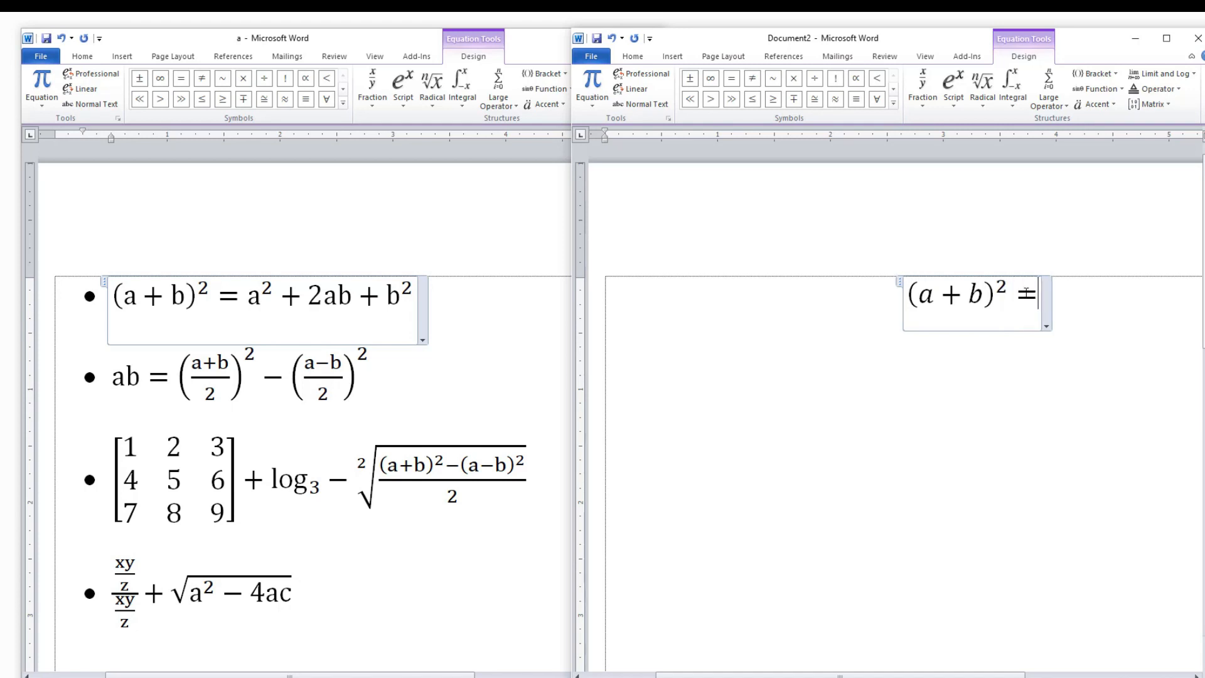
# Insert a Superscript structure after the equals sign and fill it in as a².
pyautogui.click(953, 91)
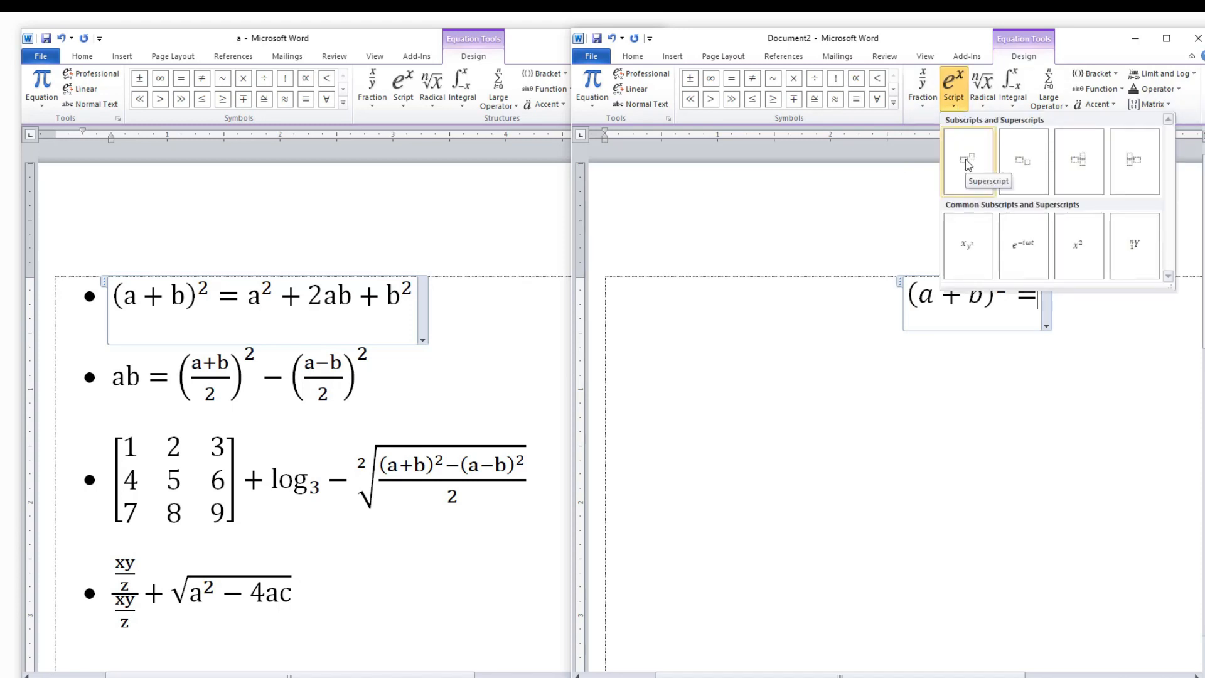
pyautogui.click(967, 163)
pyautogui.click(1033, 295)
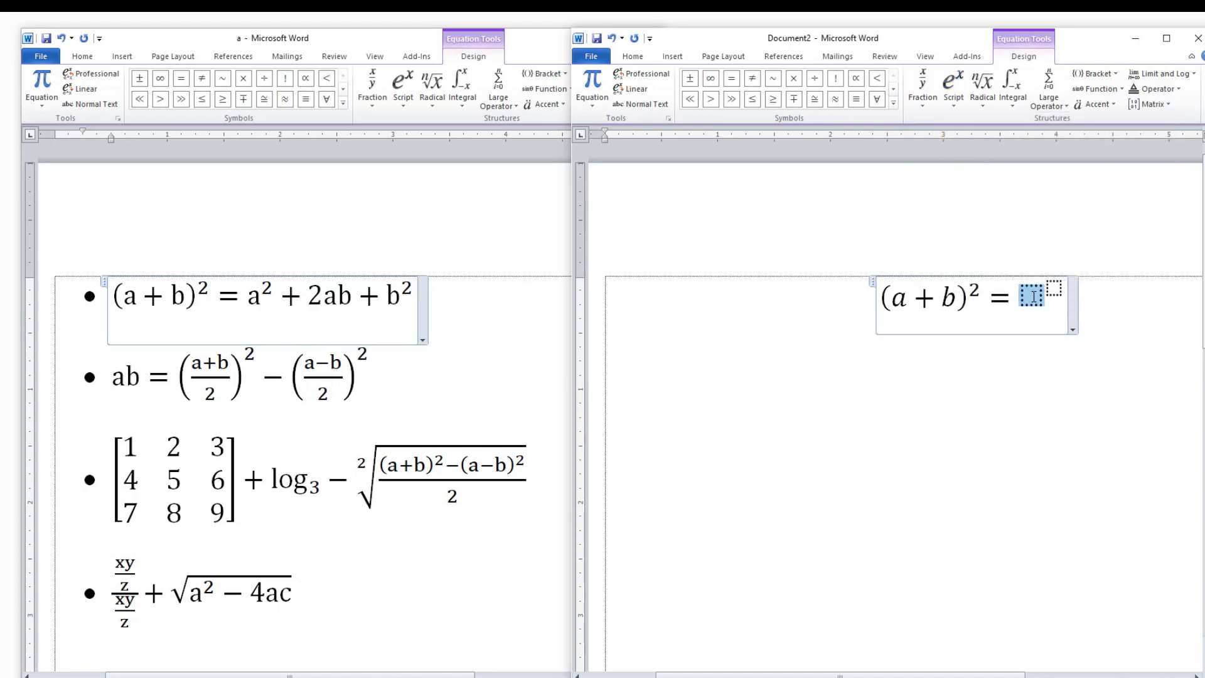
pyautogui.write('a')
pyautogui.click(1049, 287)
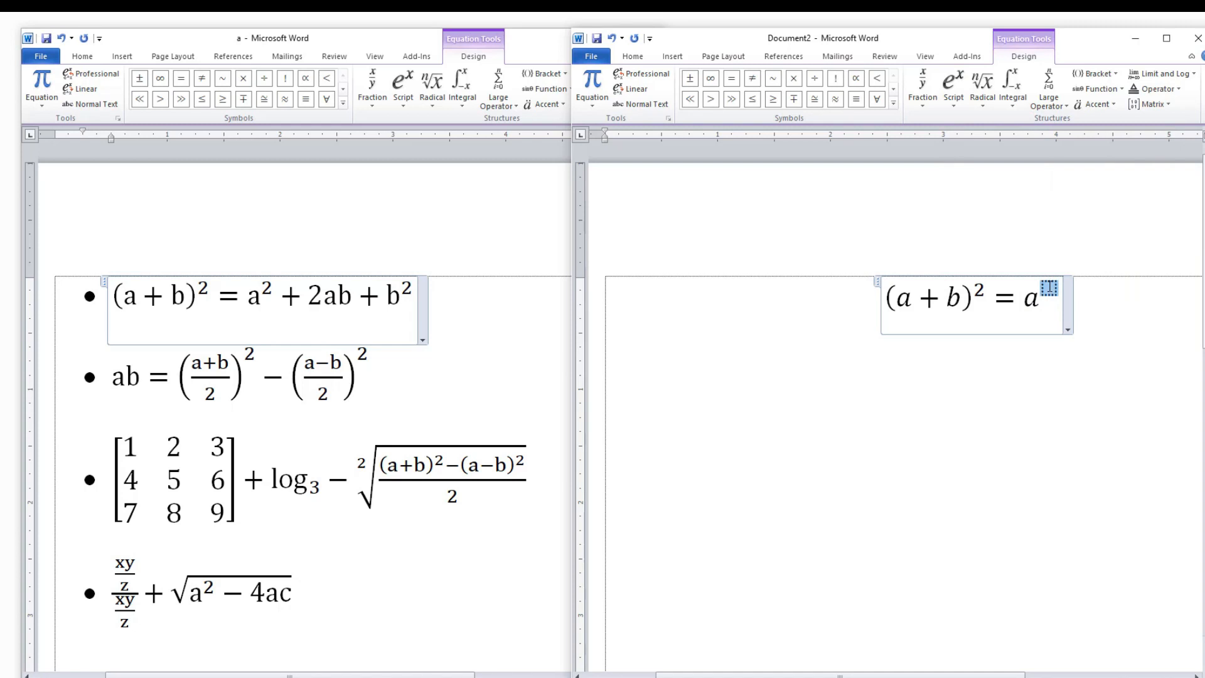
pyautogui.write('2')
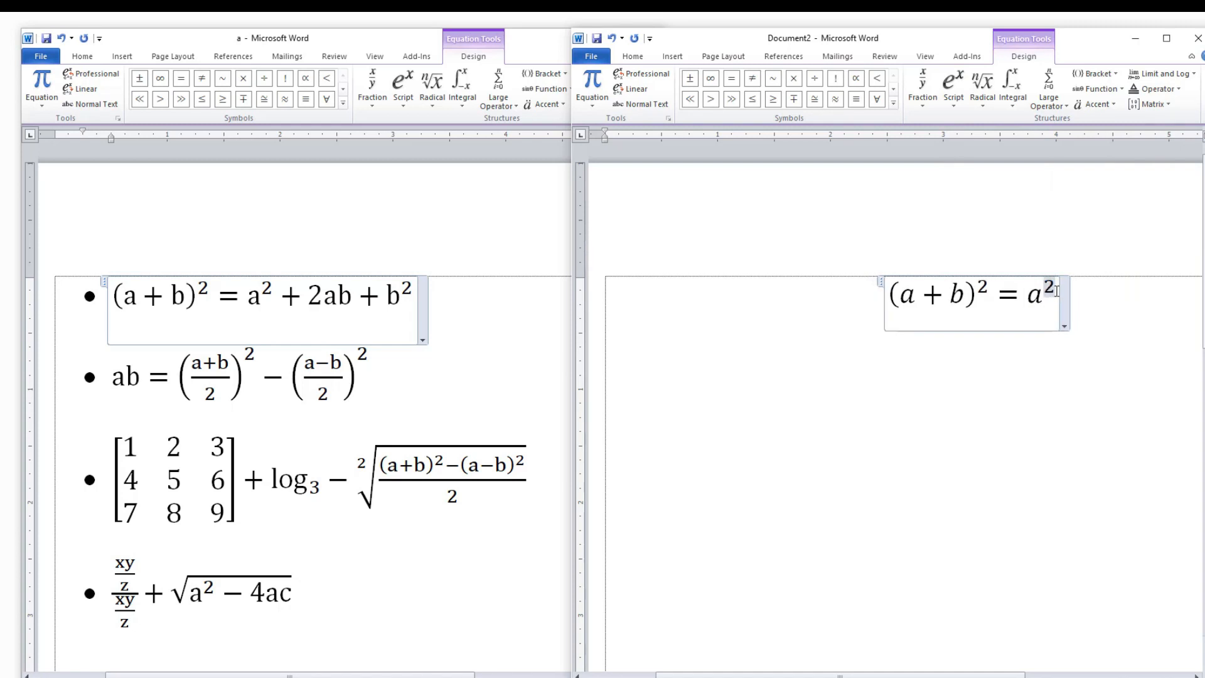
# Continue the equation after a², outside its exponent, with + 2ab +.
pyautogui.press('Right')
pyautogui.write('+ ')
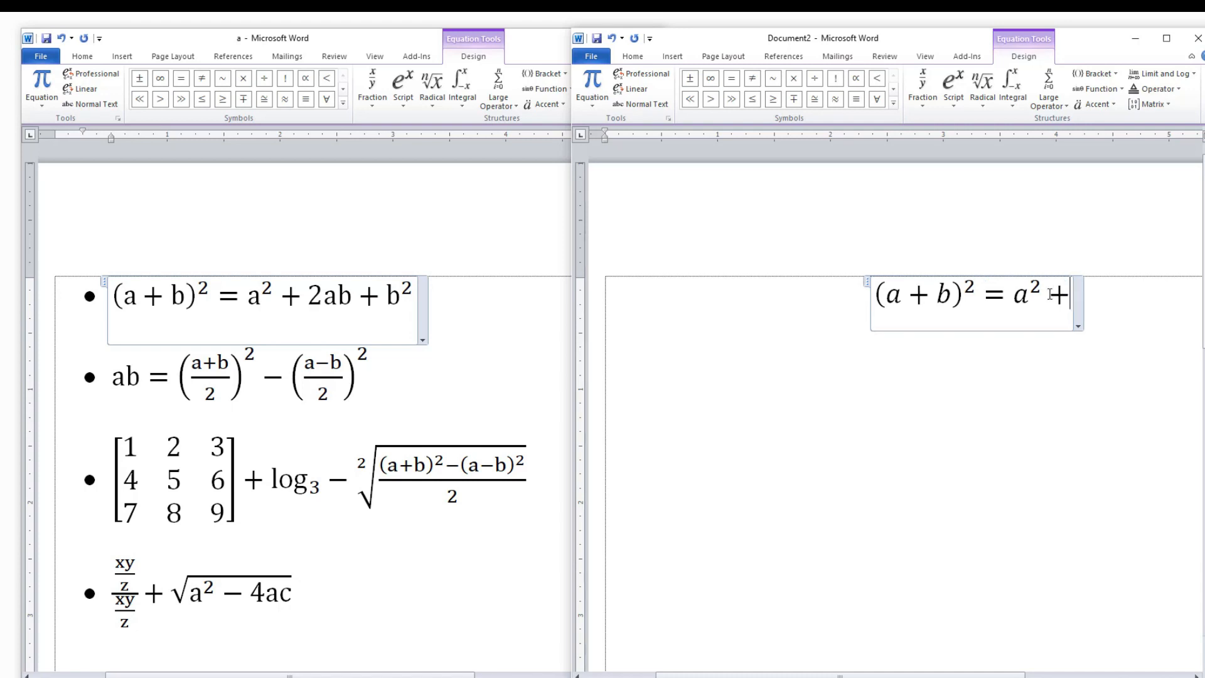
pyautogui.write('2ab ')
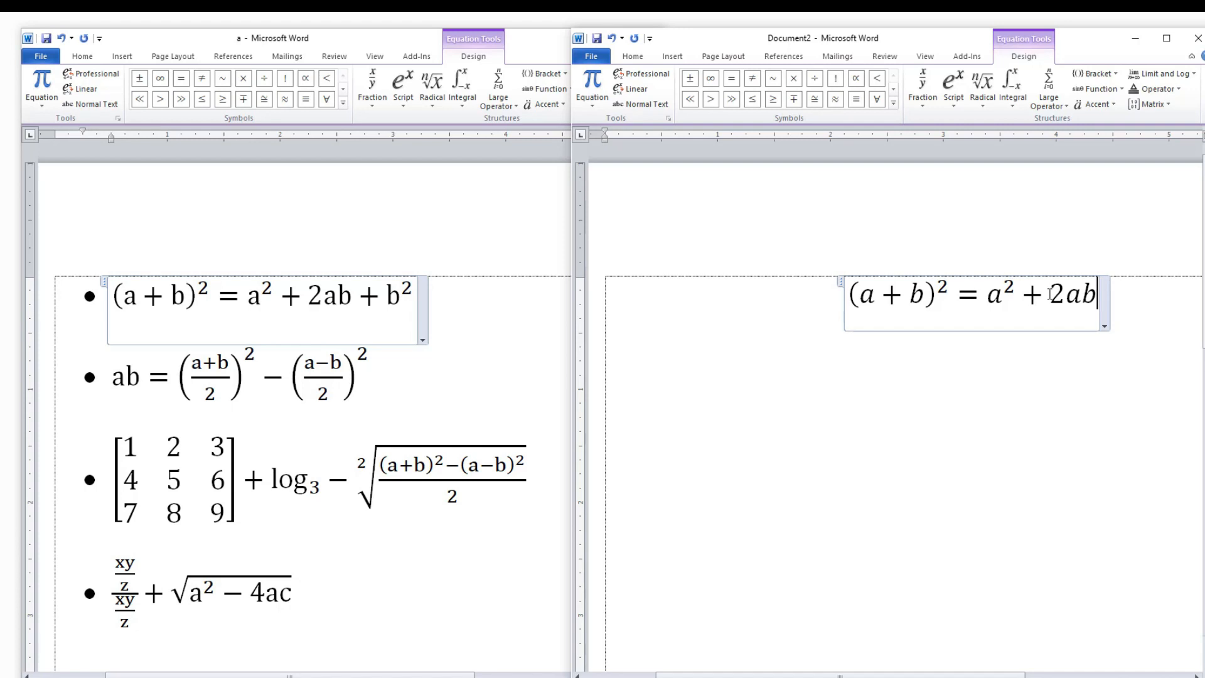
pyautogui.write('+')
# Insert a Superscript structure at the end of the equation and fill it in as b².
pyautogui.click(954, 85)
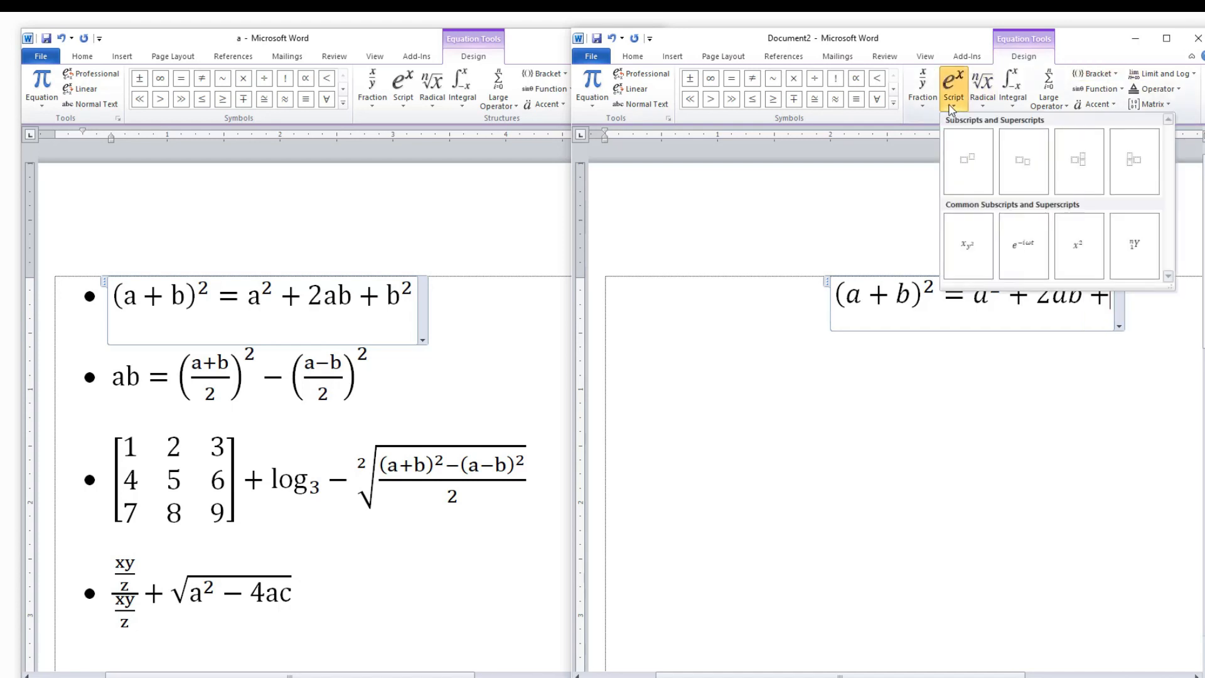
pyautogui.click(982, 155)
pyautogui.click(1103, 292)
pyautogui.write('b')
pyautogui.click(1118, 287)
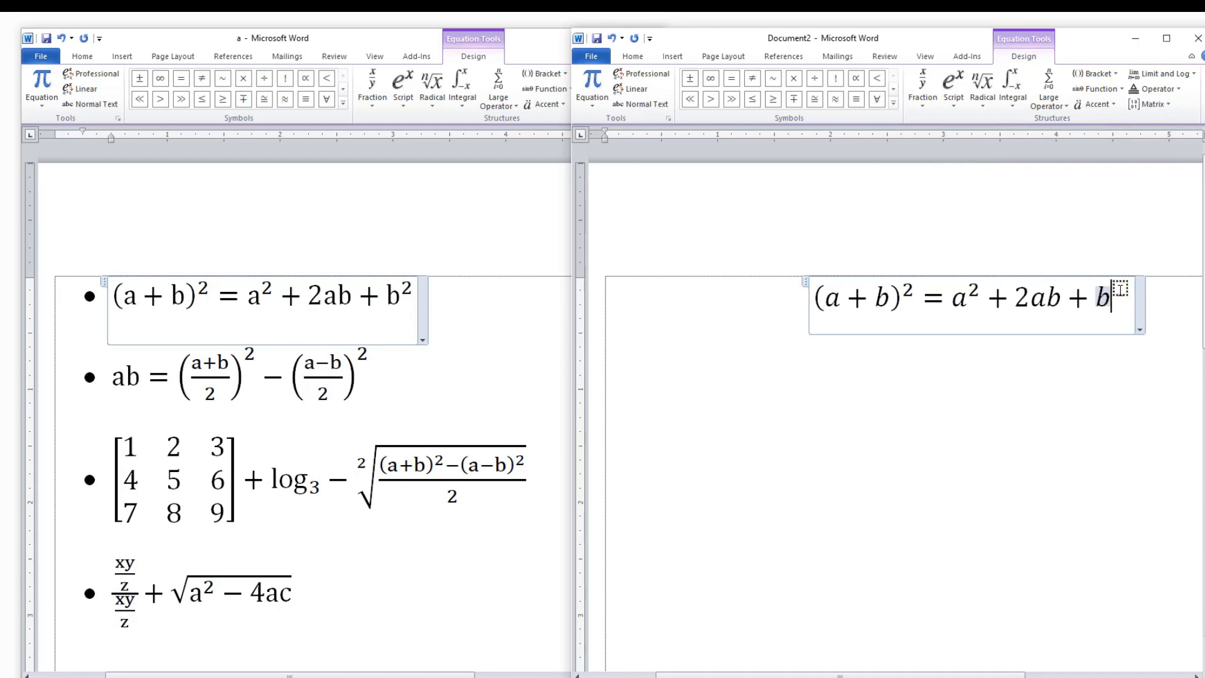
pyautogui.write('2')
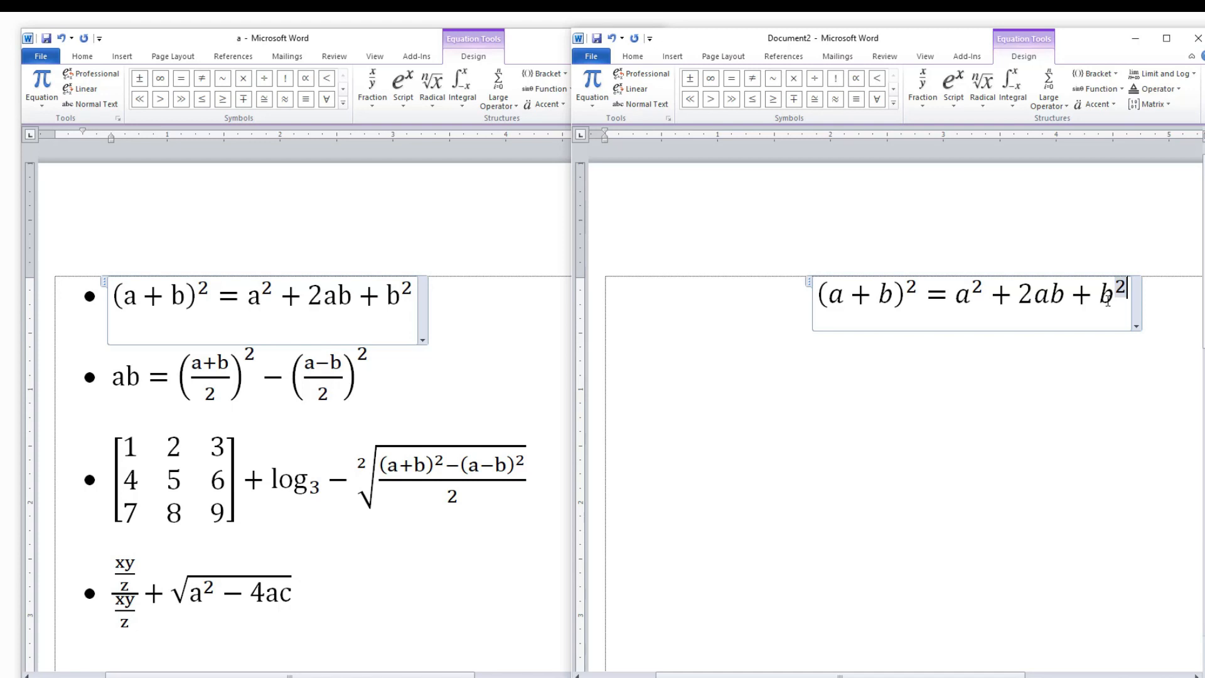
# Insert a new equation on the line below the finished one and enter ab = in it.
pyautogui.click(1129, 301)
pyautogui.press('Return')
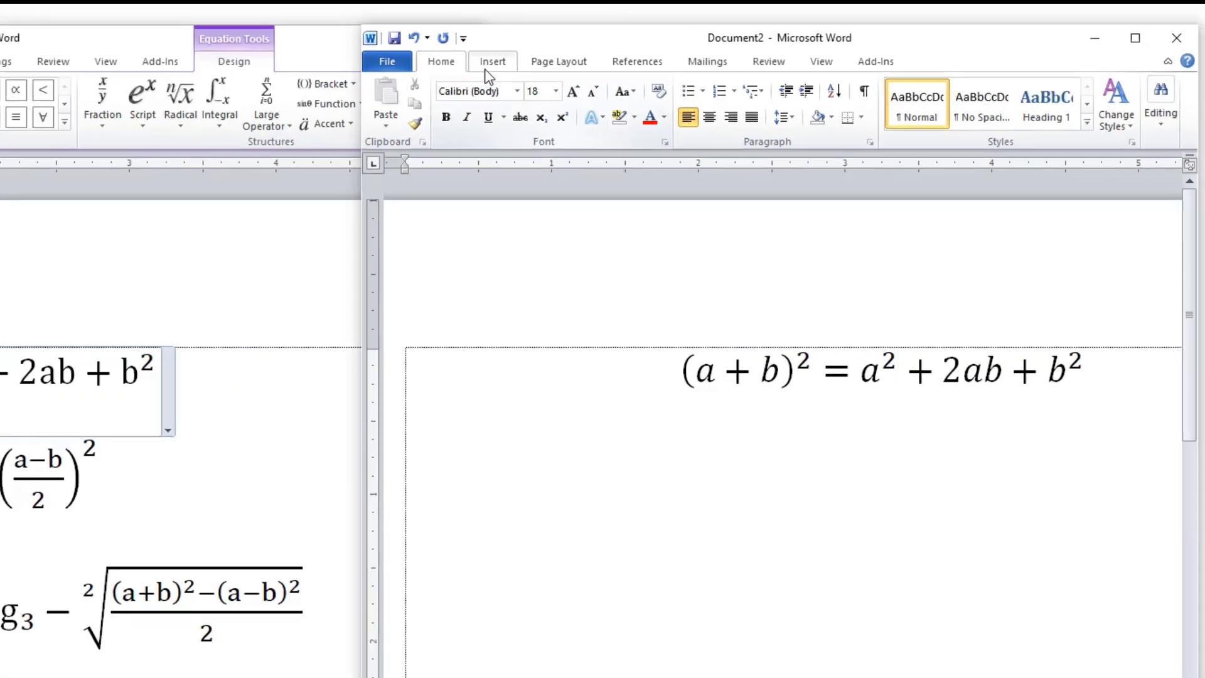
pyautogui.click(673, 56)
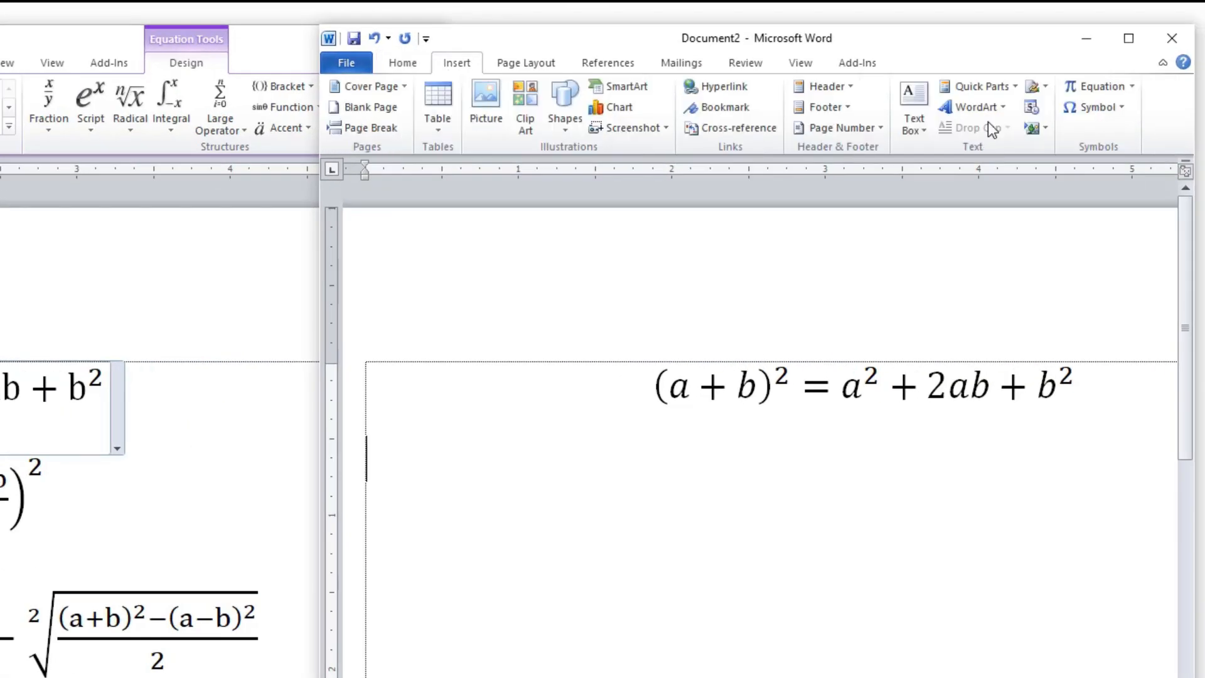
pyautogui.click(1083, 93)
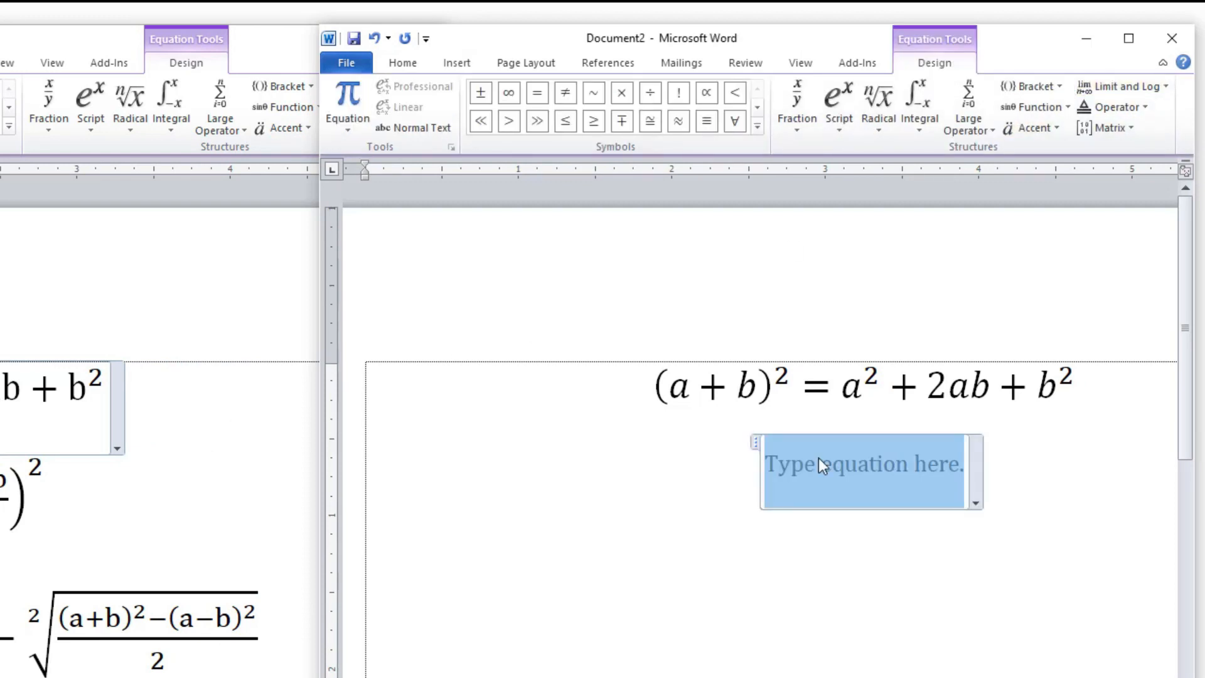
pyautogui.write('ab =')
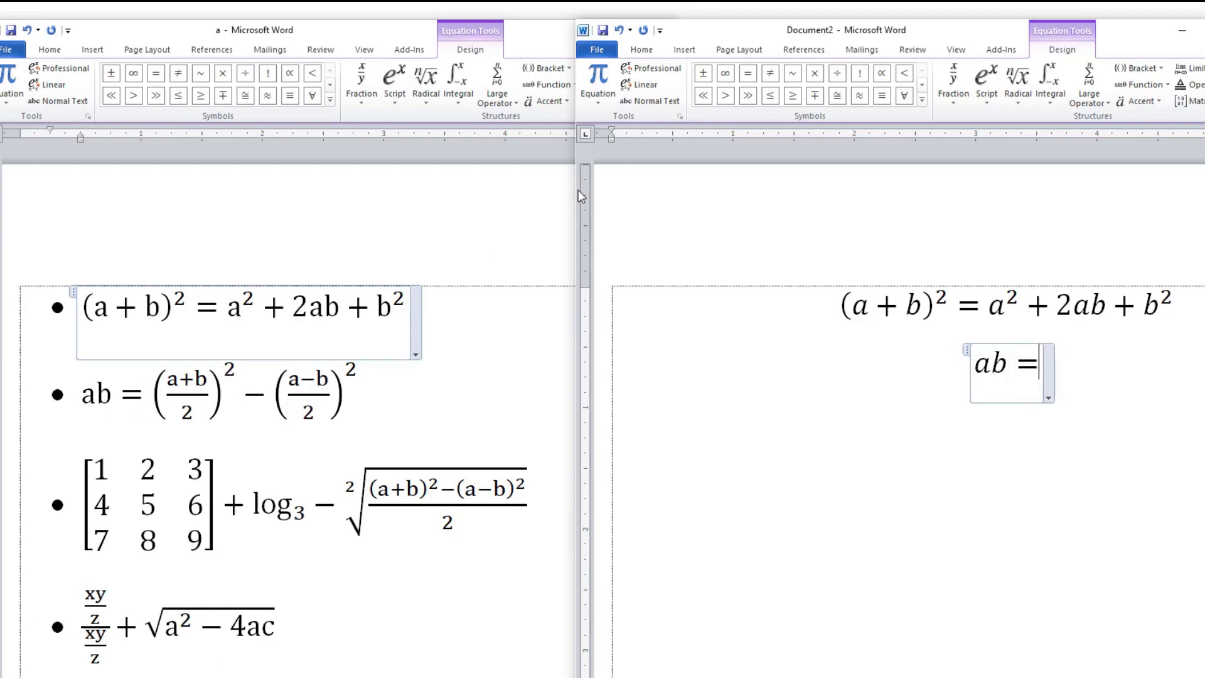
# Insert a Superscript structure after ab = and place an empty stacked fraction in its base.
pyautogui.click(987, 81)
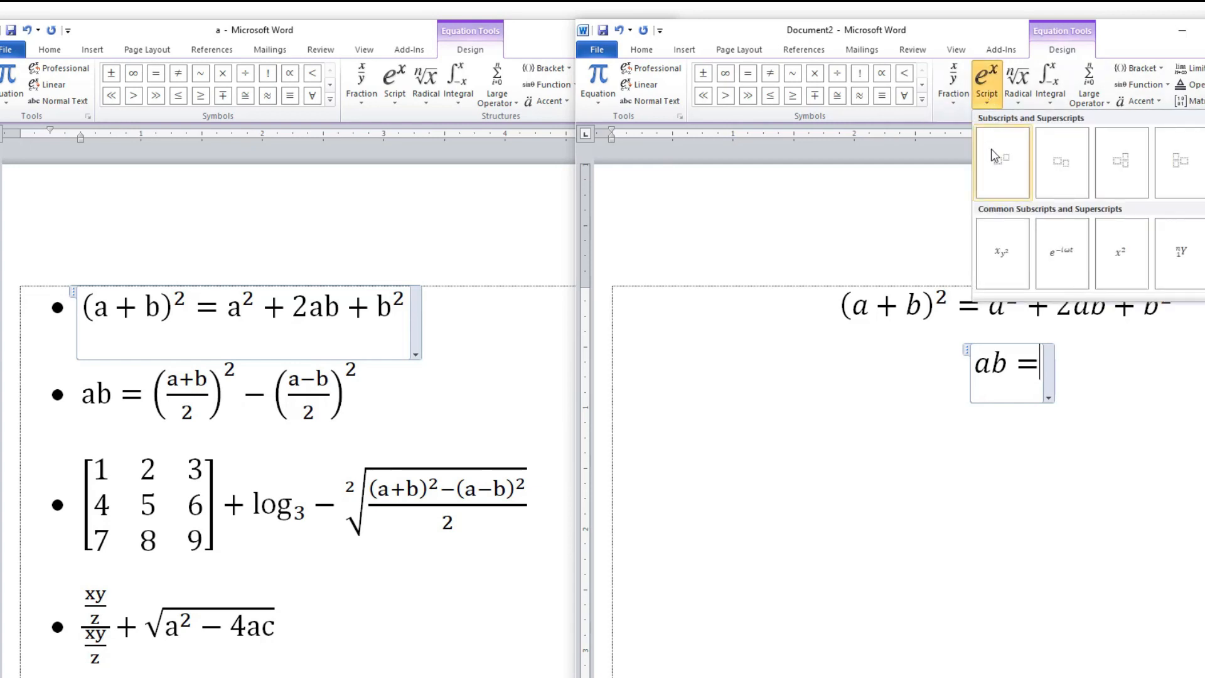
pyautogui.click(992, 151)
pyautogui.click(1033, 365)
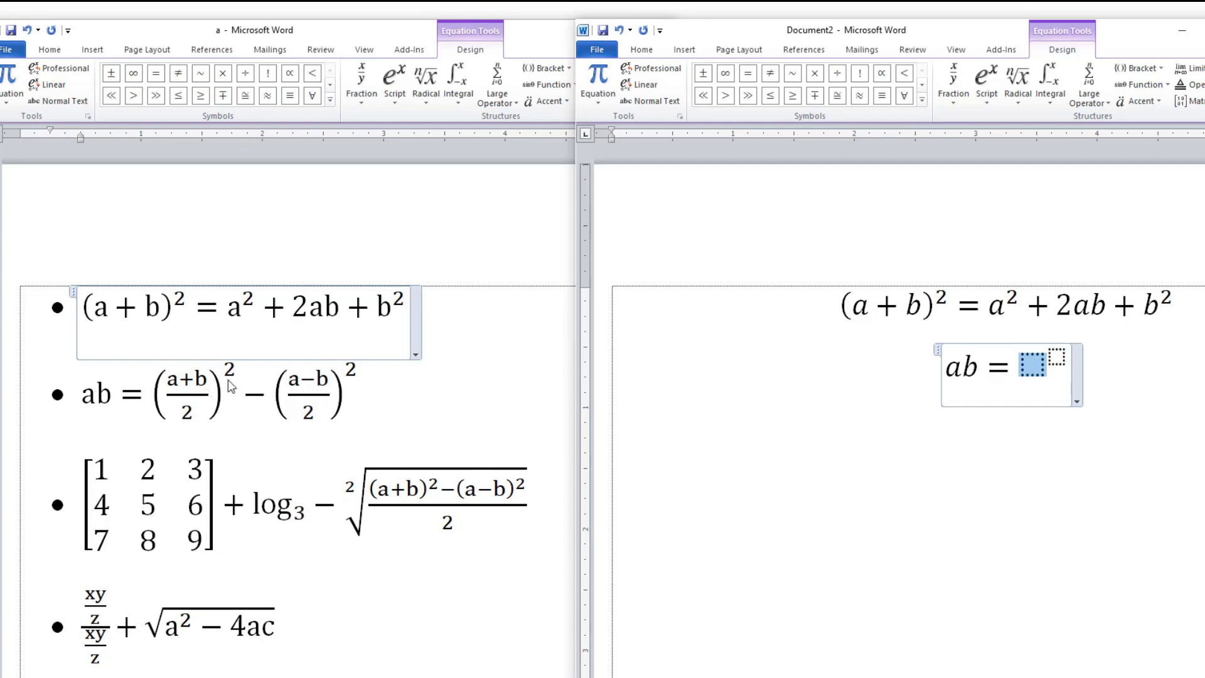
pyautogui.click(949, 100)
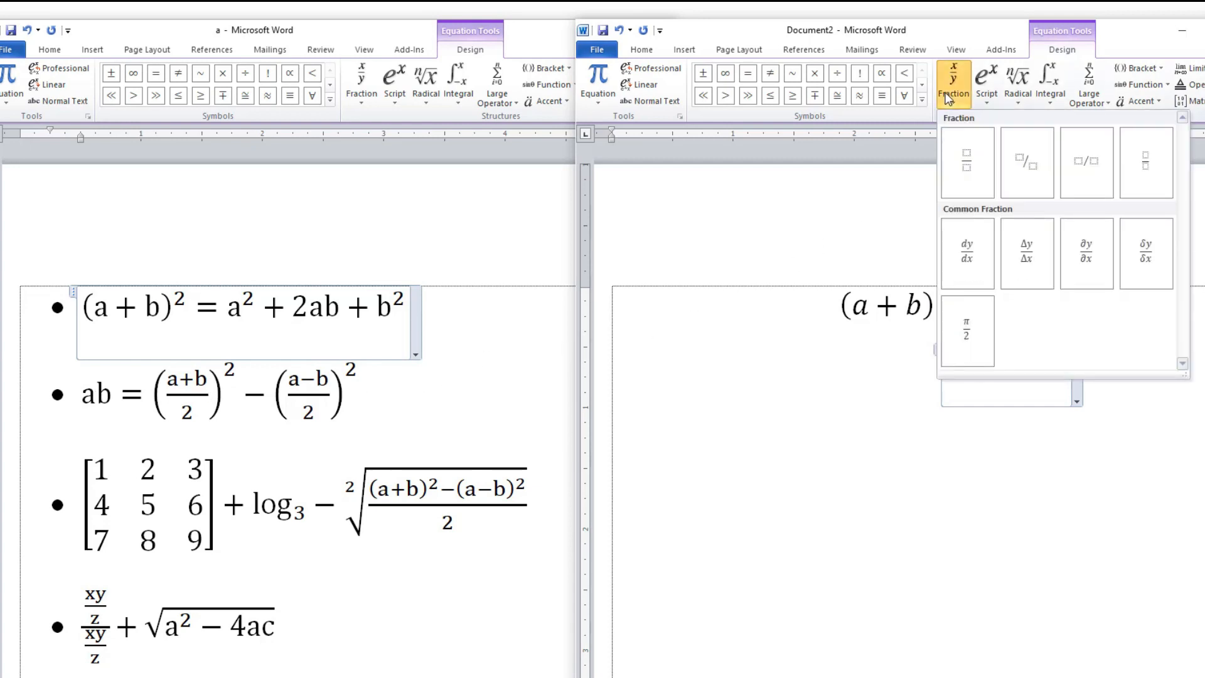
pyautogui.click(969, 171)
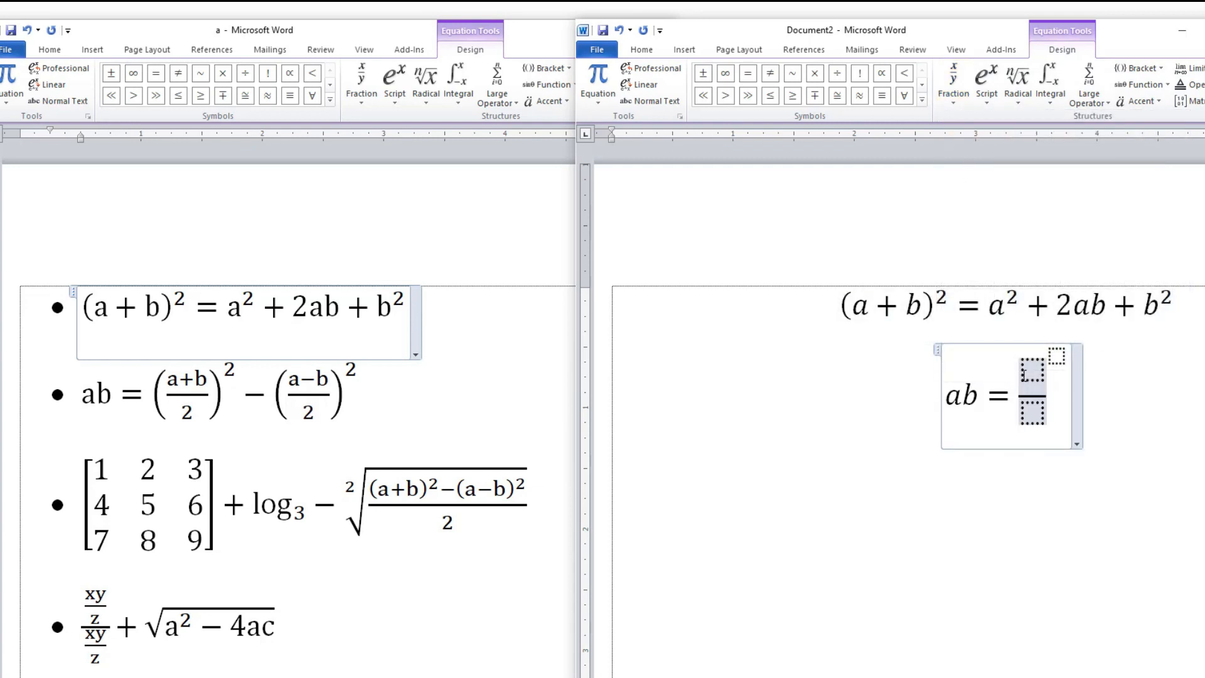
# Enclose the empty stacked fraction in a round-parentheses bracket structure.
pyautogui.moveTo(1019, 375); pyautogui.dragTo(1044, 392)
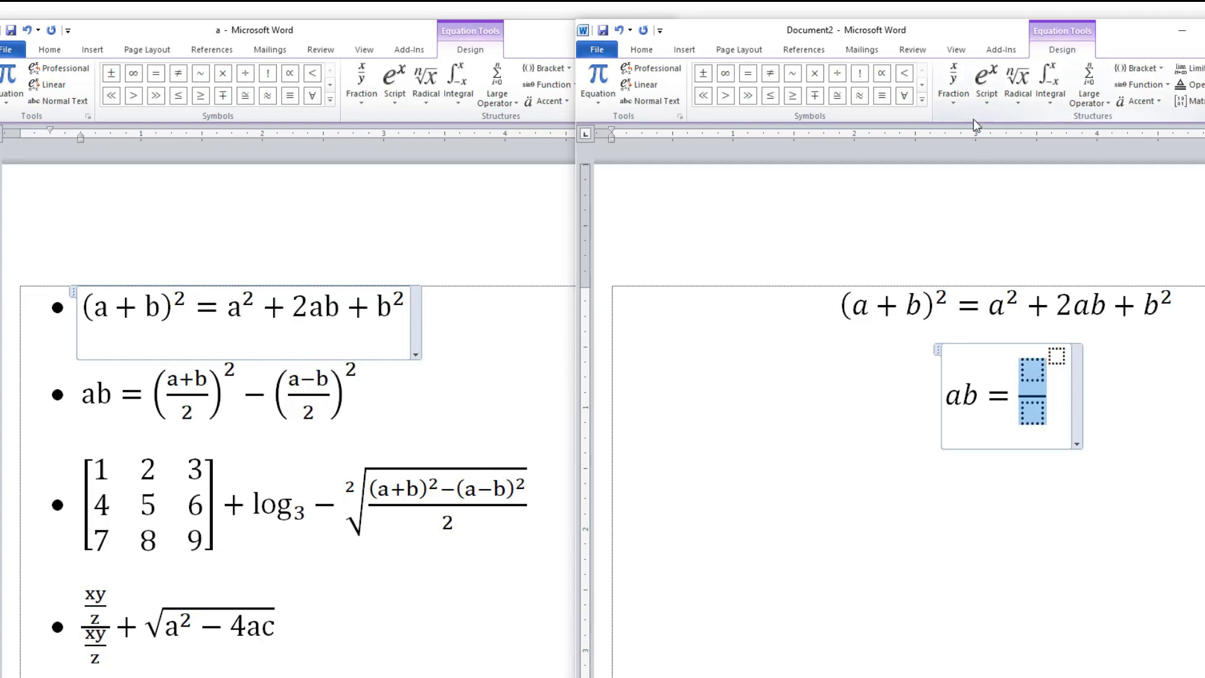
pyautogui.click(1138, 73)
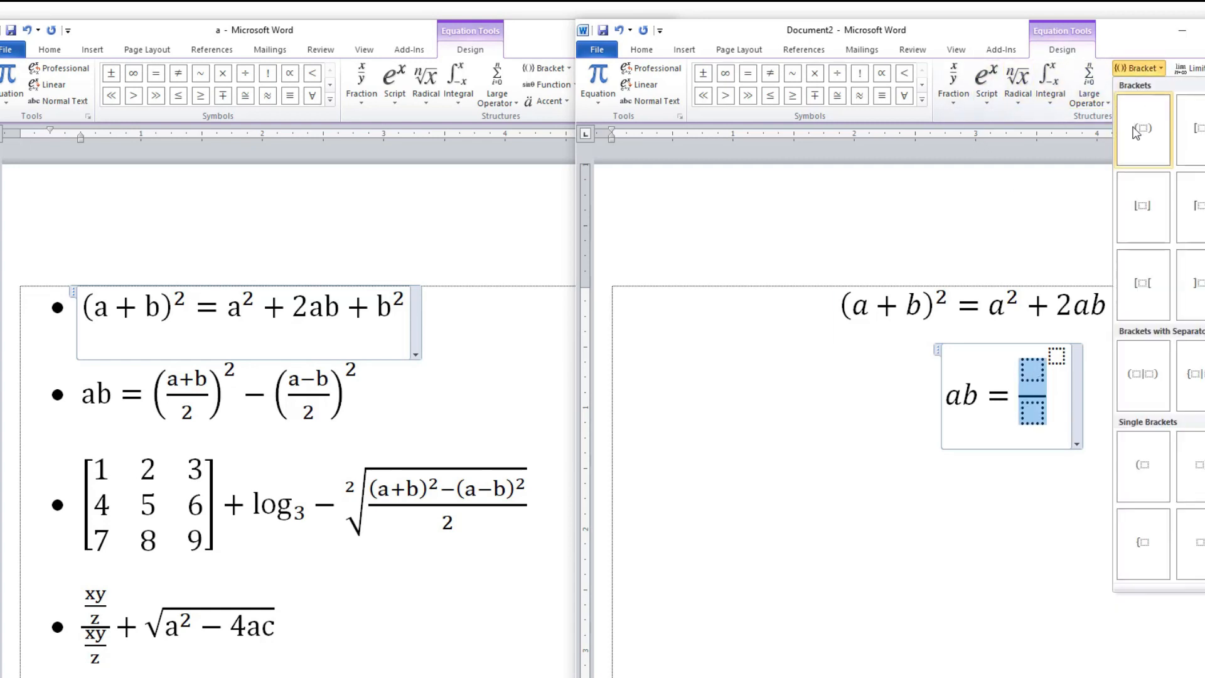
pyautogui.click(1133, 137)
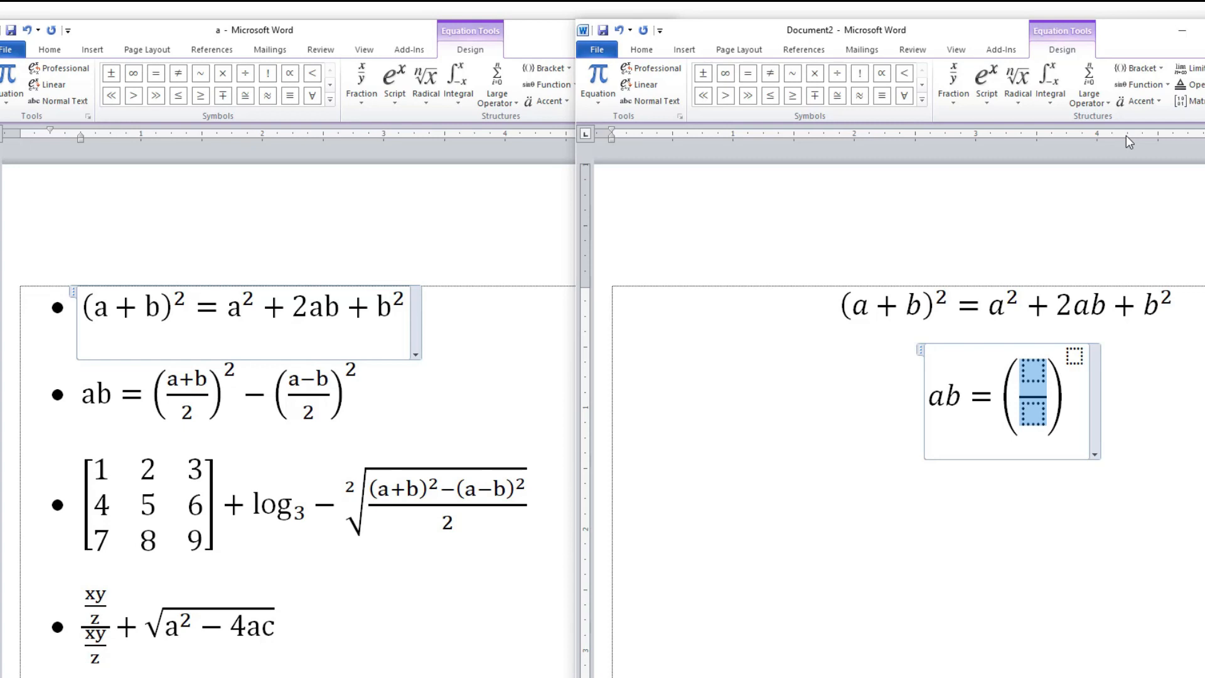
# Fill the bracketed fraction with numerator a + b and denominator 2, and set its exponent to 2.
pyautogui.click(1041, 372)
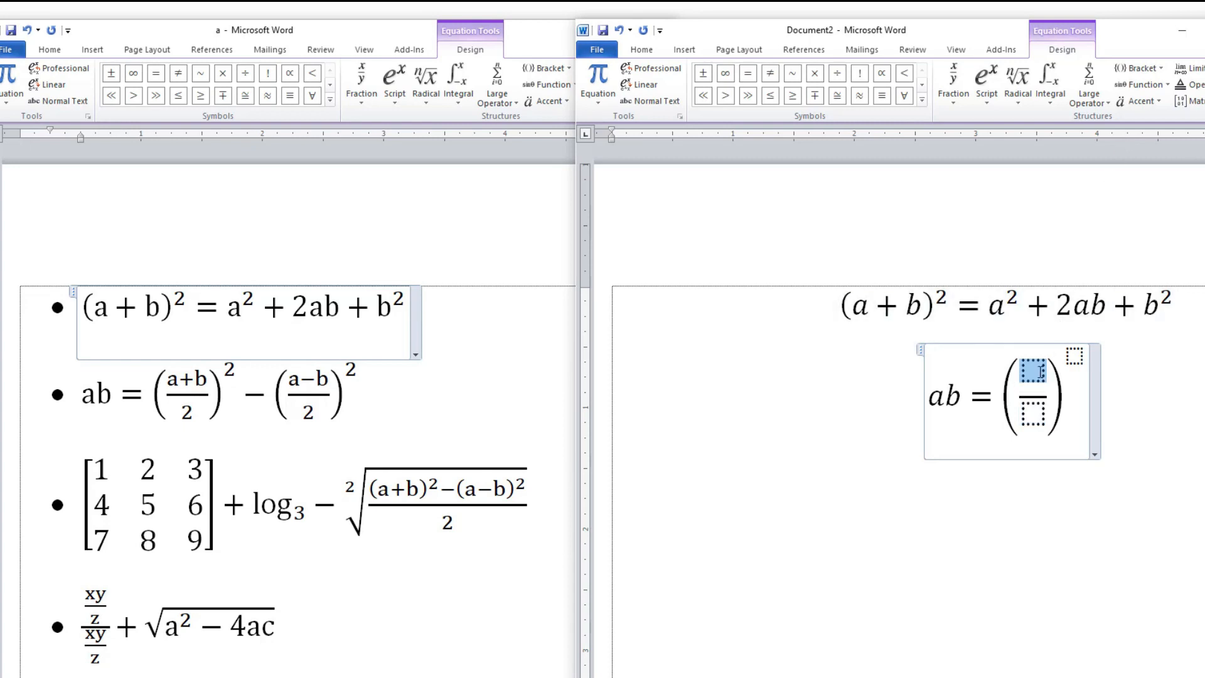
pyautogui.write('a + ')
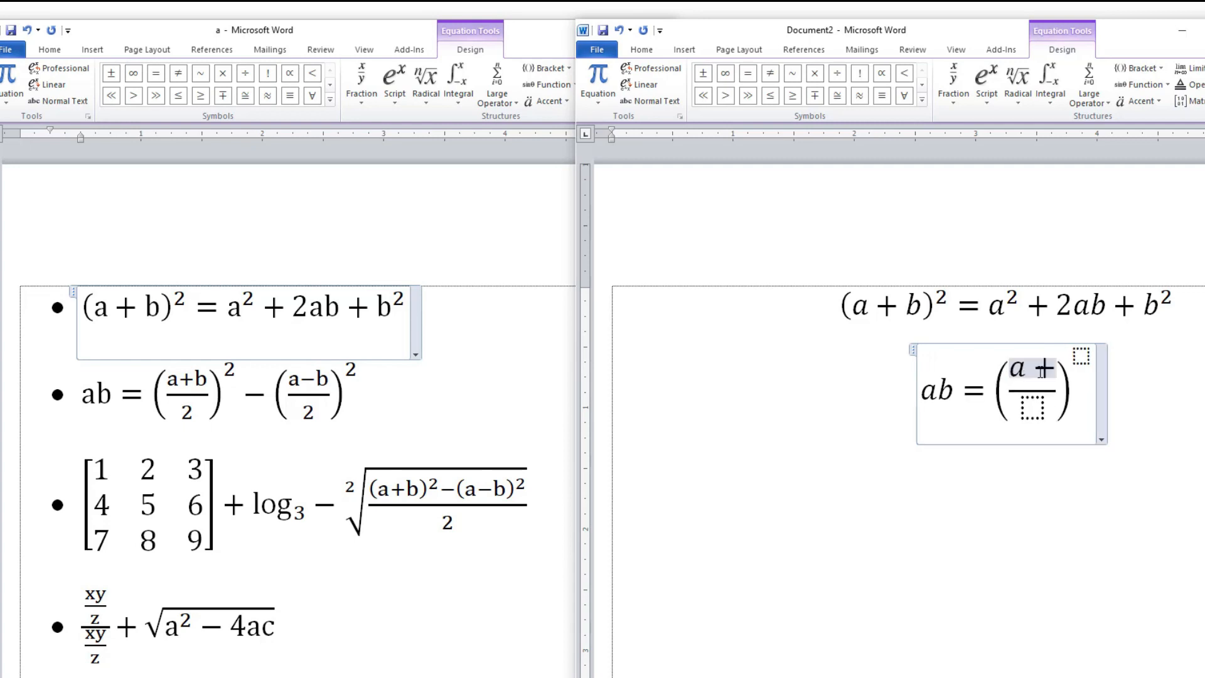
pyautogui.write('b')
pyautogui.click(1033, 415)
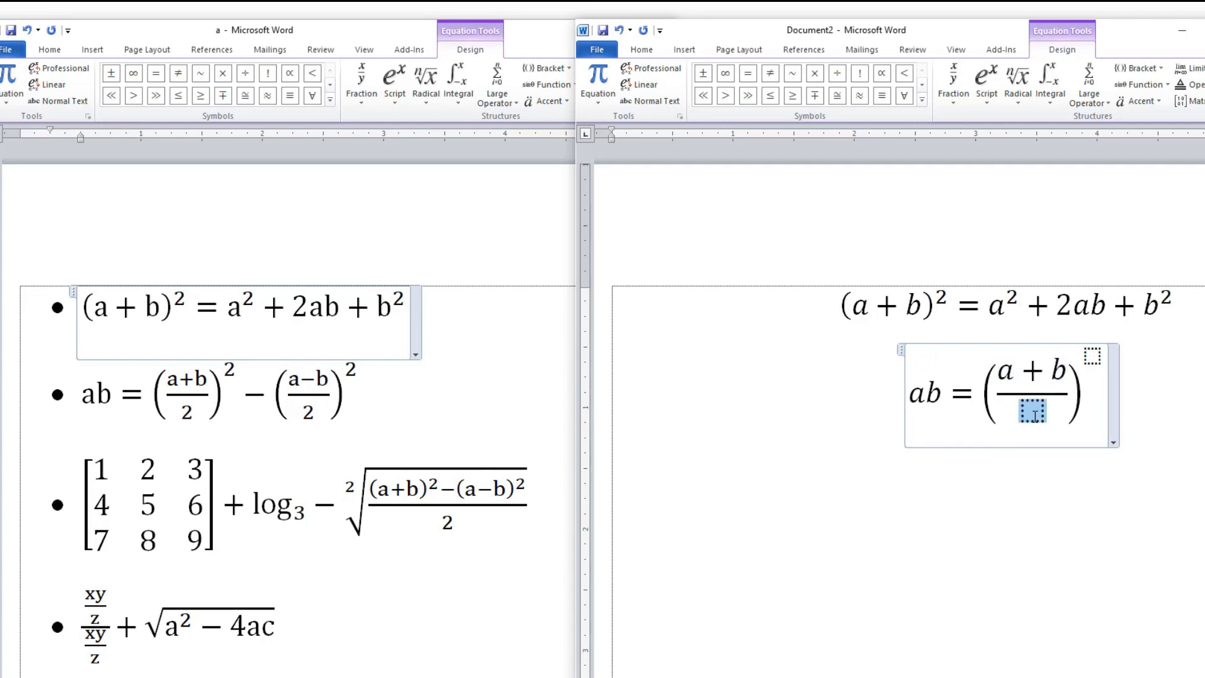
pyautogui.write('2')
pyautogui.click(1092, 356)
pyautogui.write('2')
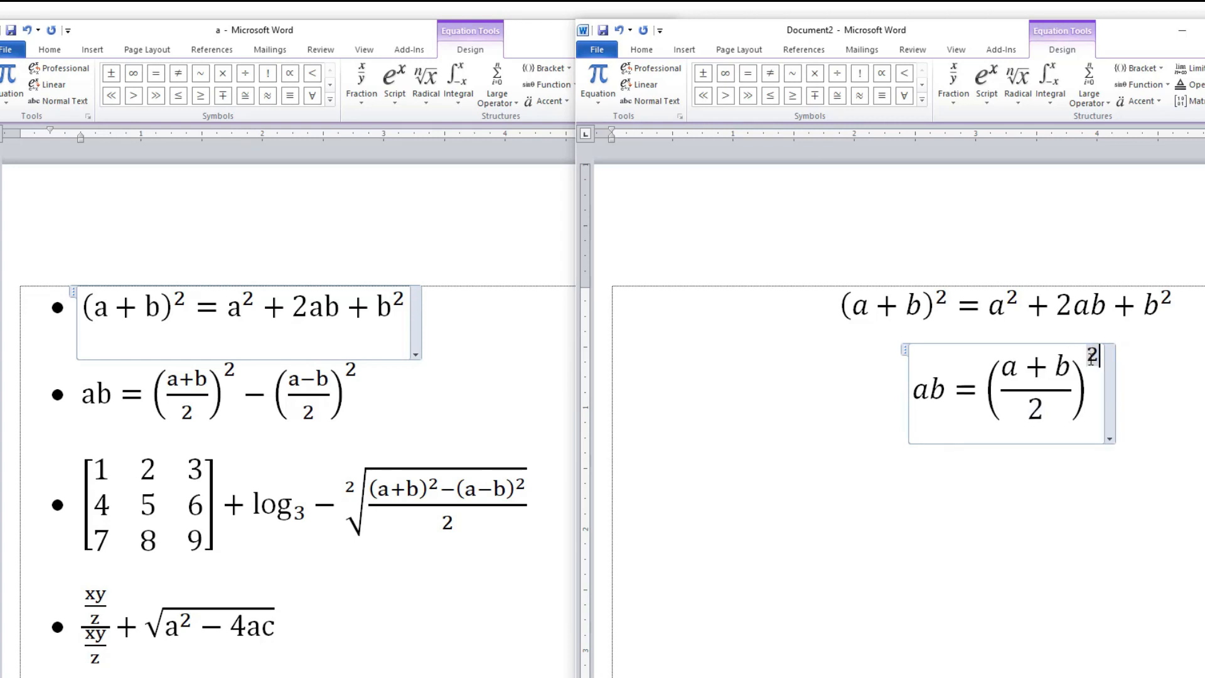
# Add a minus sign after the squared term, followed by a Superscript structure with an empty stacked fraction in round parentheses as its base.
pyautogui.click(1102, 391)
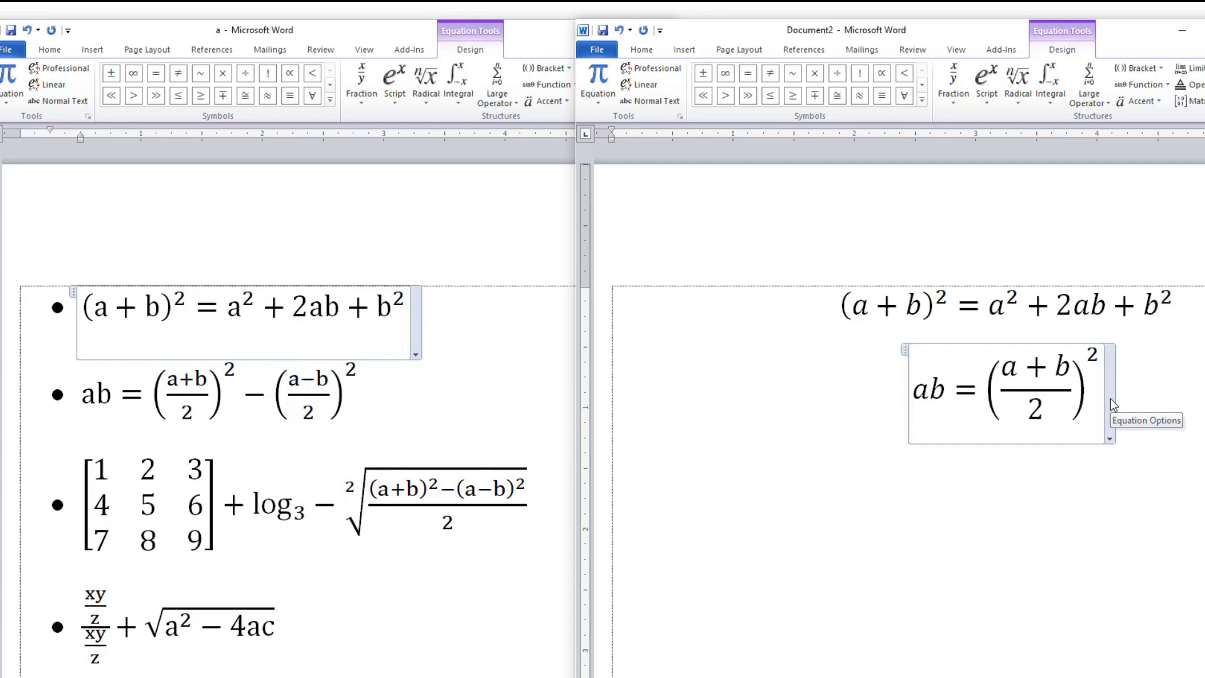
pyautogui.write('-')
pyautogui.click(984, 105)
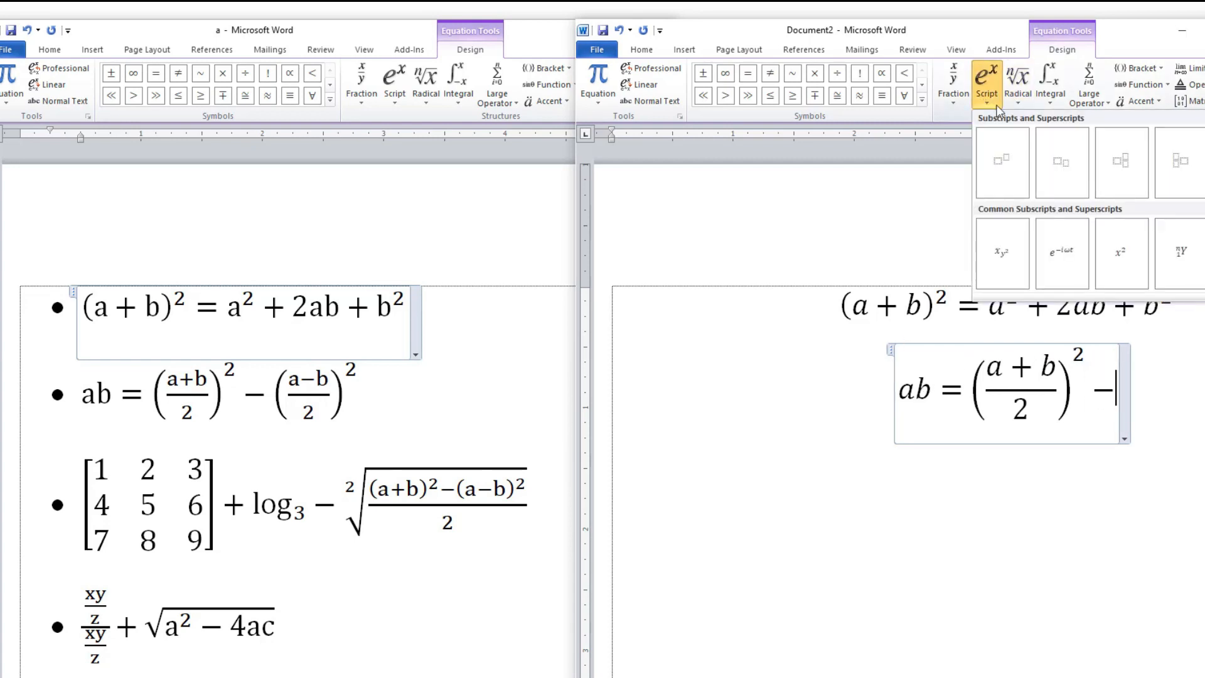
pyautogui.click(999, 177)
pyautogui.click(1138, 68)
pyautogui.click(1124, 107)
pyautogui.click(954, 82)
pyautogui.click(958, 162)
# Fill the second bracketed fraction with numerator a − b and denominator 2, and set its exponent to 2.
pyautogui.write('a-b')
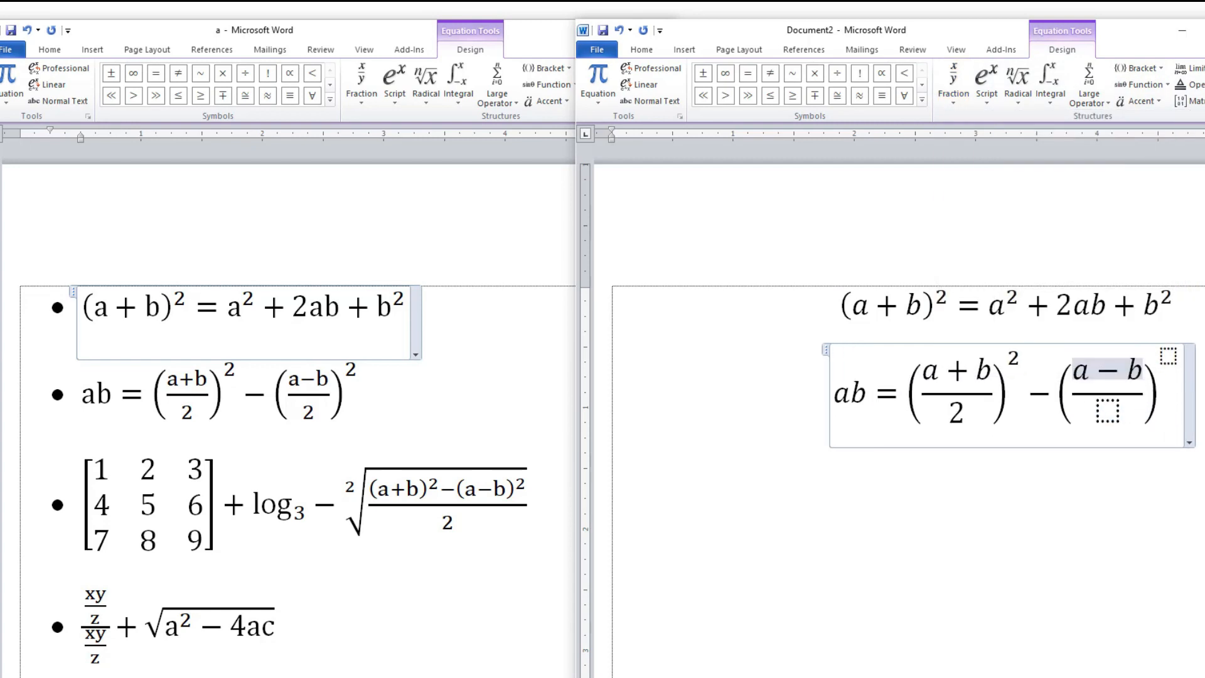
pyautogui.click(1110, 414)
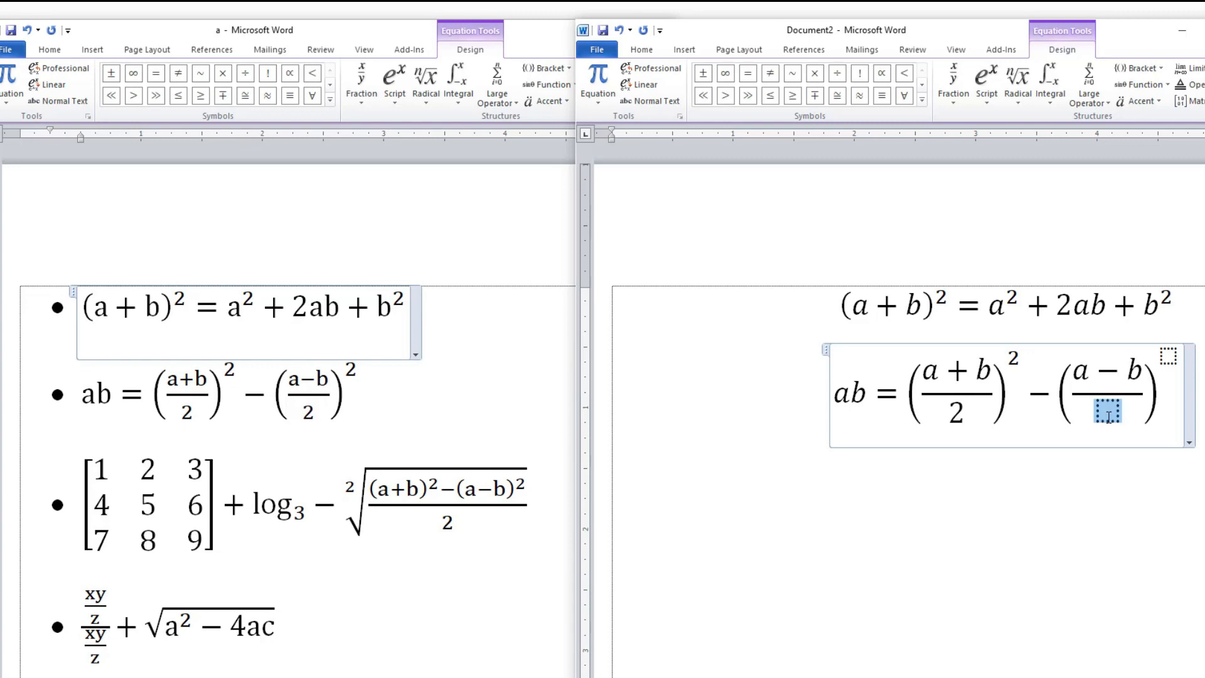
pyautogui.write('2')
pyautogui.click(1169, 356)
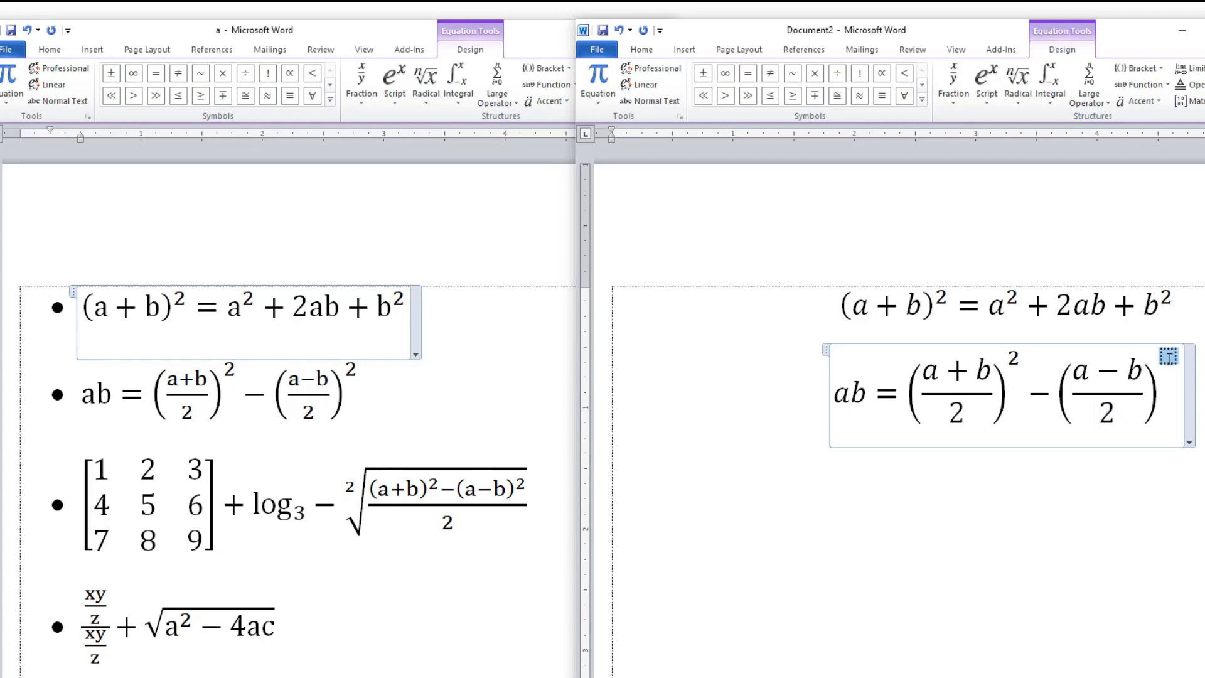
pyautogui.write('2')
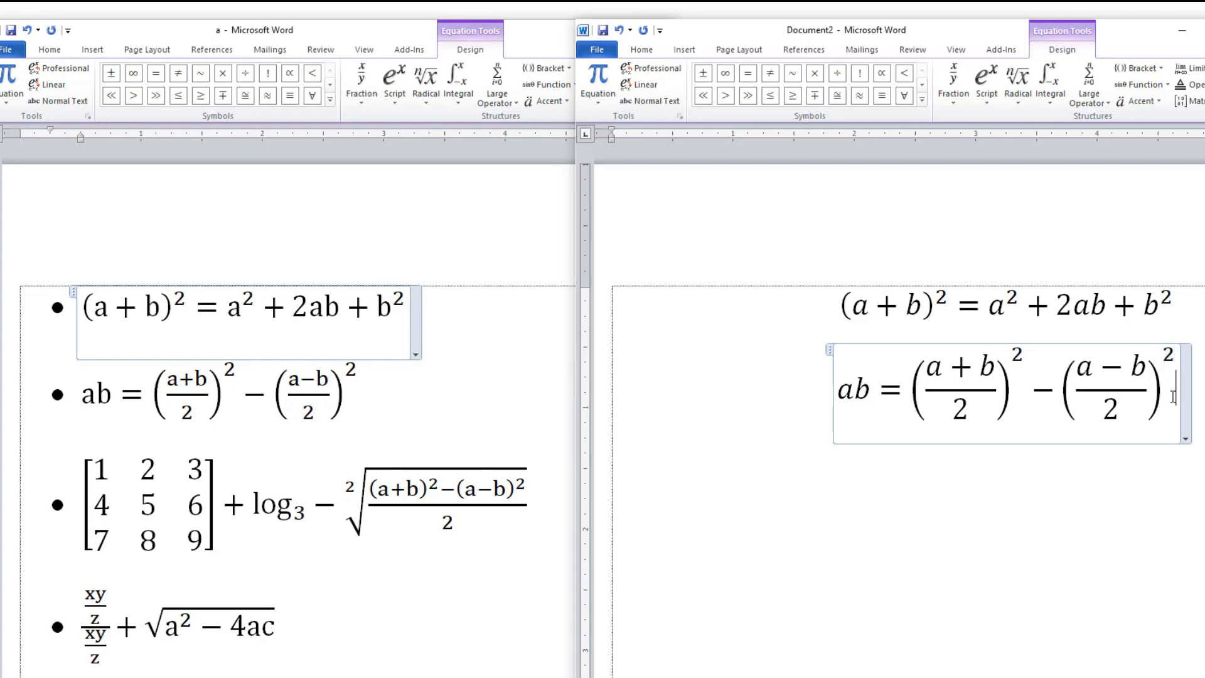
# Insert a new equation on the line below and place an empty 3x3 matrix inside square brackets in it.
pyautogui.press('Return')
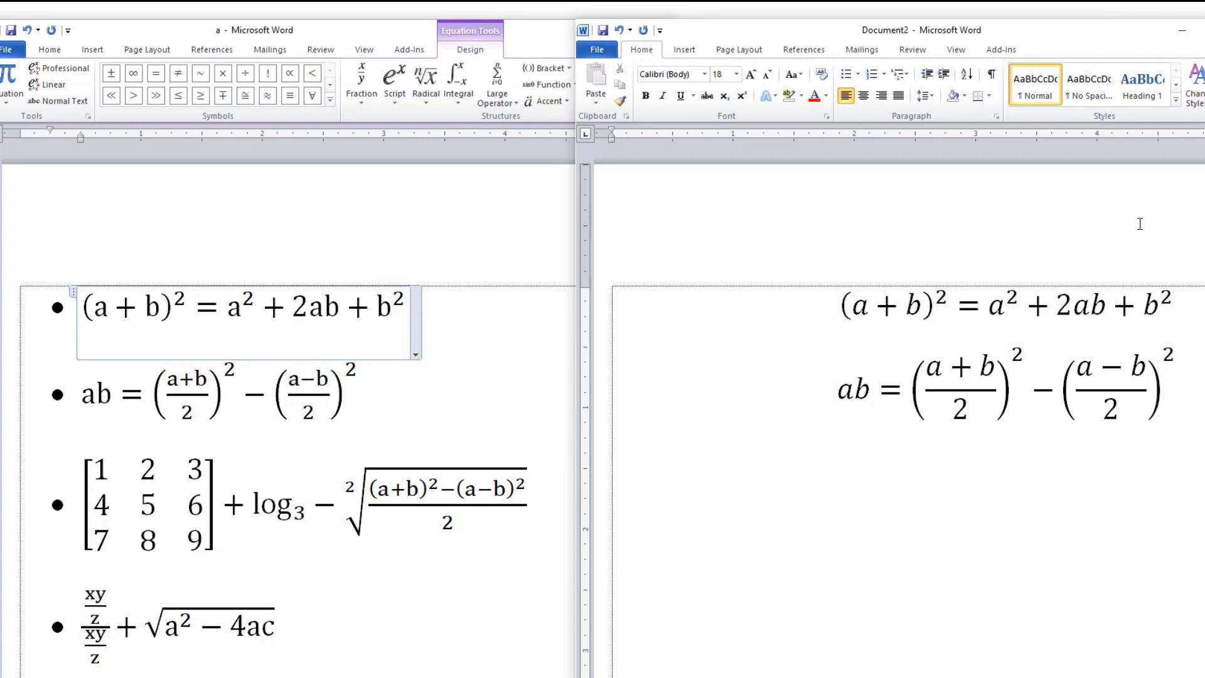
pyautogui.click(683, 50)
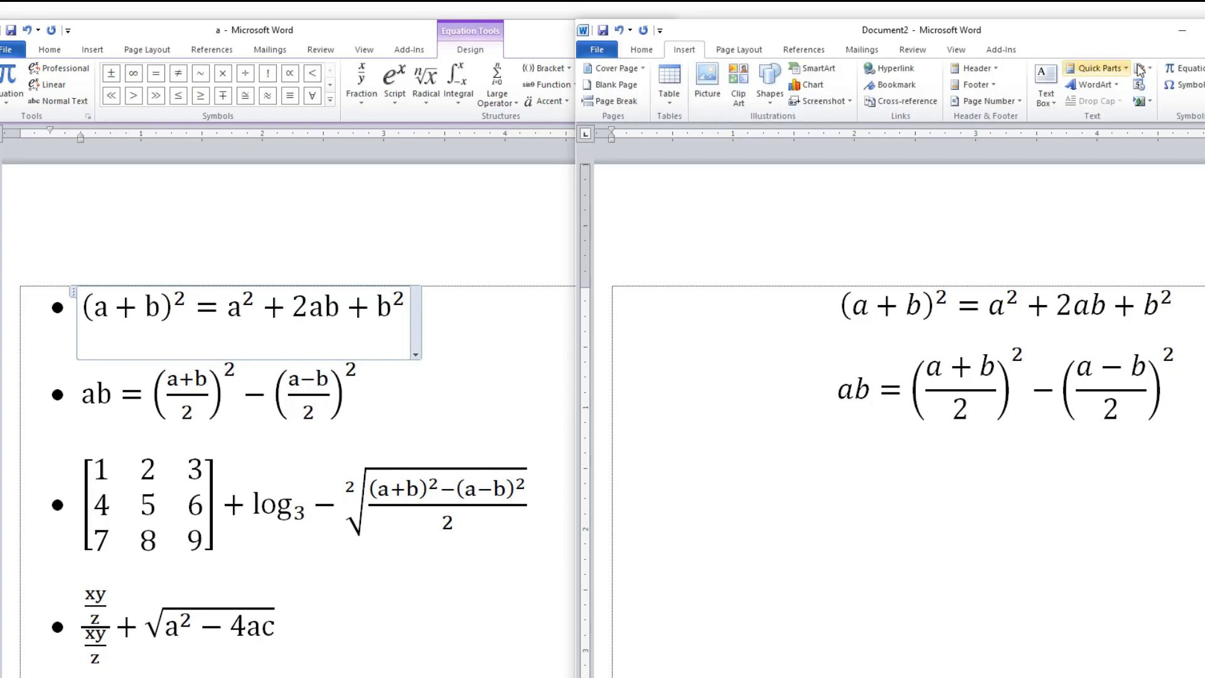
pyautogui.click(1184, 74)
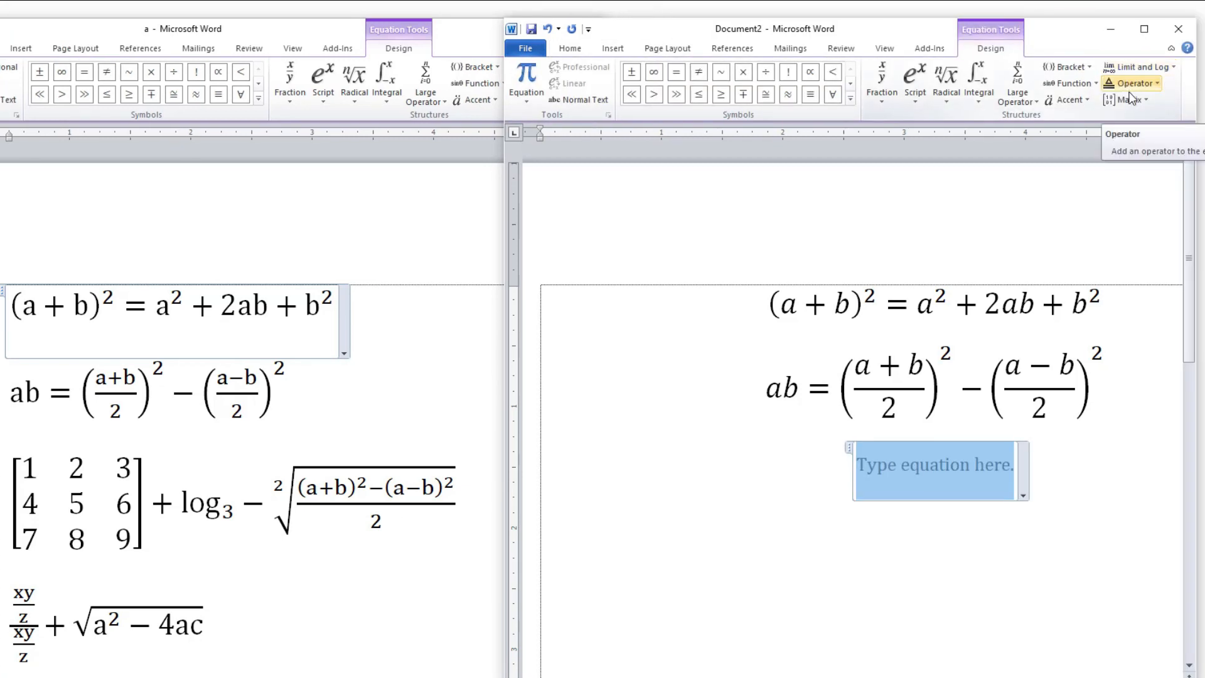
pyautogui.click(1068, 66)
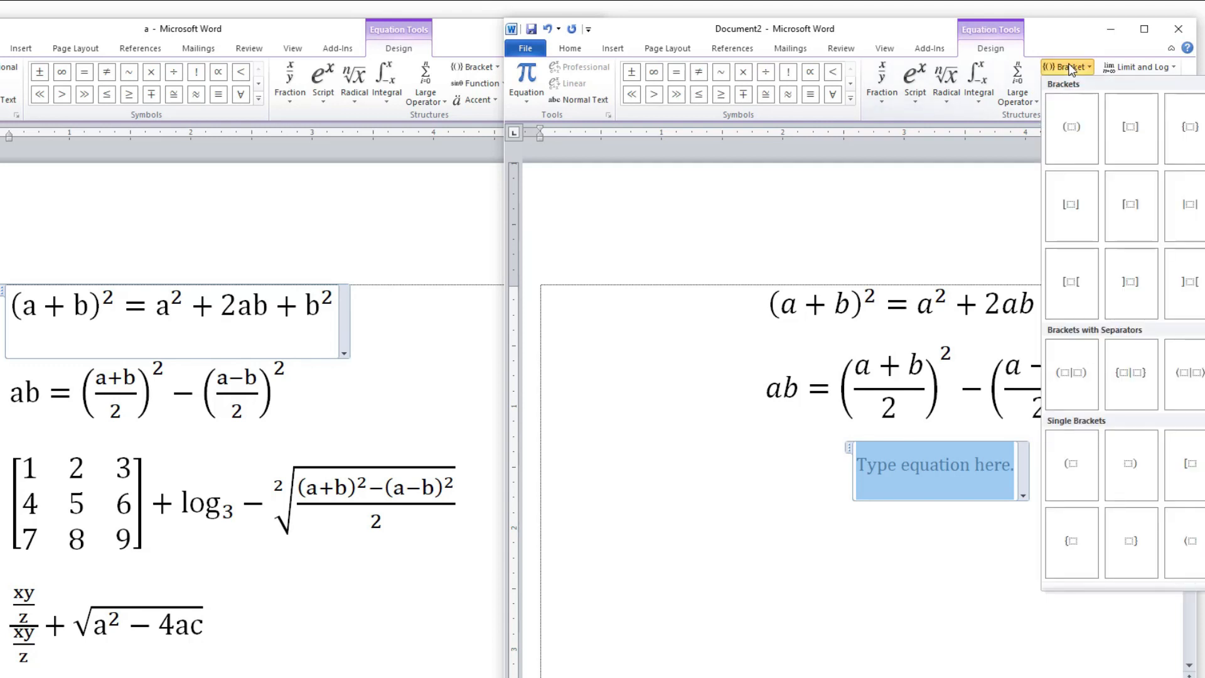
pyautogui.click(1130, 127)
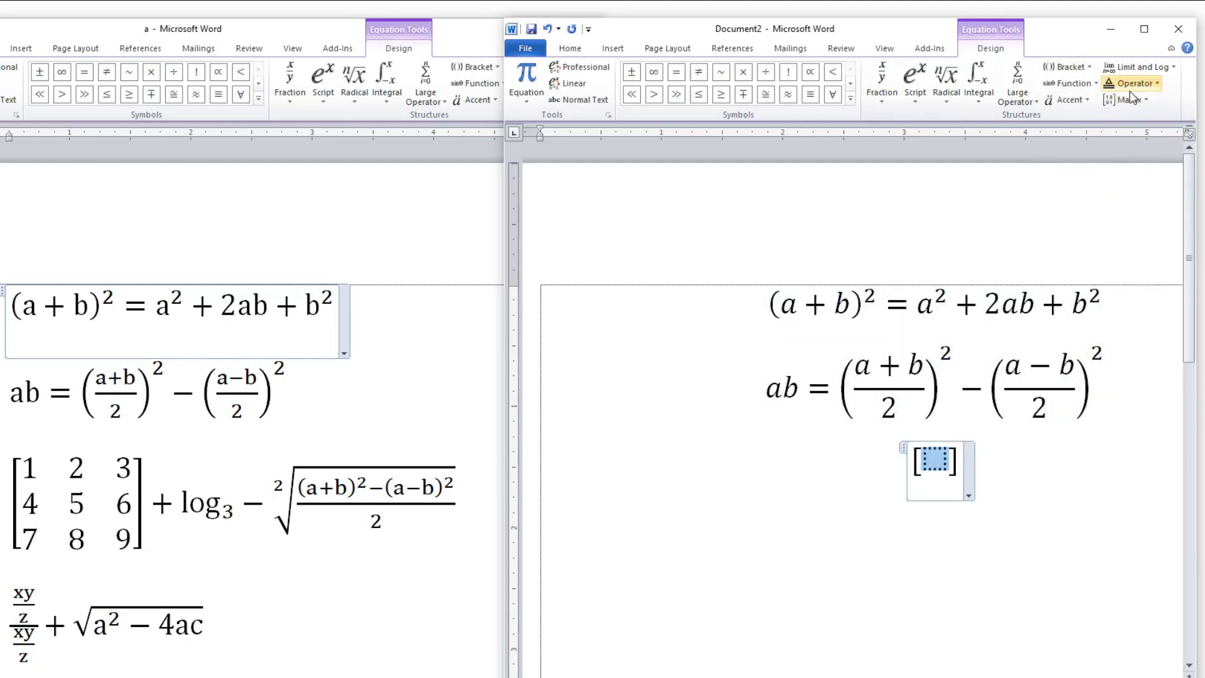
pyautogui.click(1127, 98)
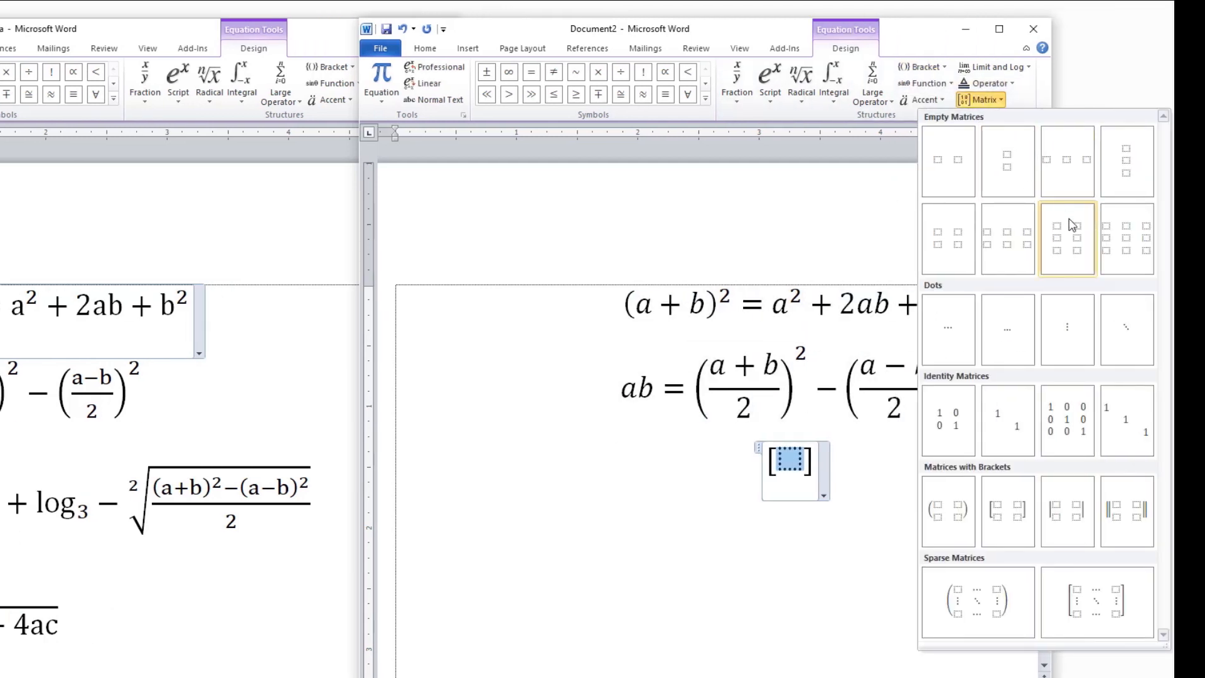
pyautogui.click(1128, 237)
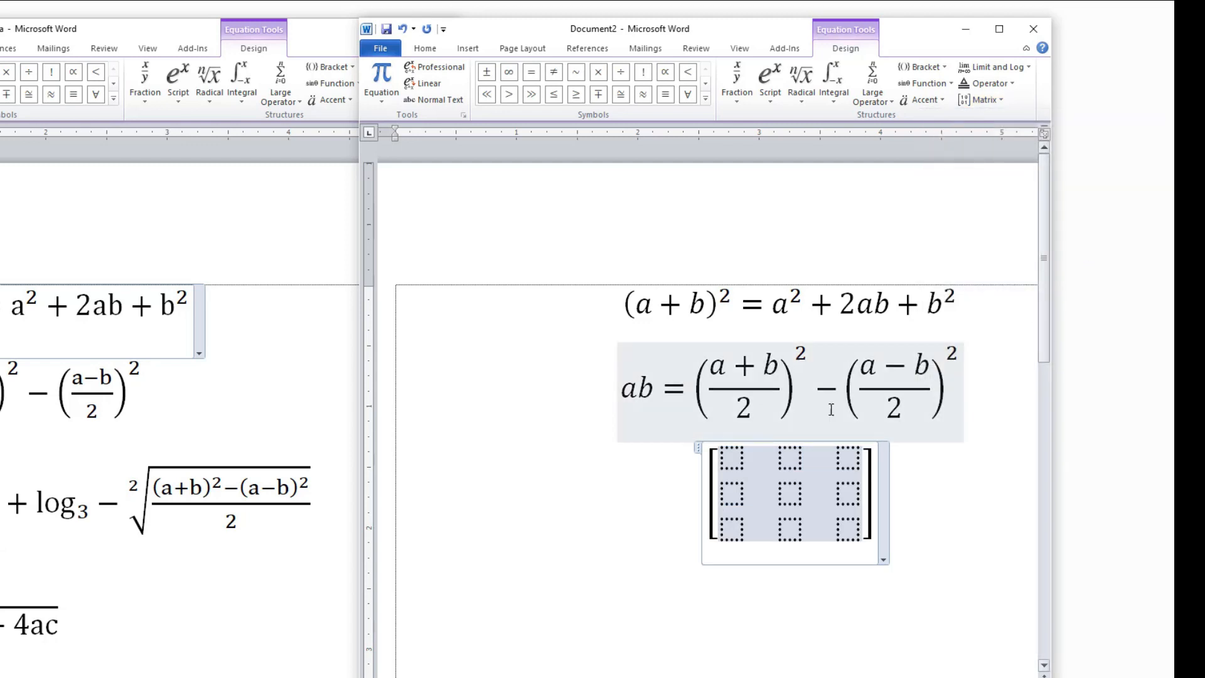
# Fill the first row of the matrix with 1, 2 and 4.
pyautogui.click(742, 454)
pyautogui.write('1')
pyautogui.click(784, 457)
pyautogui.write('2')
pyautogui.click(859, 460)
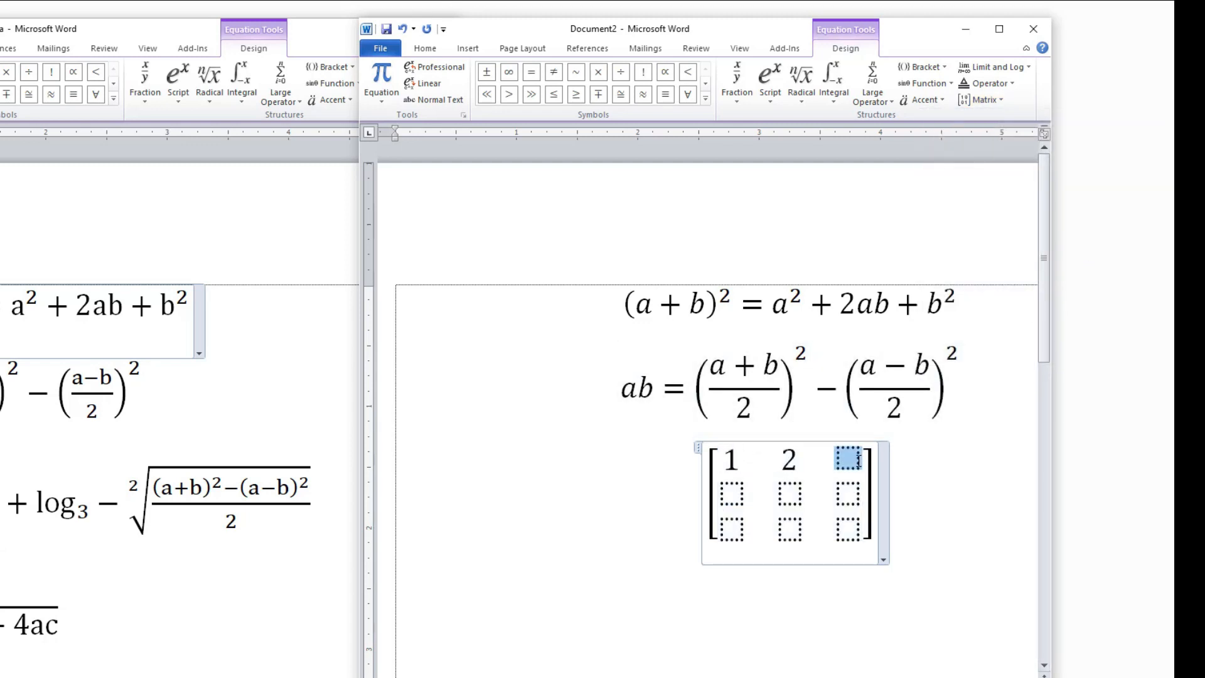
pyautogui.write('4')
# Fill the second row of the matrix with 4, 6 and 7.
pyautogui.click(731, 492)
pyautogui.write('4')
pyautogui.click(779, 493)
pyautogui.write('6')
pyautogui.click(844, 492)
pyautogui.write('7')
# Fill the third row of the matrix with 5, 7 and 9, and add a plus sign after the closing bracket.
pyautogui.click(730, 526)
pyautogui.write('5')
pyautogui.click(781, 527)
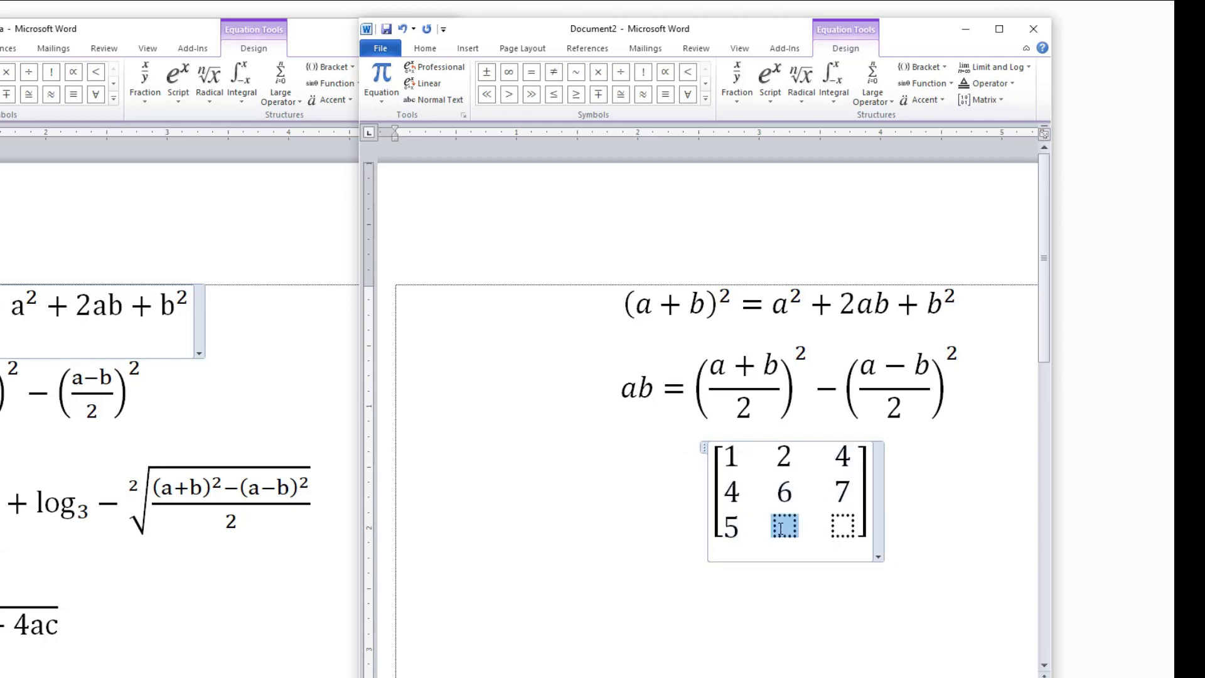
pyautogui.write('7')
pyautogui.click(841, 527)
pyautogui.write('9')
pyautogui.click(857, 498)
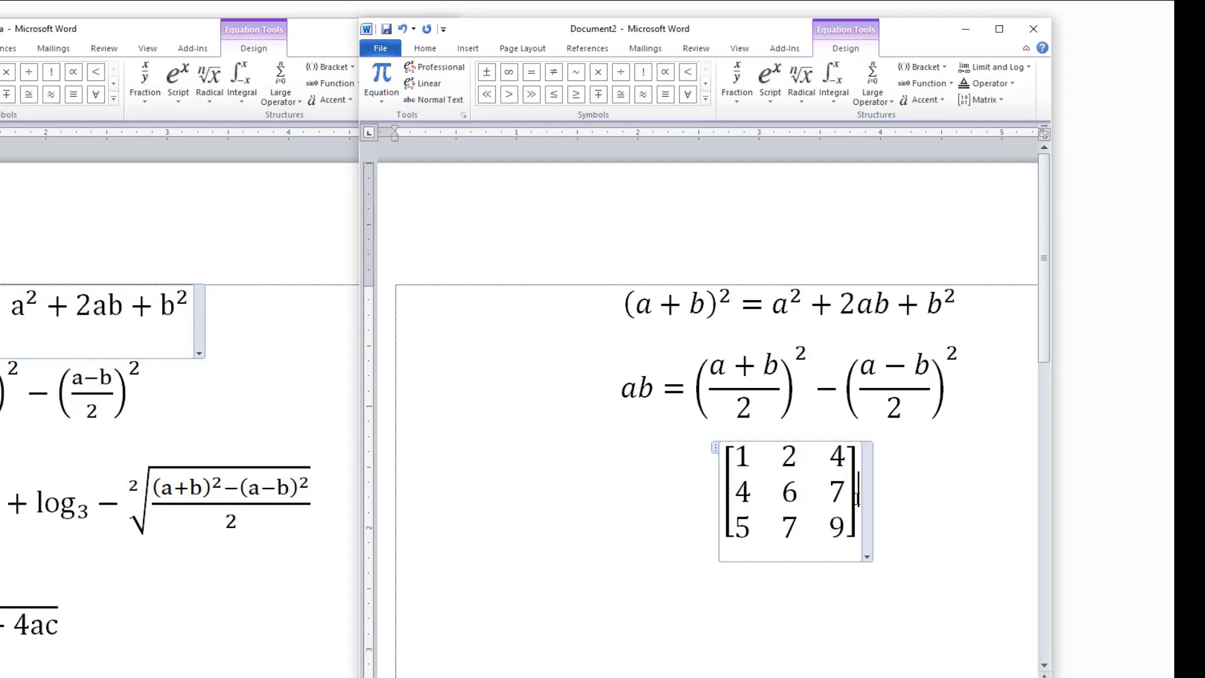
pyautogui.write('+')
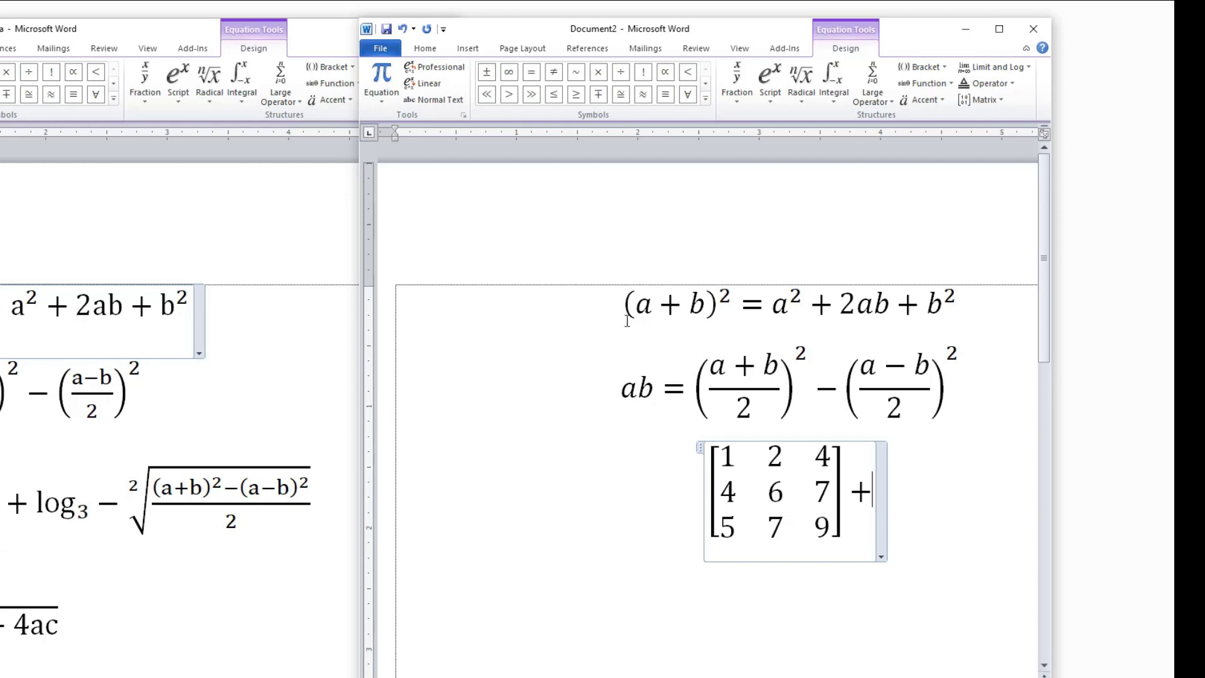
pyautogui.click(981, 65)
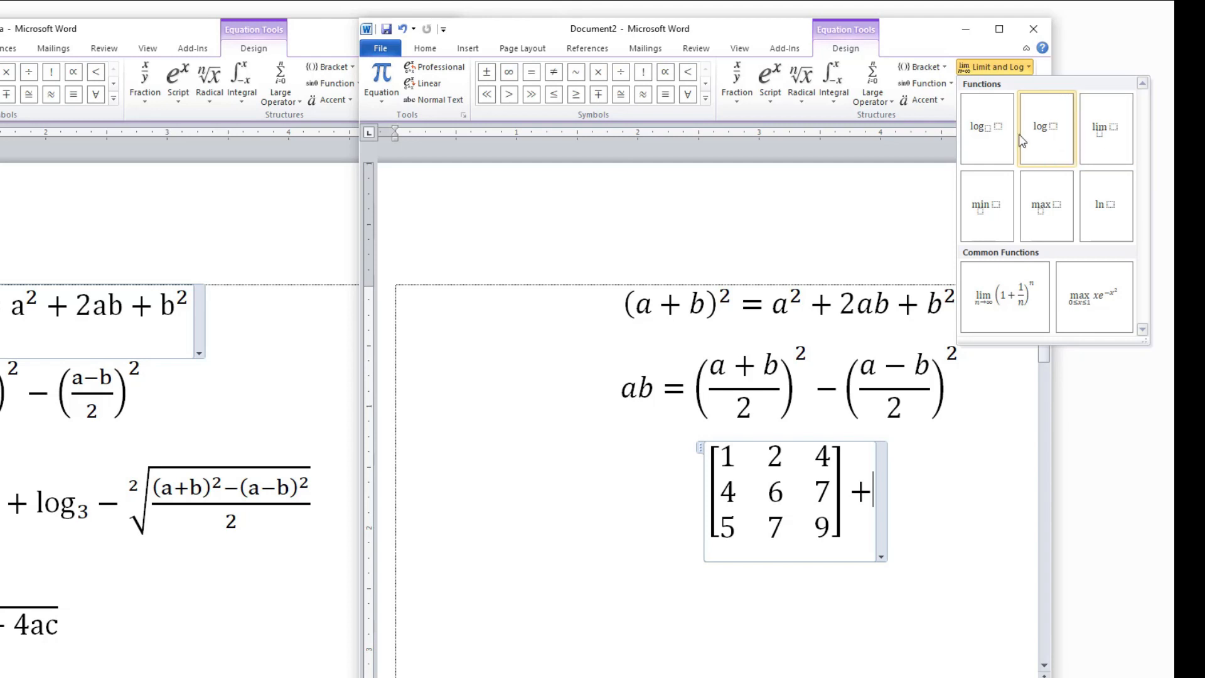
pyautogui.click(1042, 128)
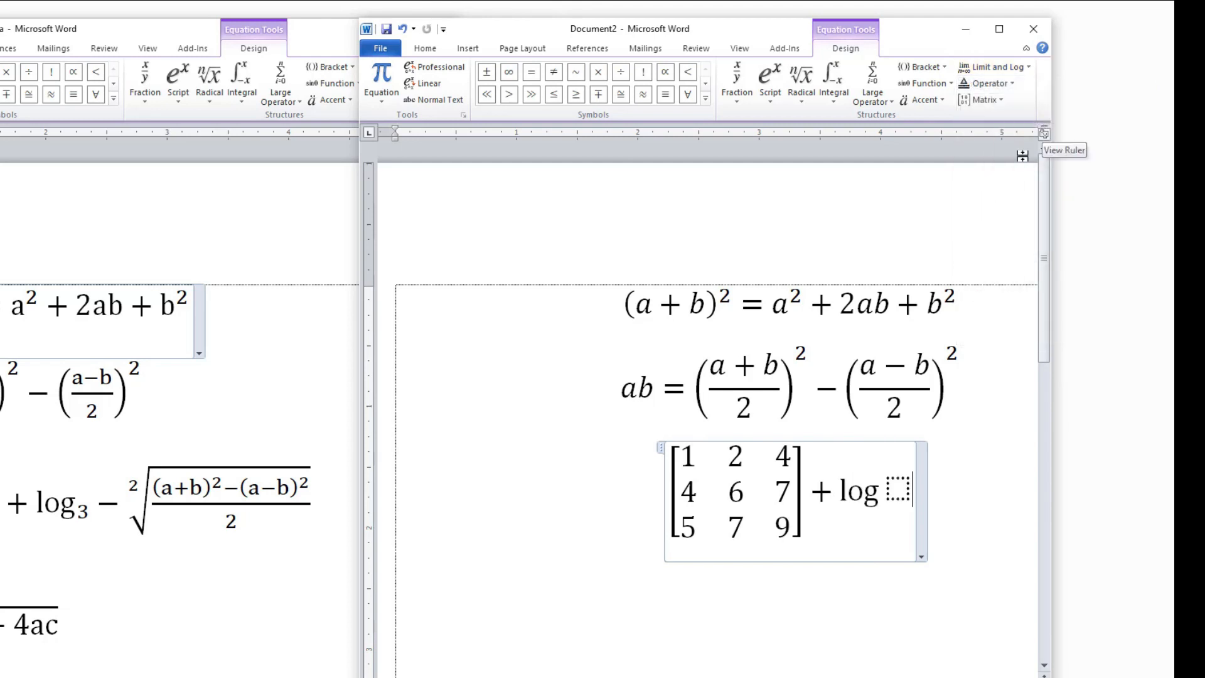
pyautogui.click(895, 494)
pyautogui.write('3')
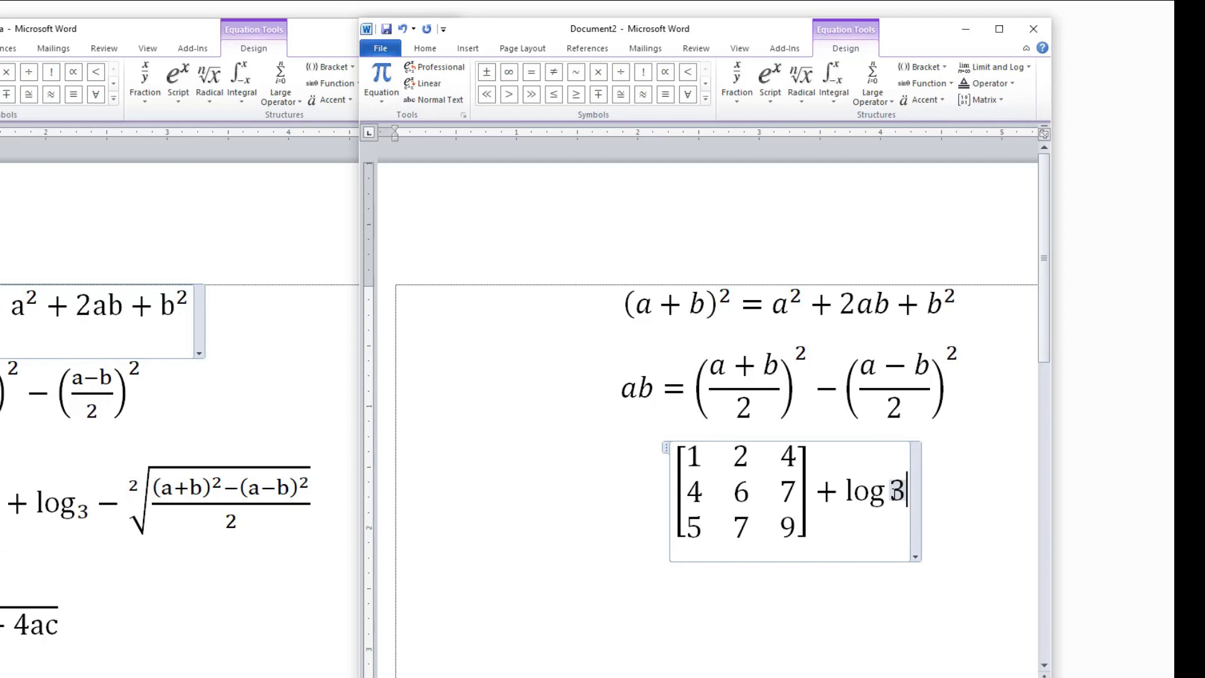
pyautogui.press('BackSpace')
pyautogui.press('BackSpace')
pyautogui.press('BackSpace')
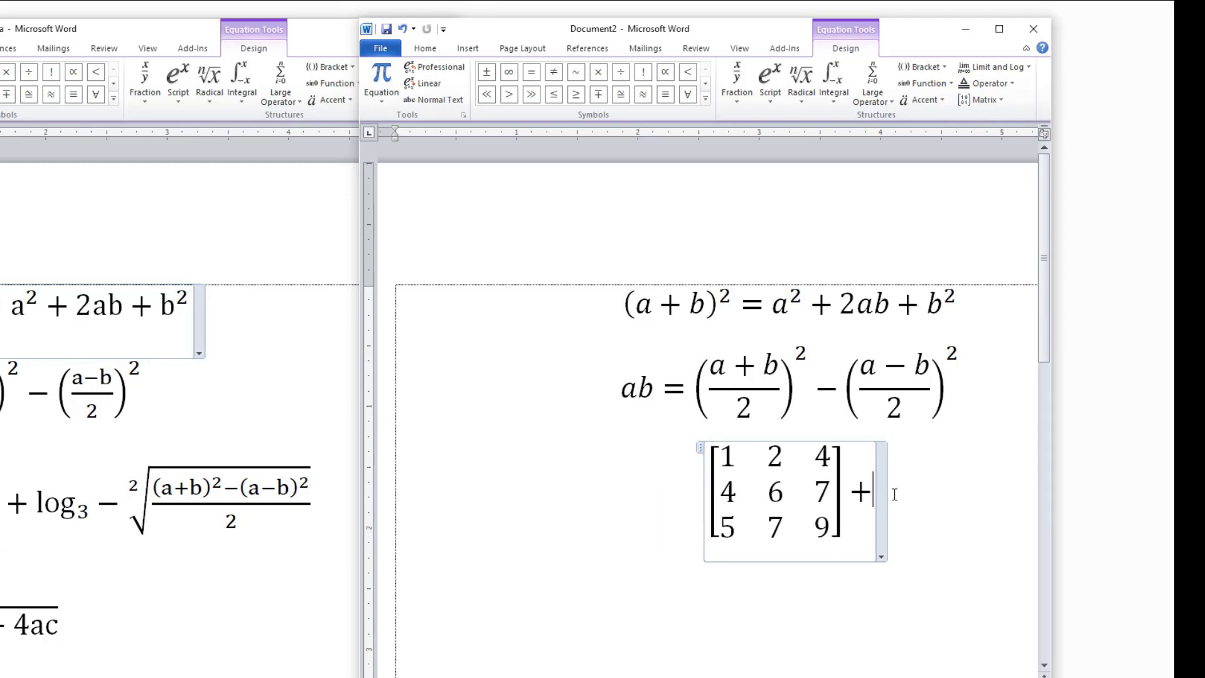
# Insert a Subscript structure after the plus sign with base log and subscript 3, followed by a minus sign.
pyautogui.click(767, 93)
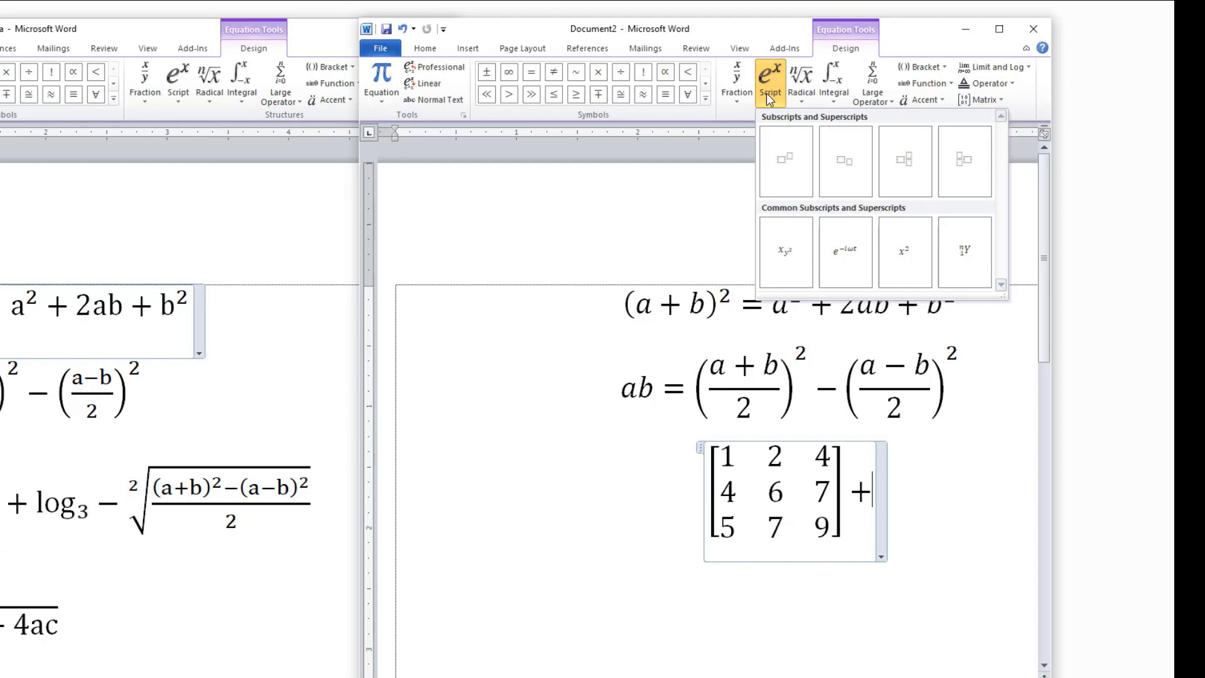
pyautogui.click(836, 157)
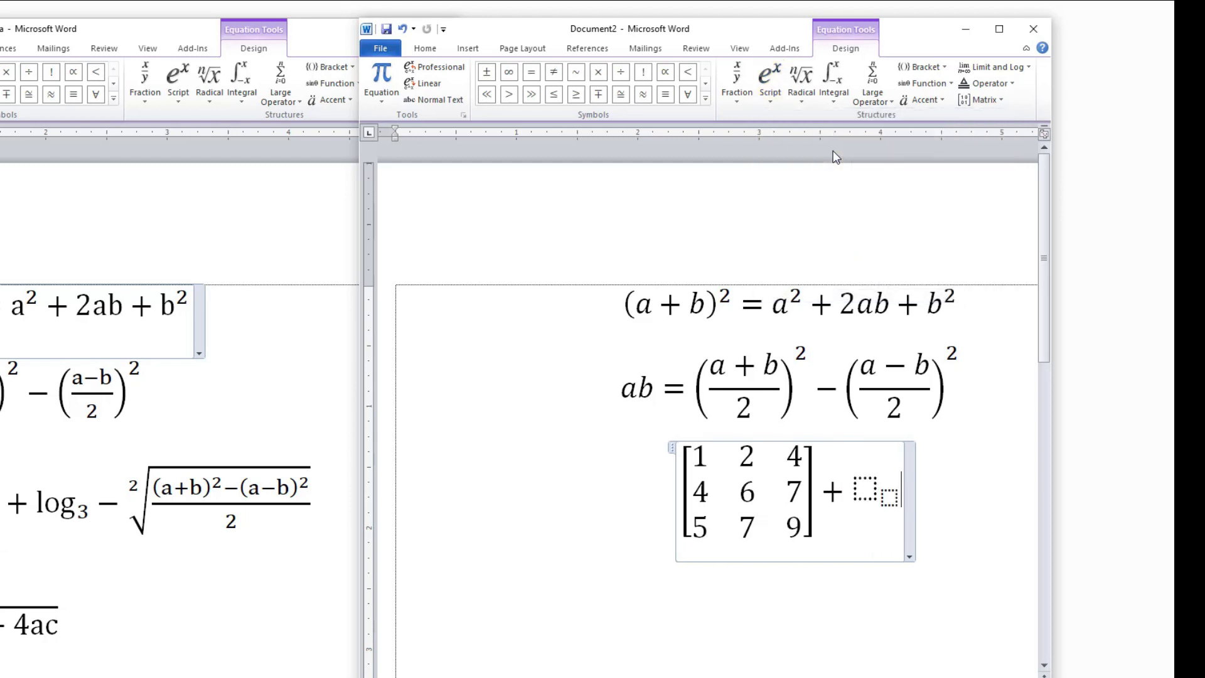
pyautogui.click(870, 490)
pyautogui.write('log')
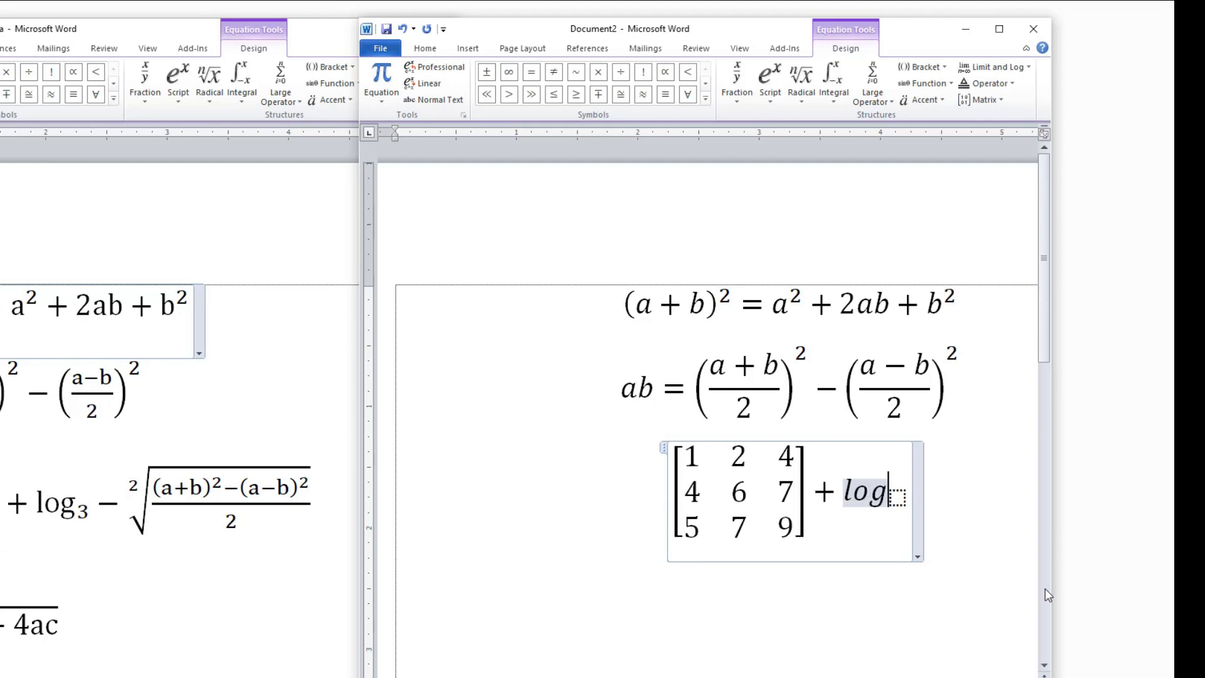
pyautogui.click(903, 499)
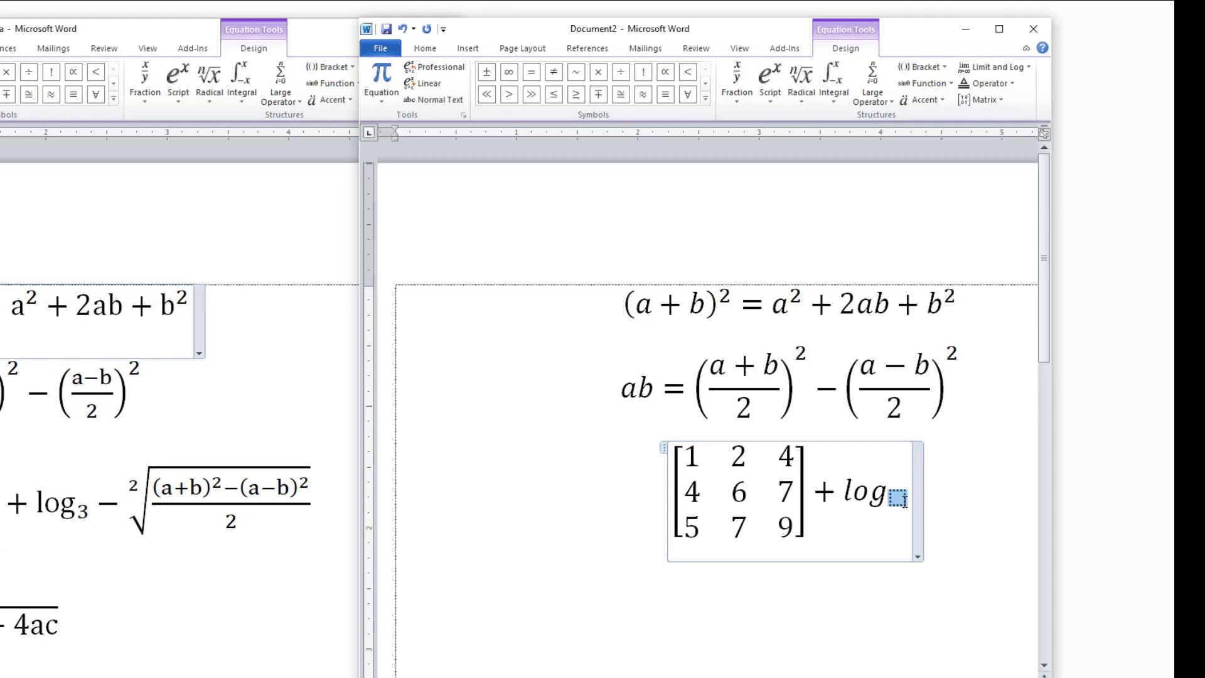
pyautogui.write('3')
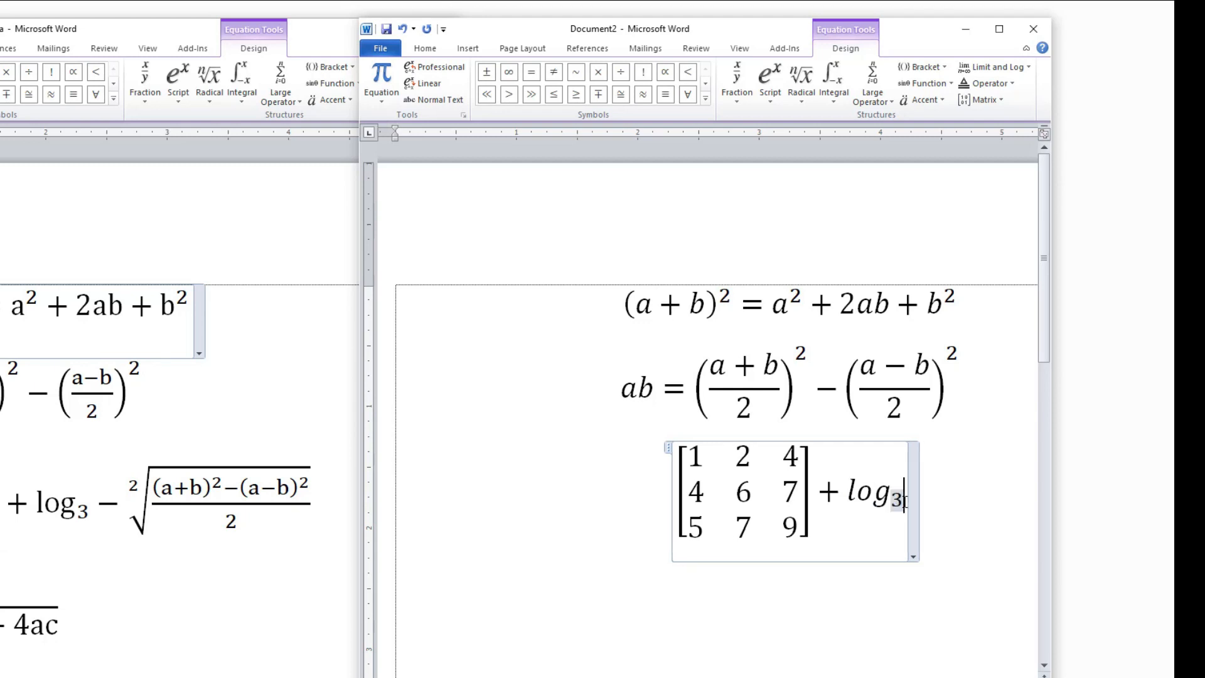
pyautogui.click(907, 482)
pyautogui.write('-')
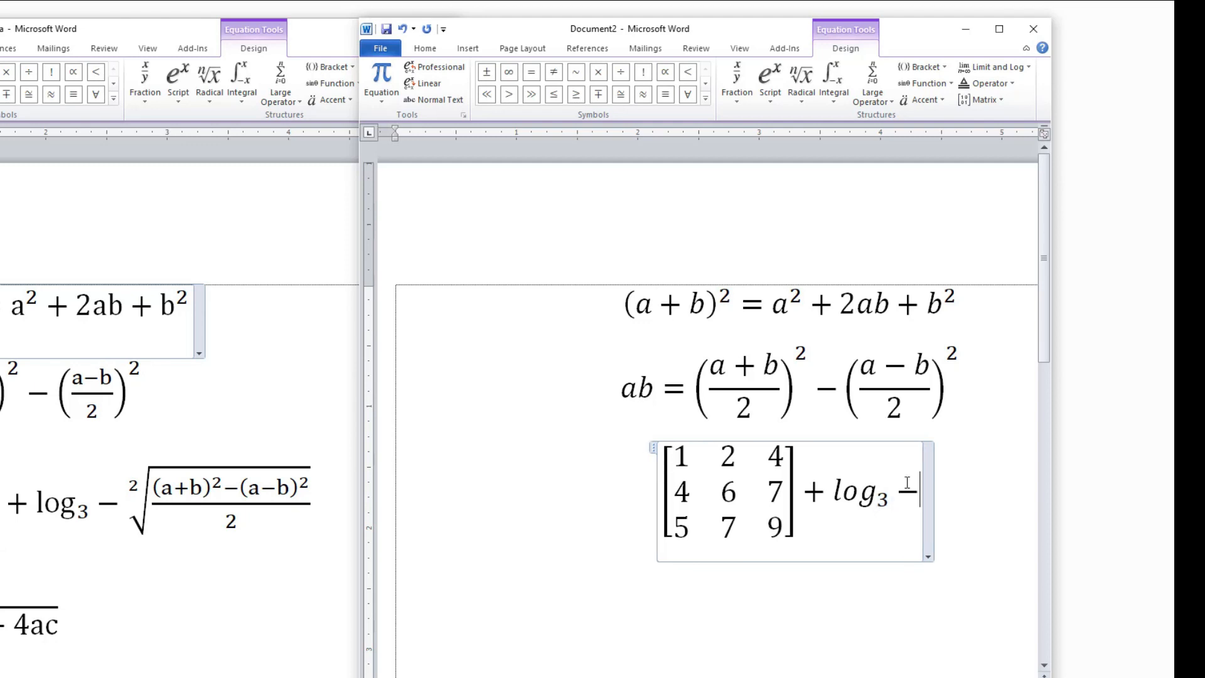
pyautogui.click(805, 99)
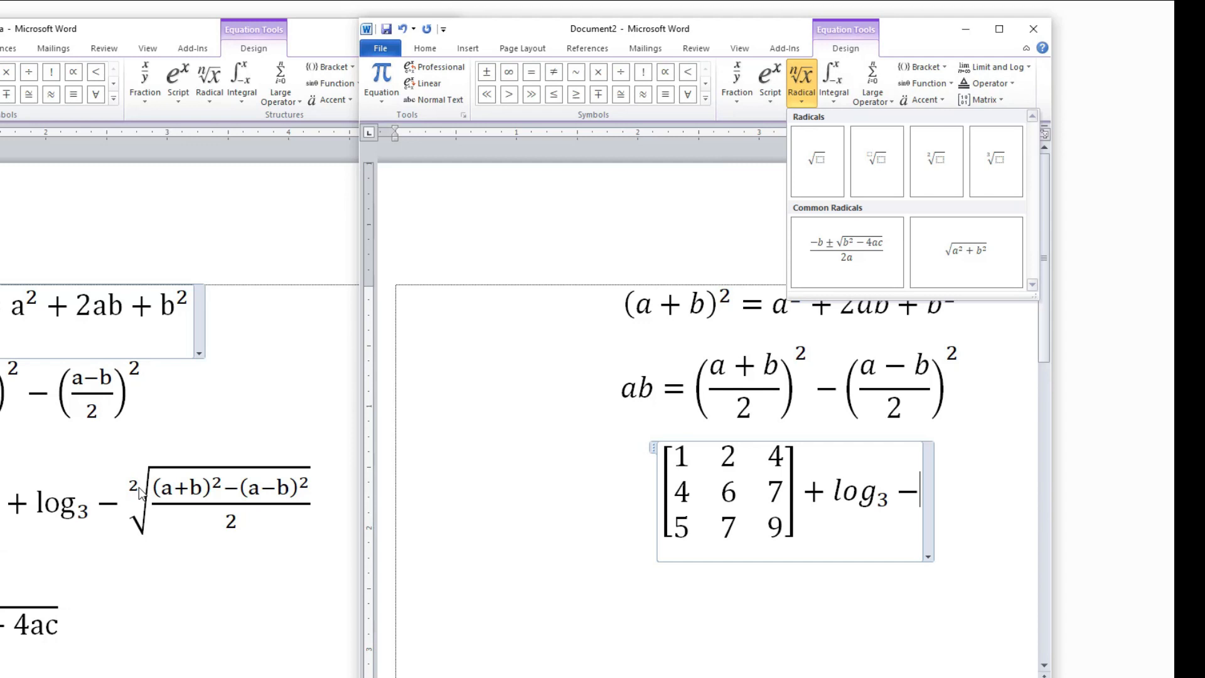
pyautogui.click(942, 148)
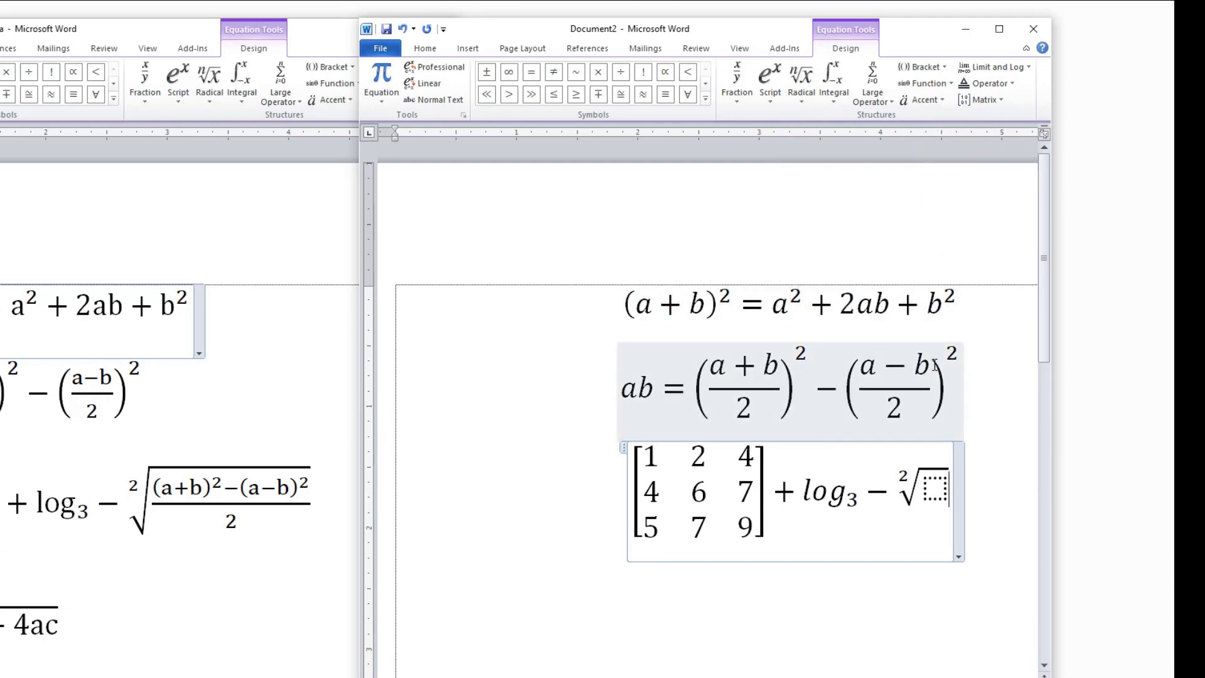
pyautogui.click(802, 79)
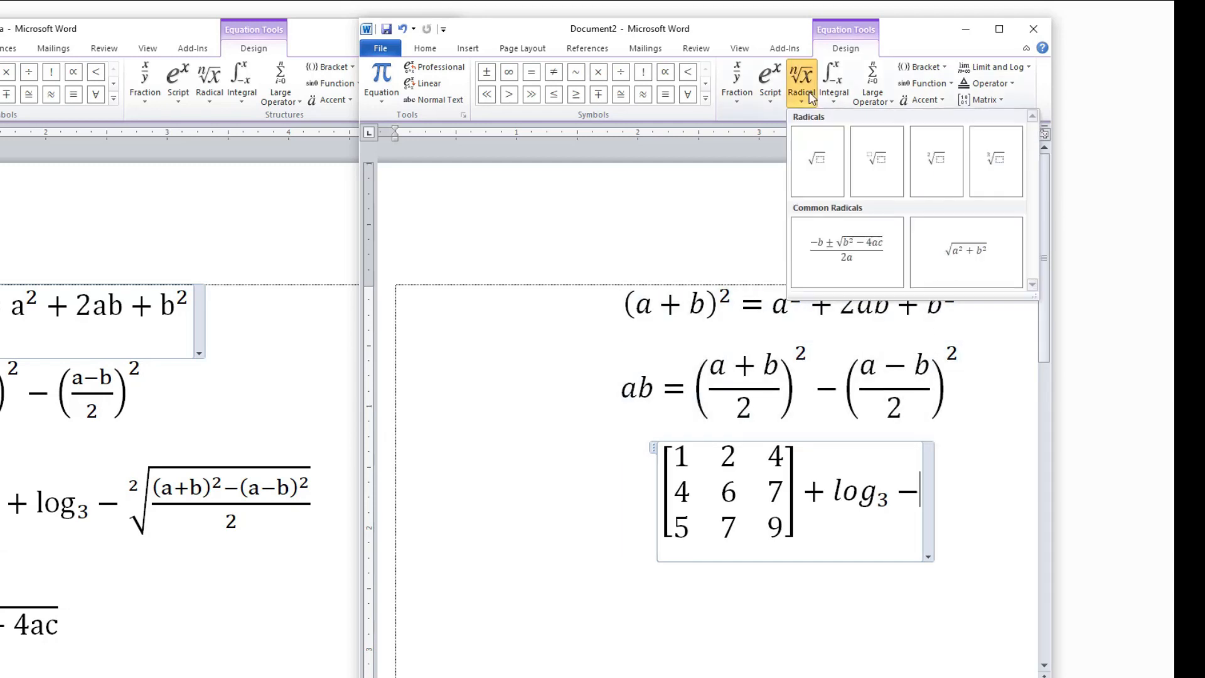
pyautogui.click(878, 167)
pyautogui.click(903, 474)
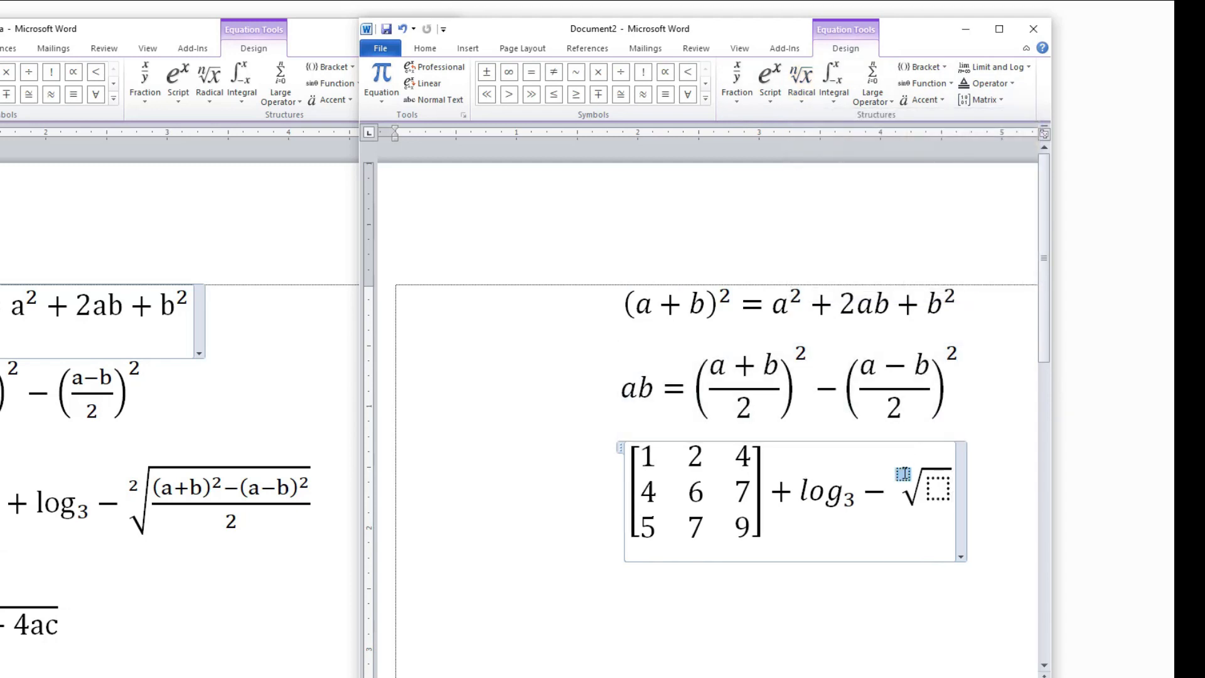
pyautogui.write('3')
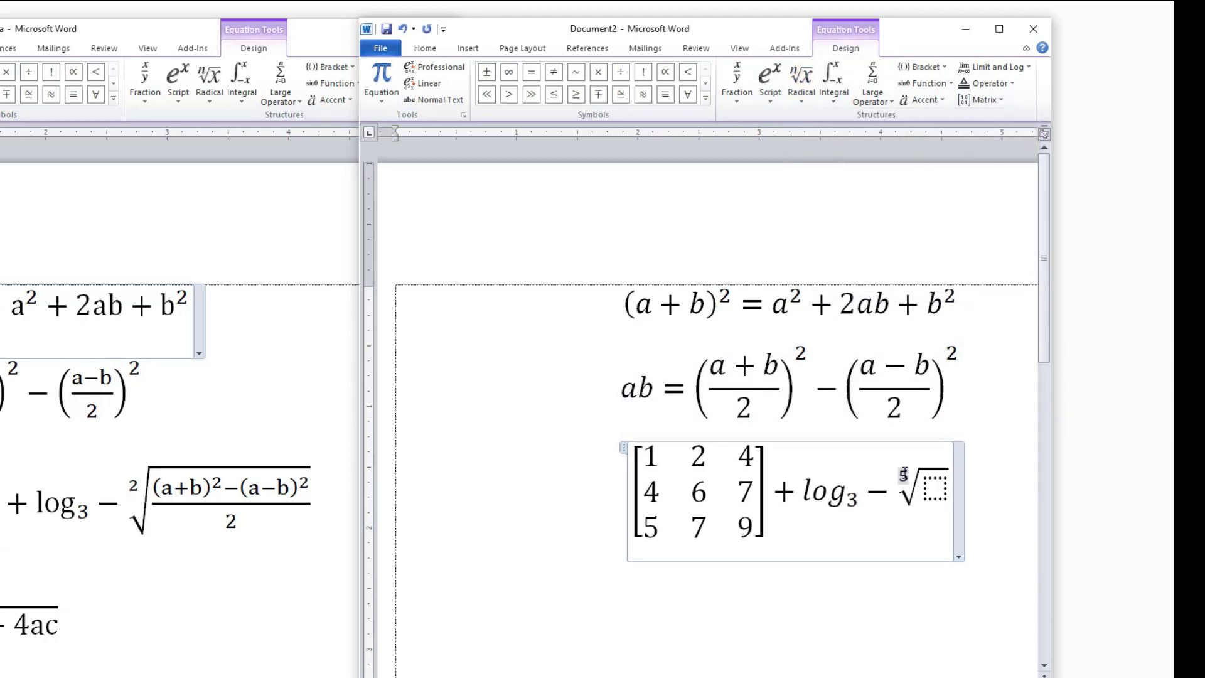
pyautogui.press('BackSpace')
pyautogui.press('BackSpace')
pyautogui.press('BackSpace')
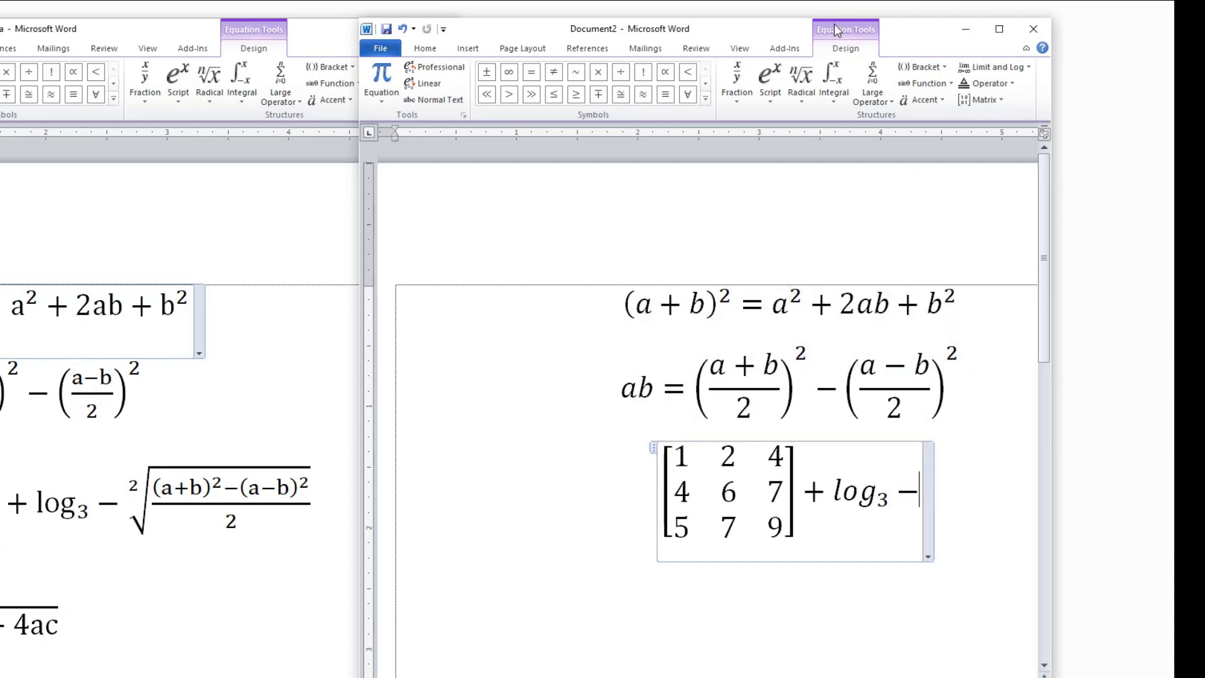
# Insert a square root with degree 2 after the minus sign and place an empty stacked fraction under it.
pyautogui.click(802, 75)
pyautogui.click(930, 173)
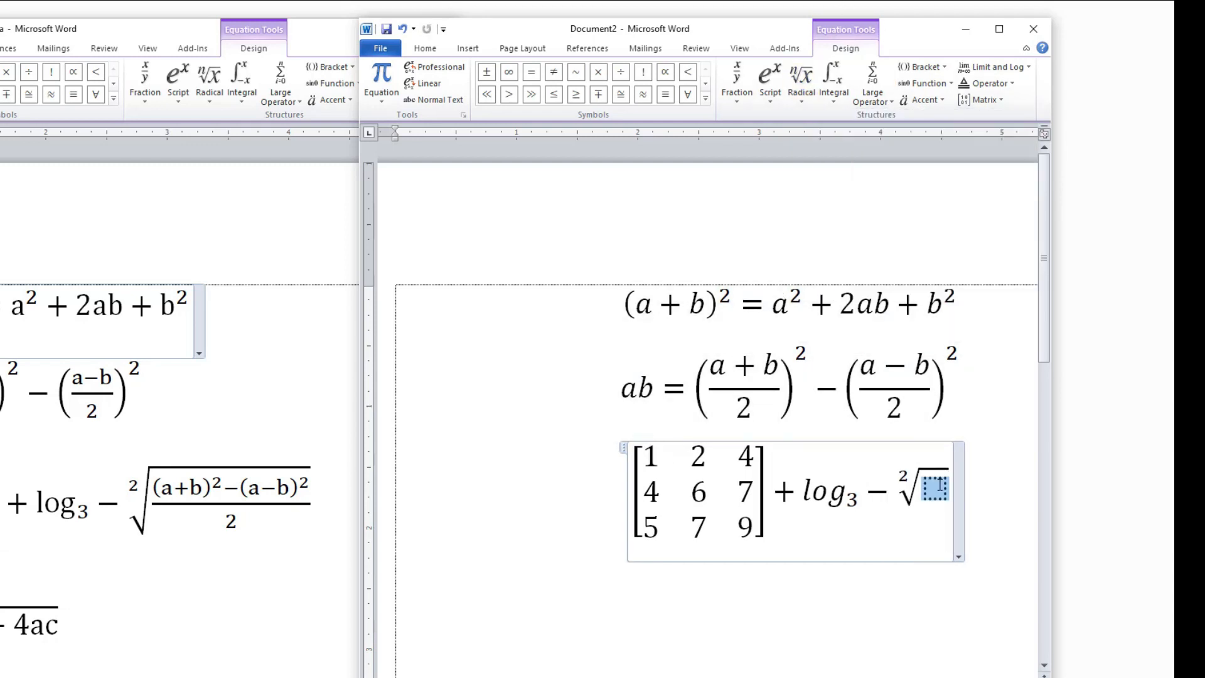
pyautogui.click(746, 96)
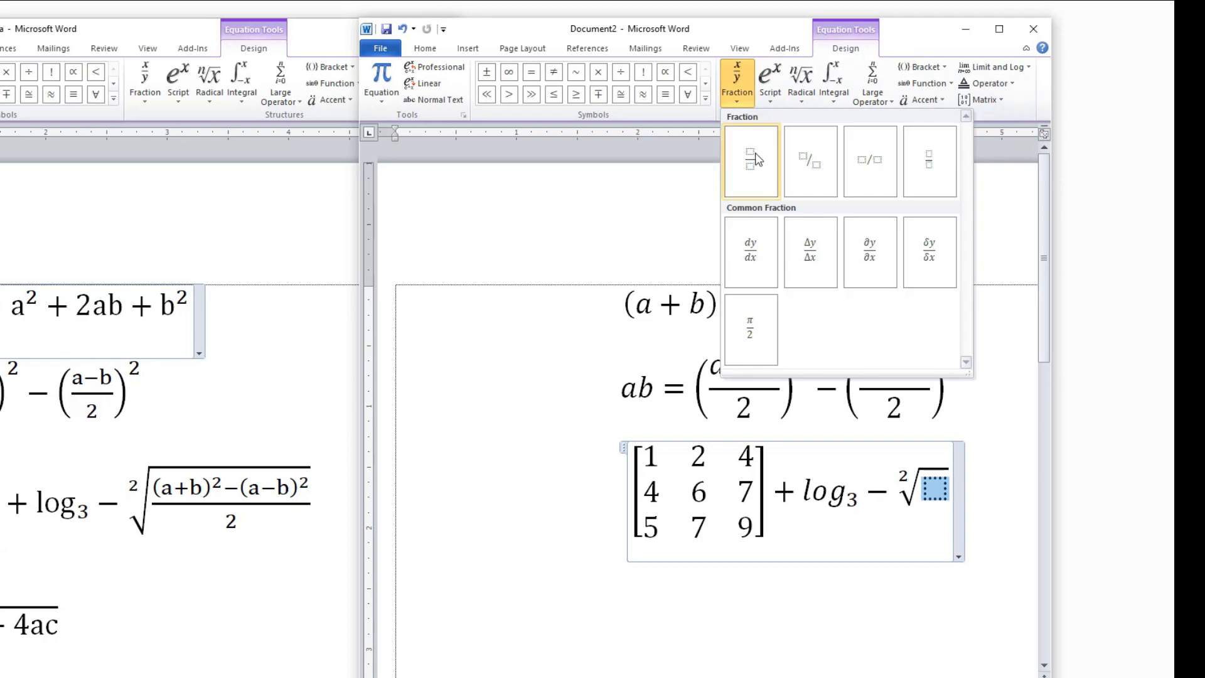
pyautogui.click(754, 164)
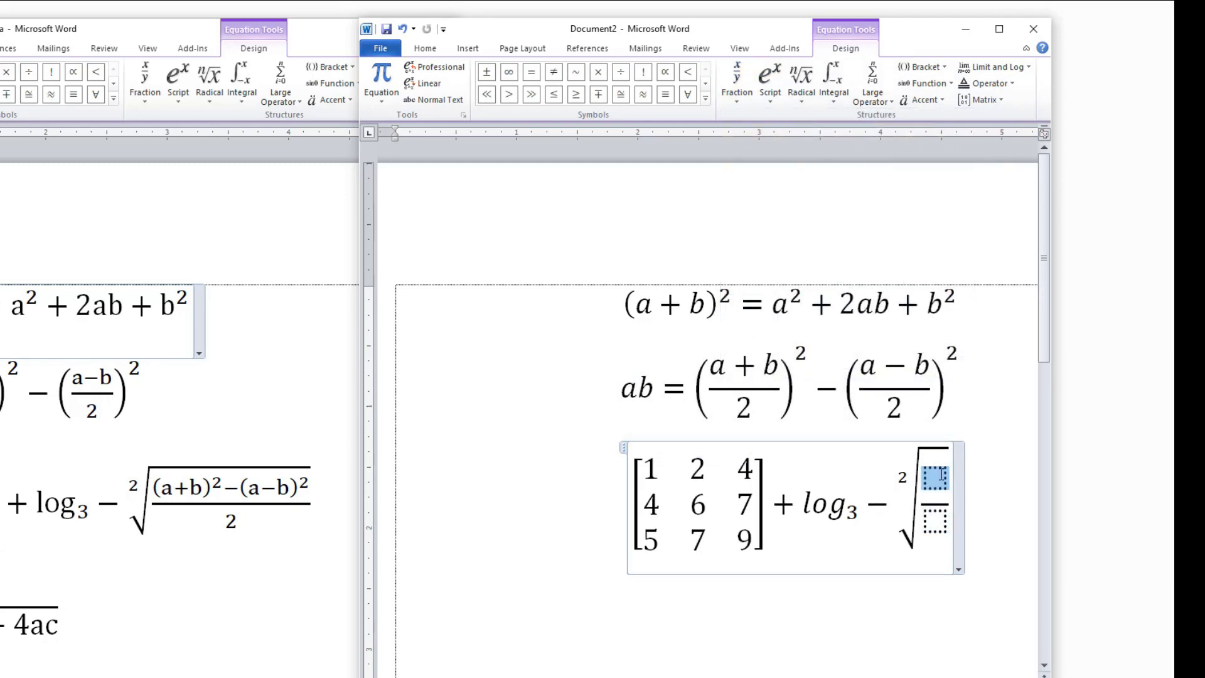
# Enter (a+b)² in the fraction's numerator using a Superscript structure with a parenthesis bracket as base, followed by a minus sign.
pyautogui.click(770, 75)
pyautogui.click(786, 162)
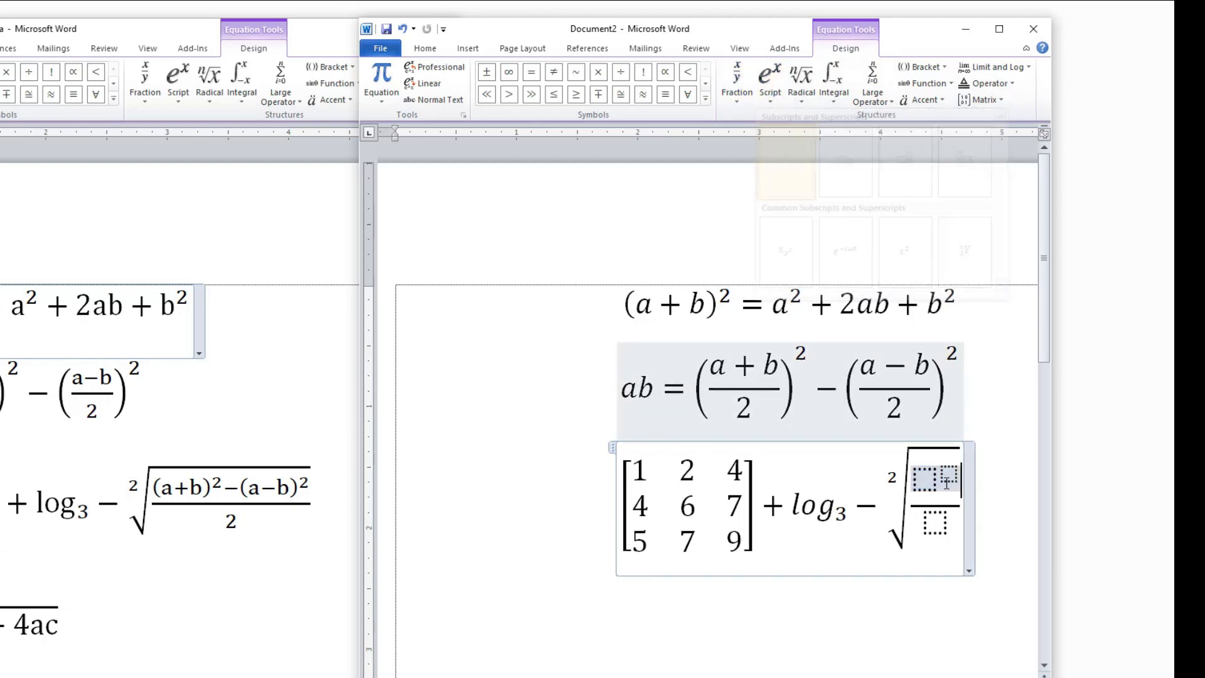
pyautogui.click(931, 481)
pyautogui.click(921, 67)
pyautogui.click(924, 127)
pyautogui.click(928, 480)
pyautogui.write('a+b')
pyautogui.click(987, 475)
pyautogui.write('2-')
# Add (a−b)² after the minus sign in the numerator, using a Superscript structure with a parenthesis bracket as base.
pyautogui.click(770, 88)
pyautogui.click(779, 145)
pyautogui.click(922, 68)
pyautogui.click(925, 127)
pyautogui.write('a-b')
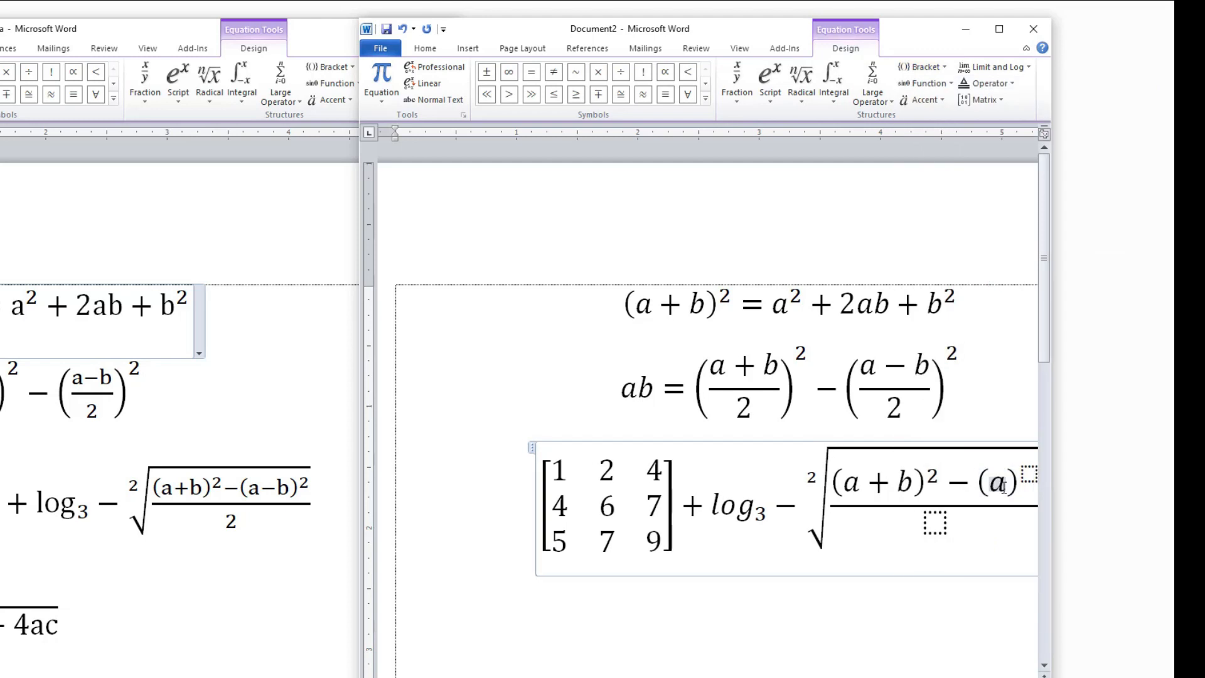
pyautogui.click(1003, 473)
pyautogui.write('2')
# Set the denominator of the fraction under the root to 2 and start a new line below the equation.
pyautogui.click(885, 521)
pyautogui.write('2')
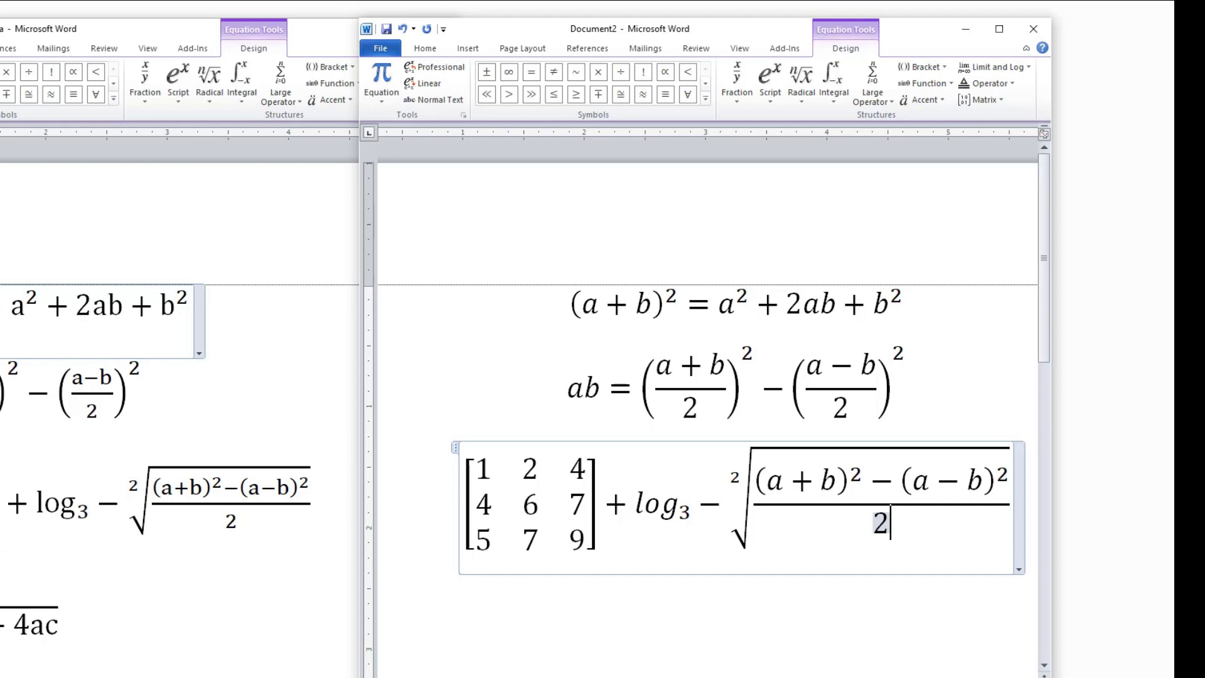
pyautogui.click(1012, 510)
pyautogui.press('Return')
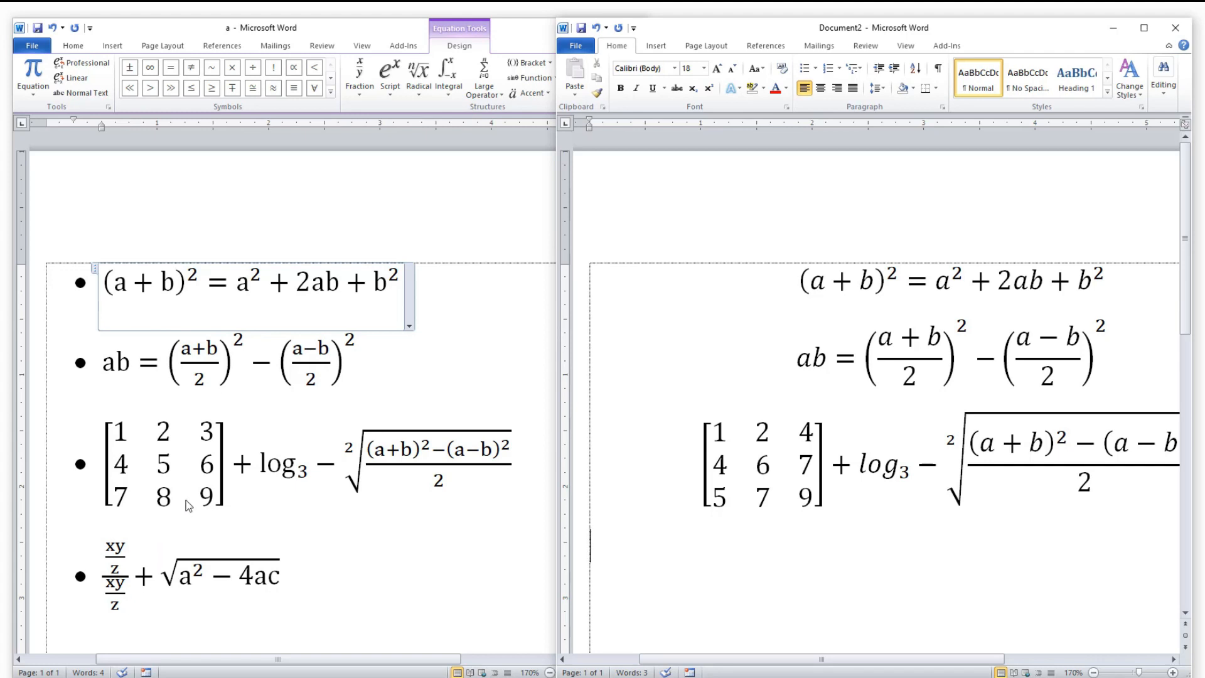
# Insert a new equation below the matrix equation and add an empty stacked fraction to it.
pyautogui.click(663, 49)
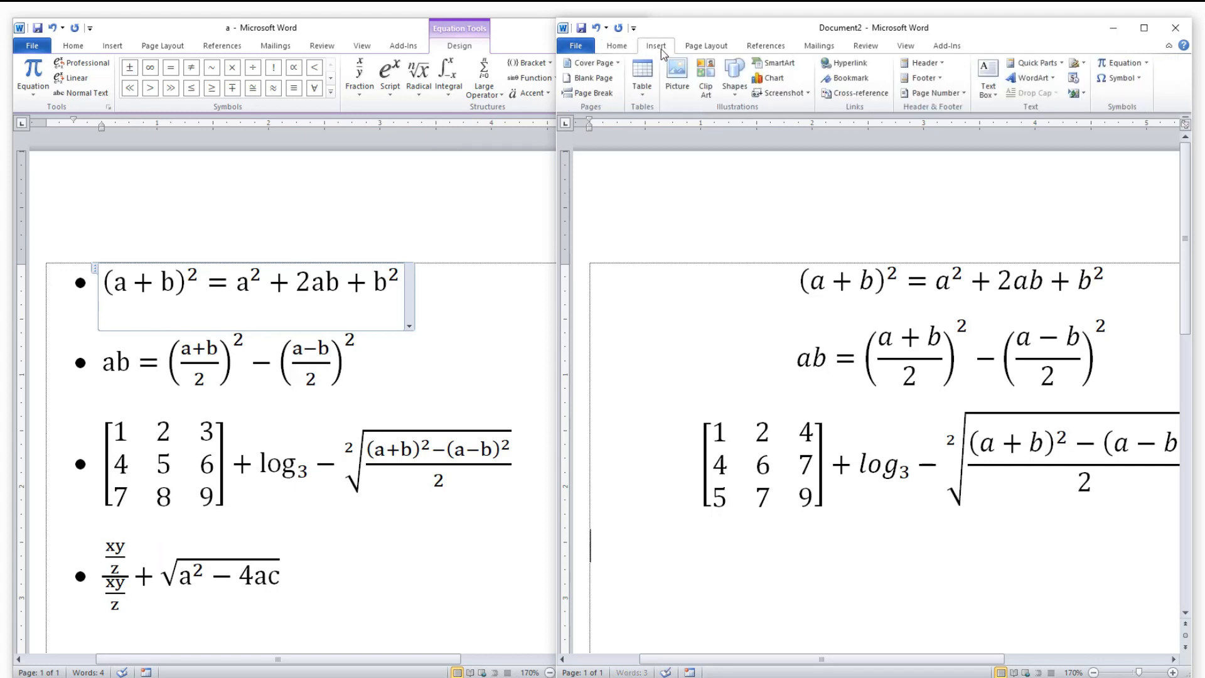
pyautogui.click(1121, 63)
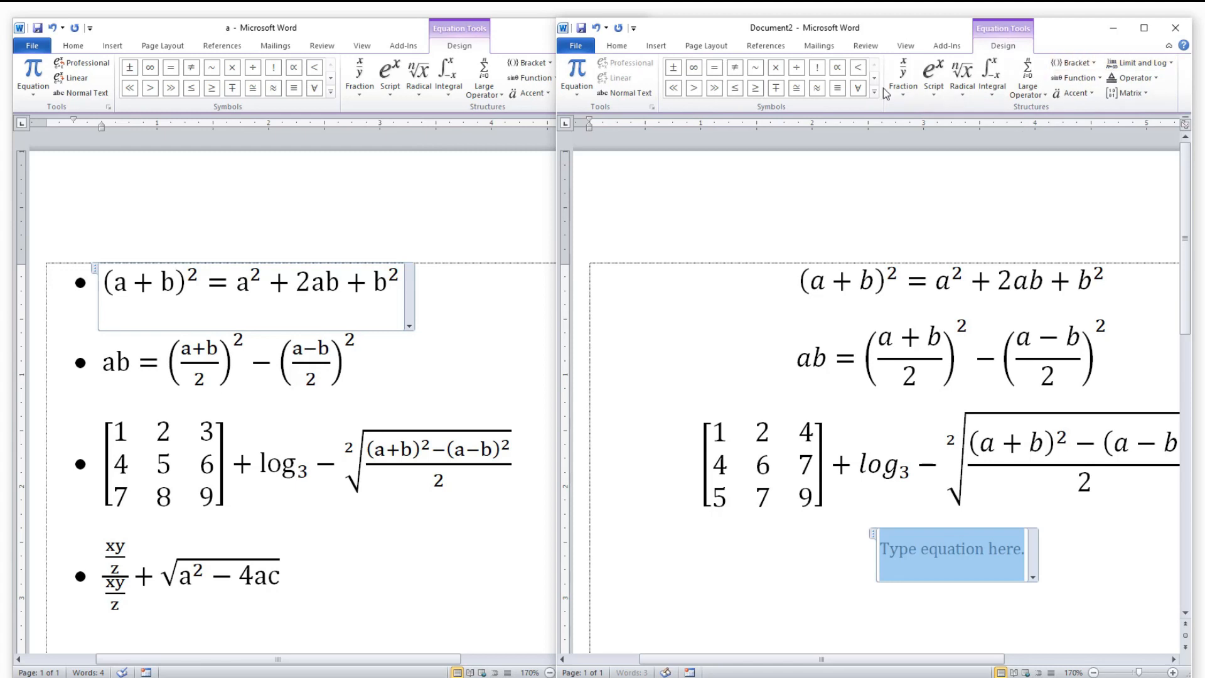
pyautogui.click(918, 85)
pyautogui.click(921, 153)
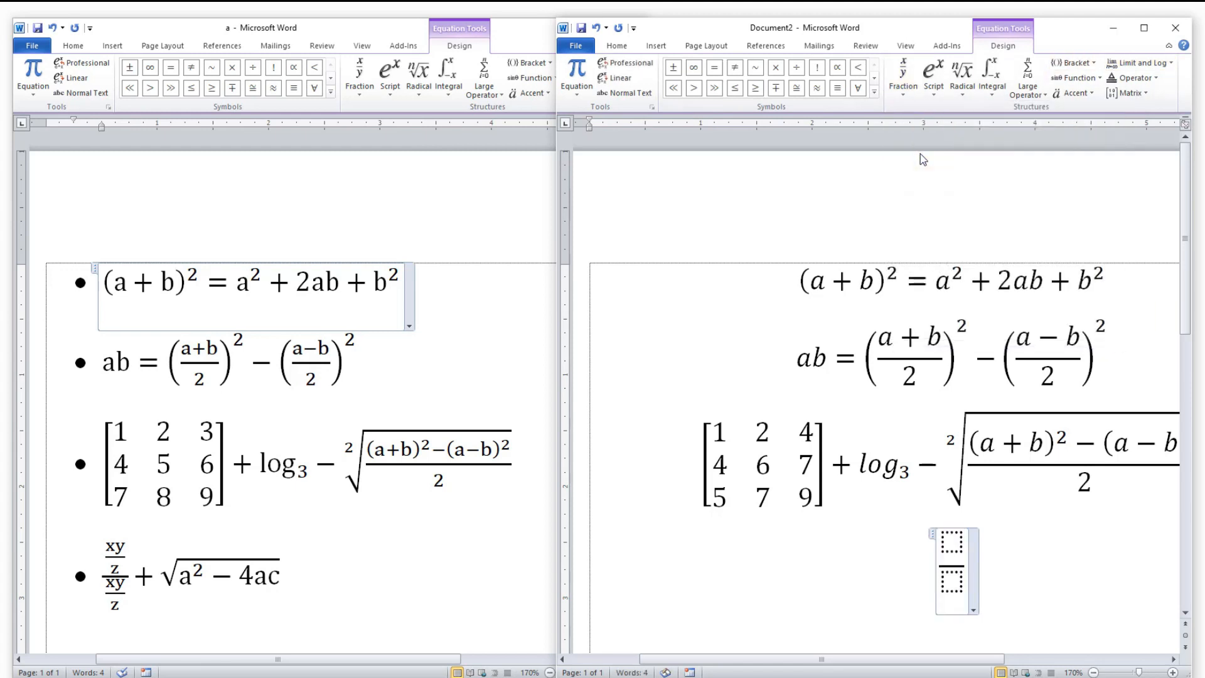
# Nest a stacked fraction in both the numerator and the denominator of the new fraction.
pyautogui.click(952, 541)
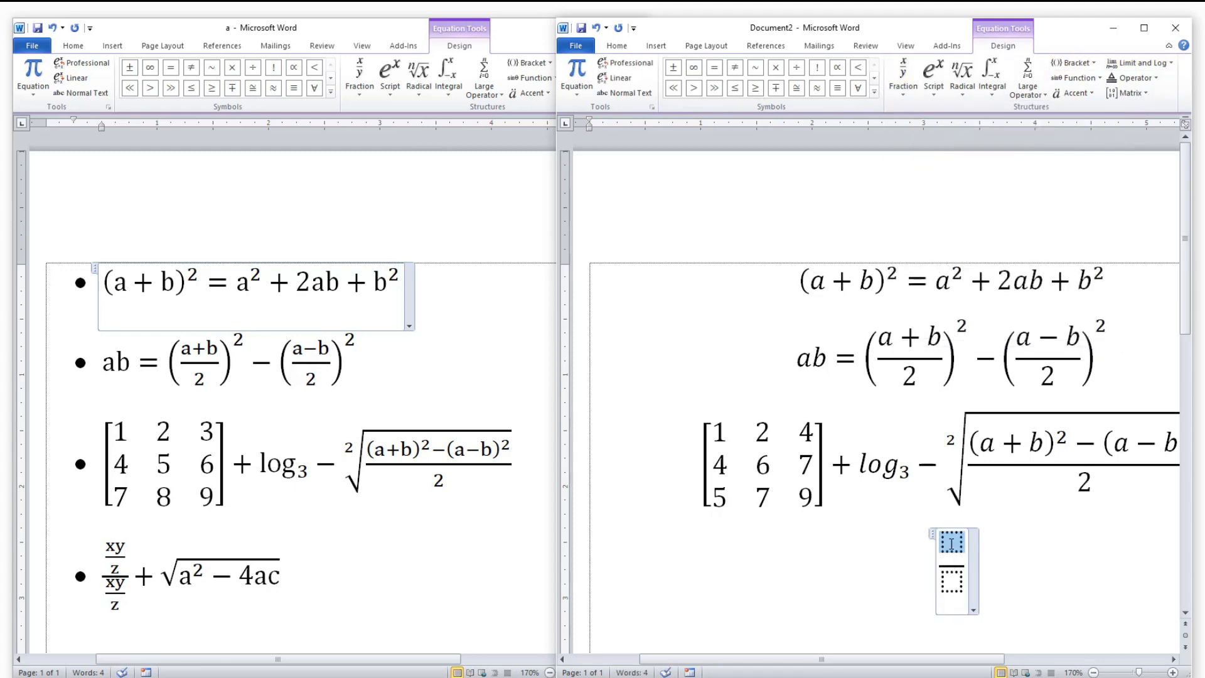
pyautogui.click(906, 81)
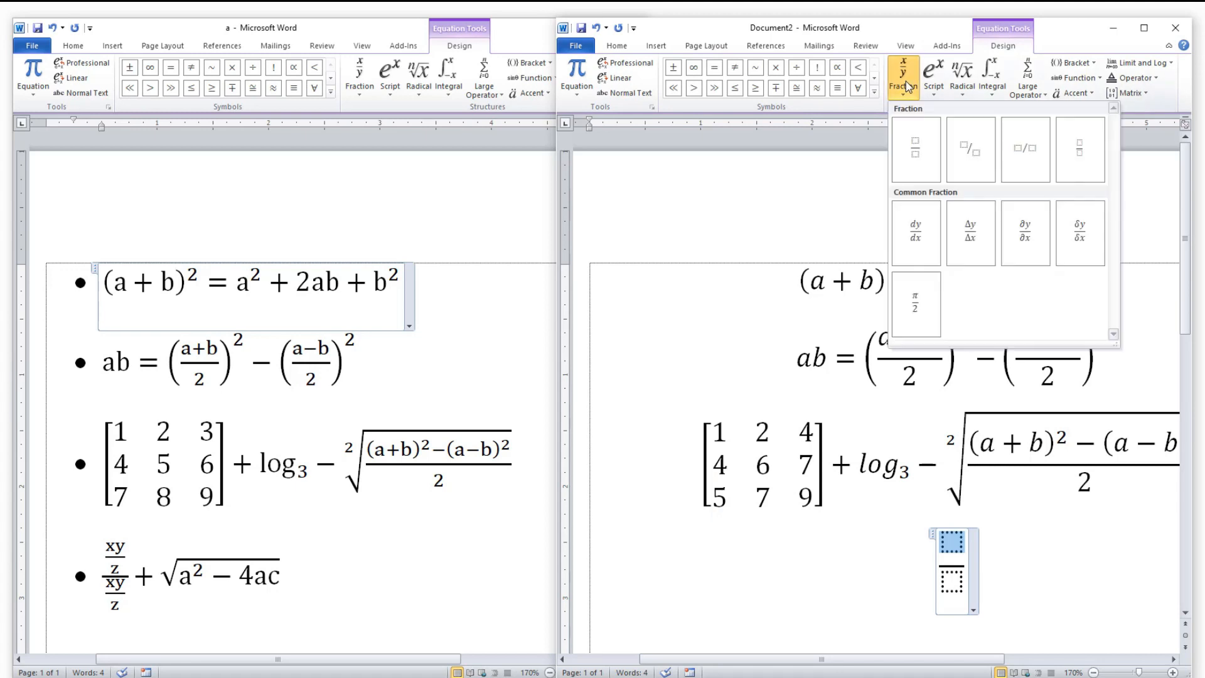
pyautogui.click(917, 151)
pyautogui.click(954, 616)
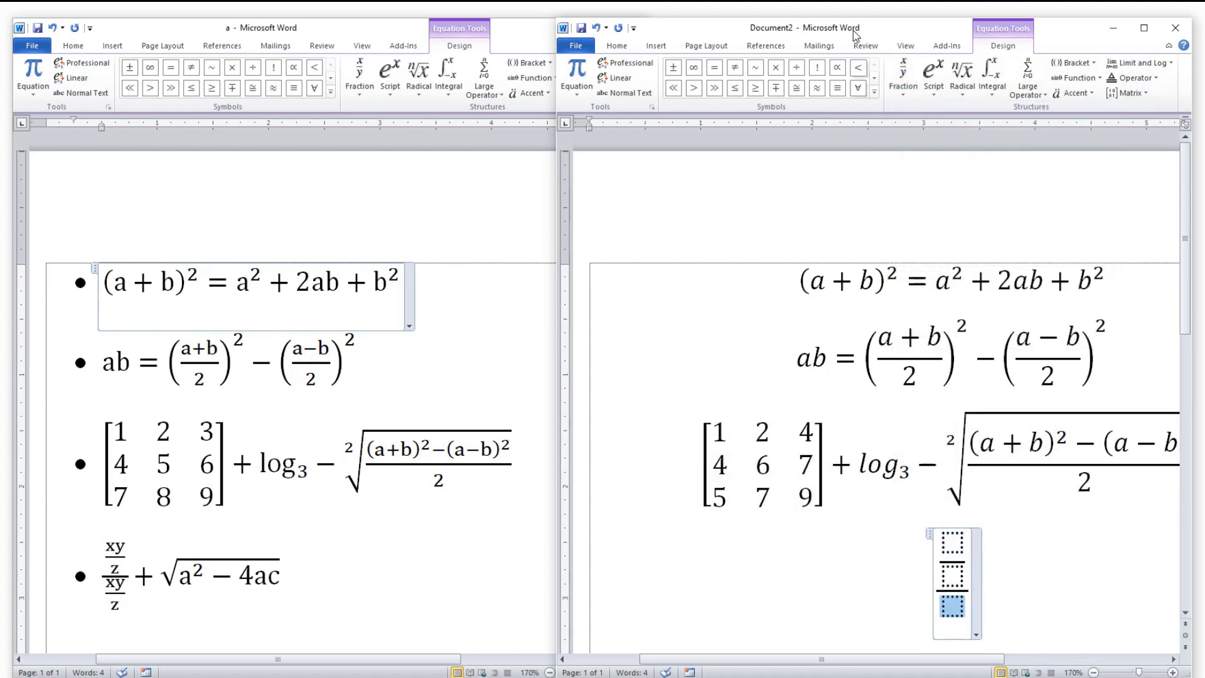
pyautogui.click(903, 85)
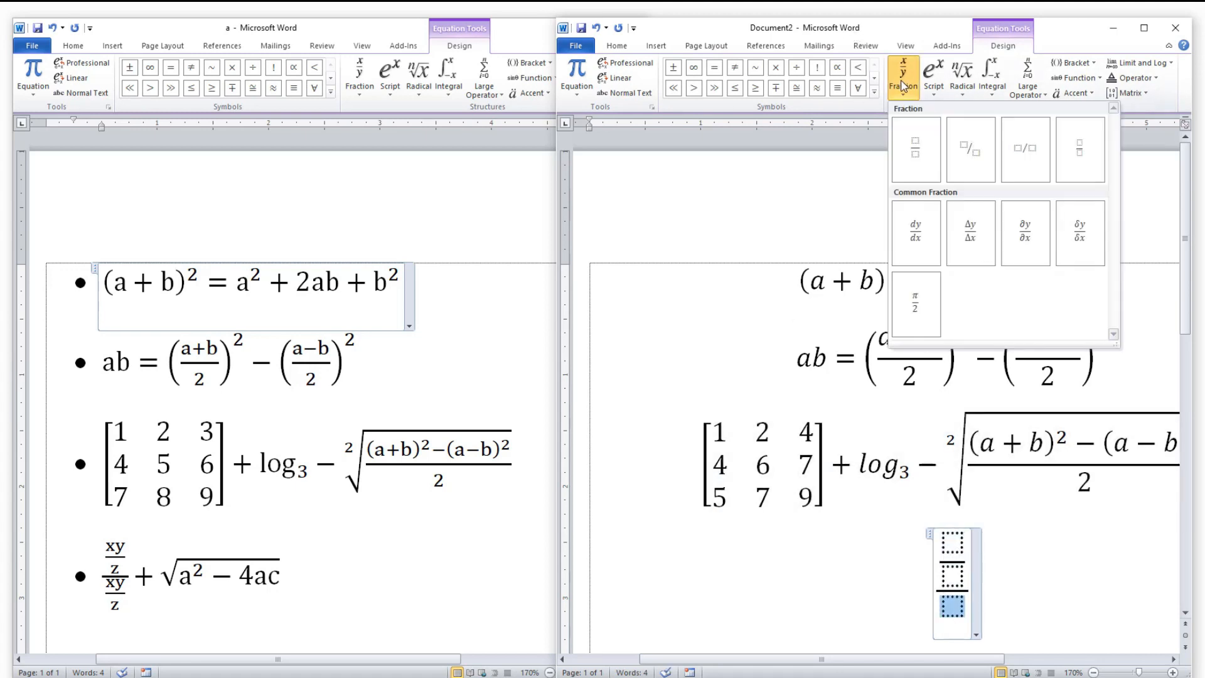
pyautogui.click(919, 164)
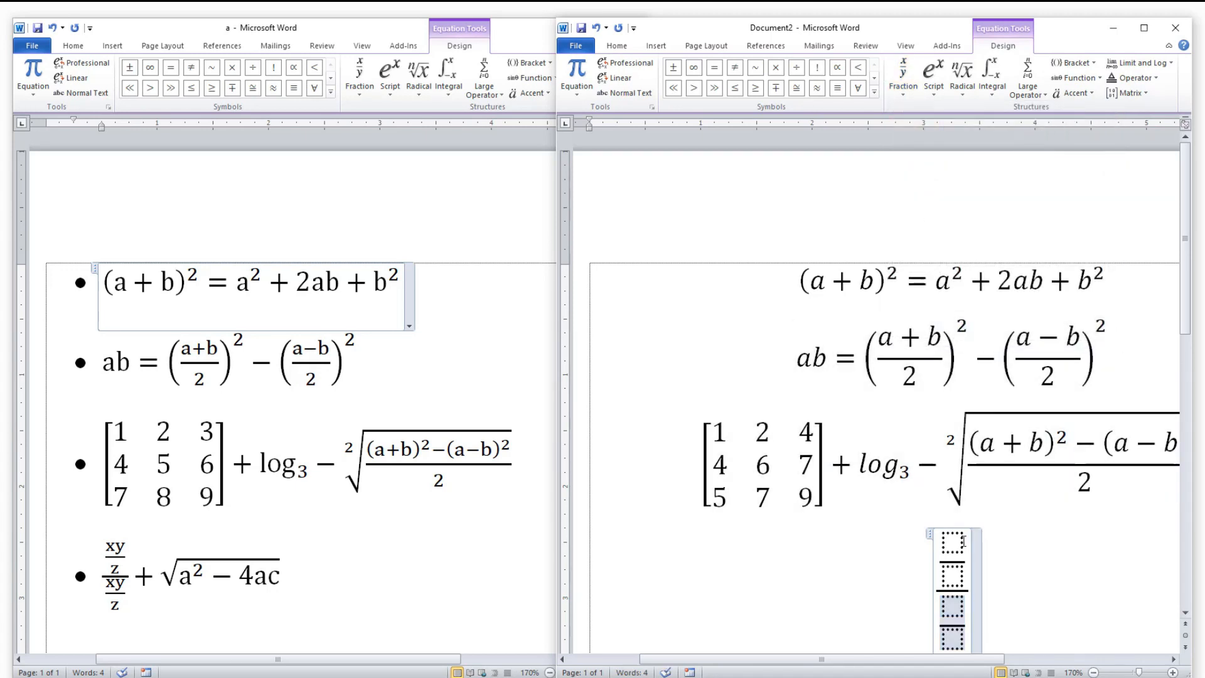
# Fill both nested fractions with xy over z.
pyautogui.click(962, 542)
pyautogui.write('xy')
pyautogui.click(956, 572)
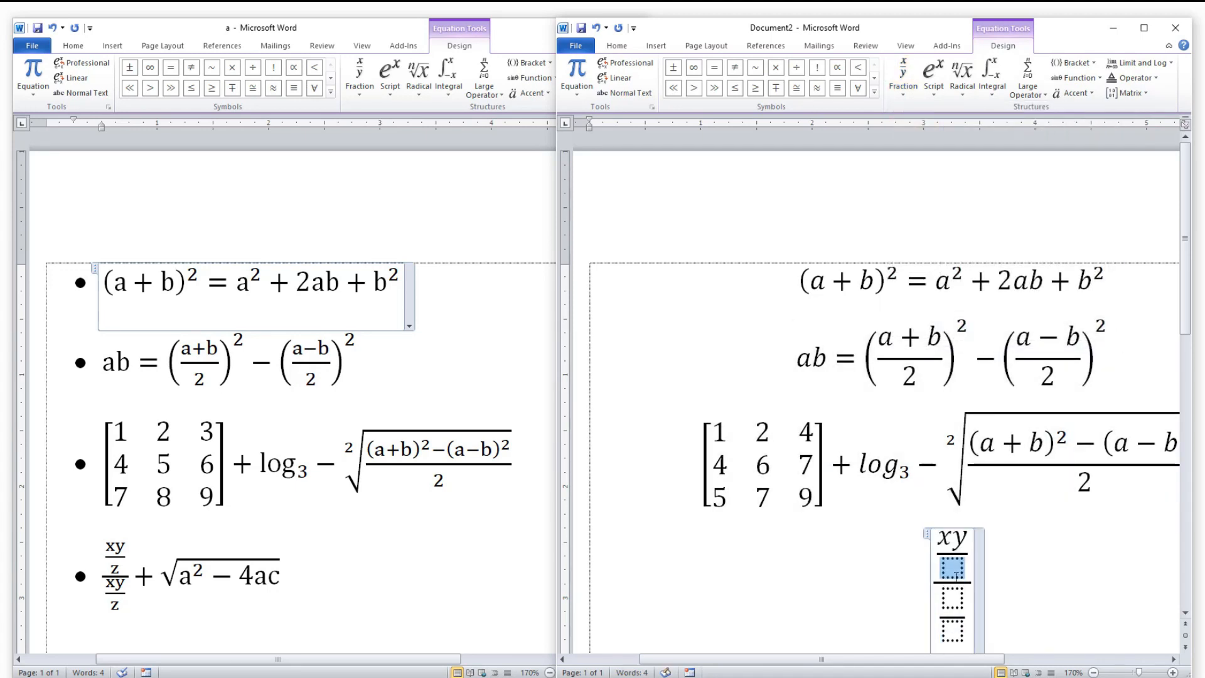
pyautogui.write('z')
pyautogui.click(953, 596)
pyautogui.write('xy')
pyautogui.click(953, 625)
pyautogui.write('z')
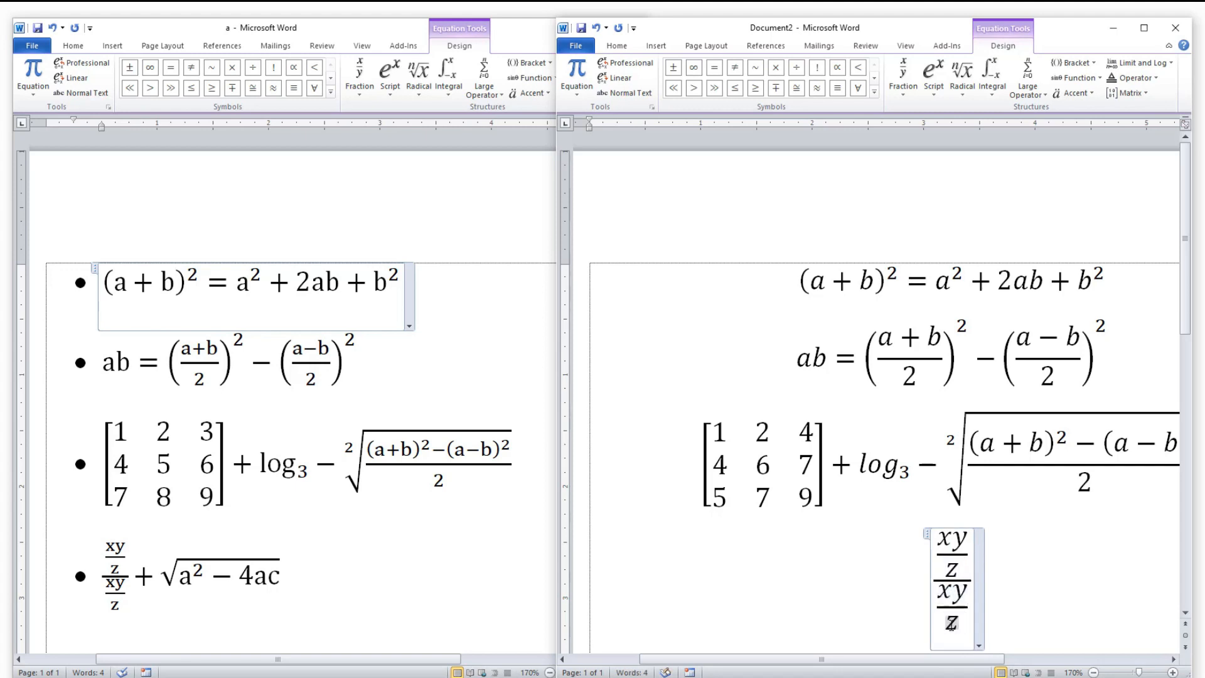
# Add a plus sign after the nested fraction, followed by an empty square root without a degree.
pyautogui.click(975, 576)
pyautogui.write('+')
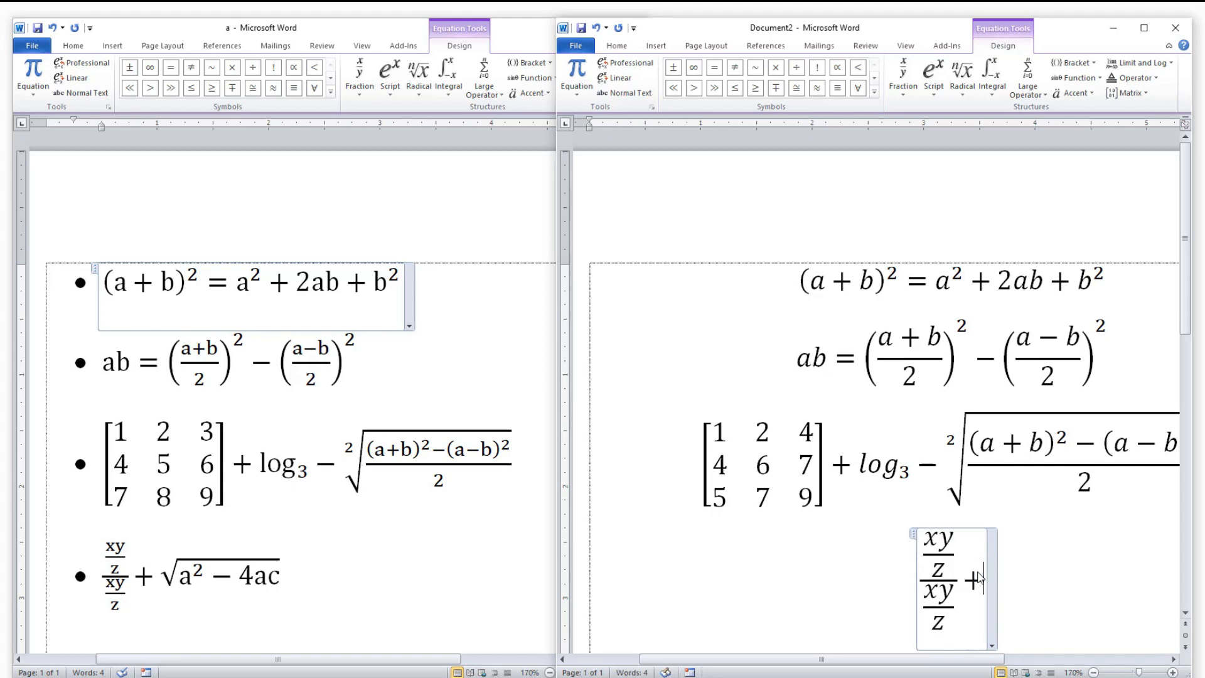
pyautogui.click(993, 78)
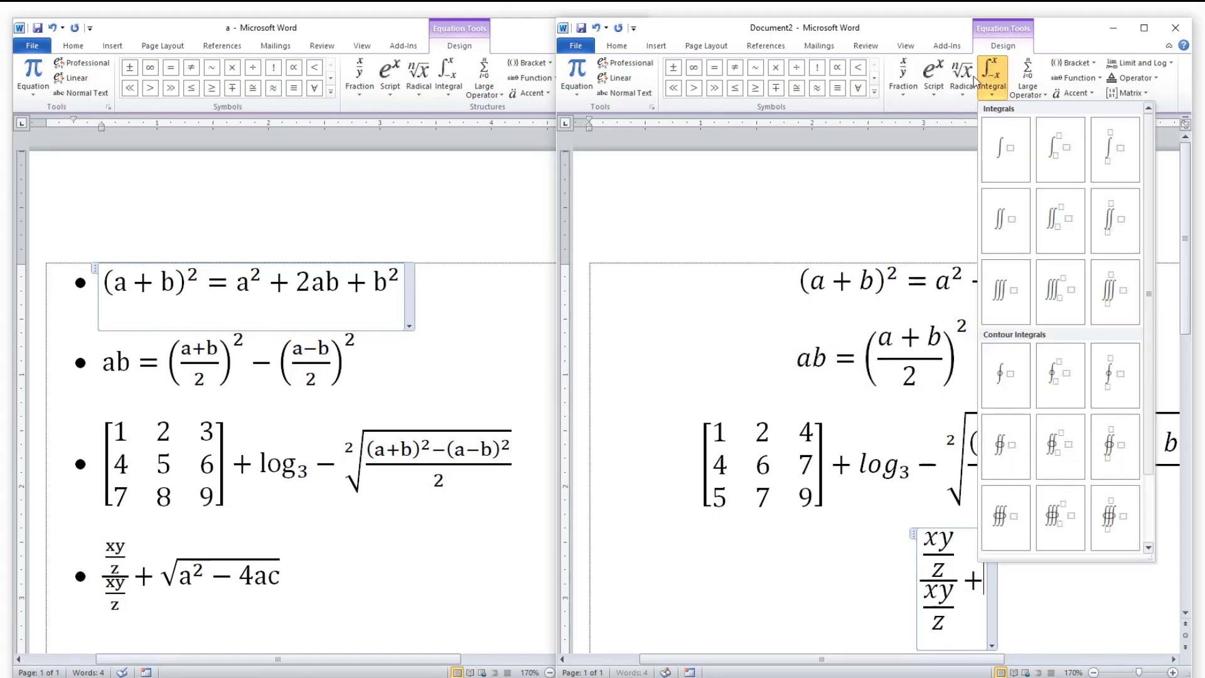
pyautogui.click(975, 81)
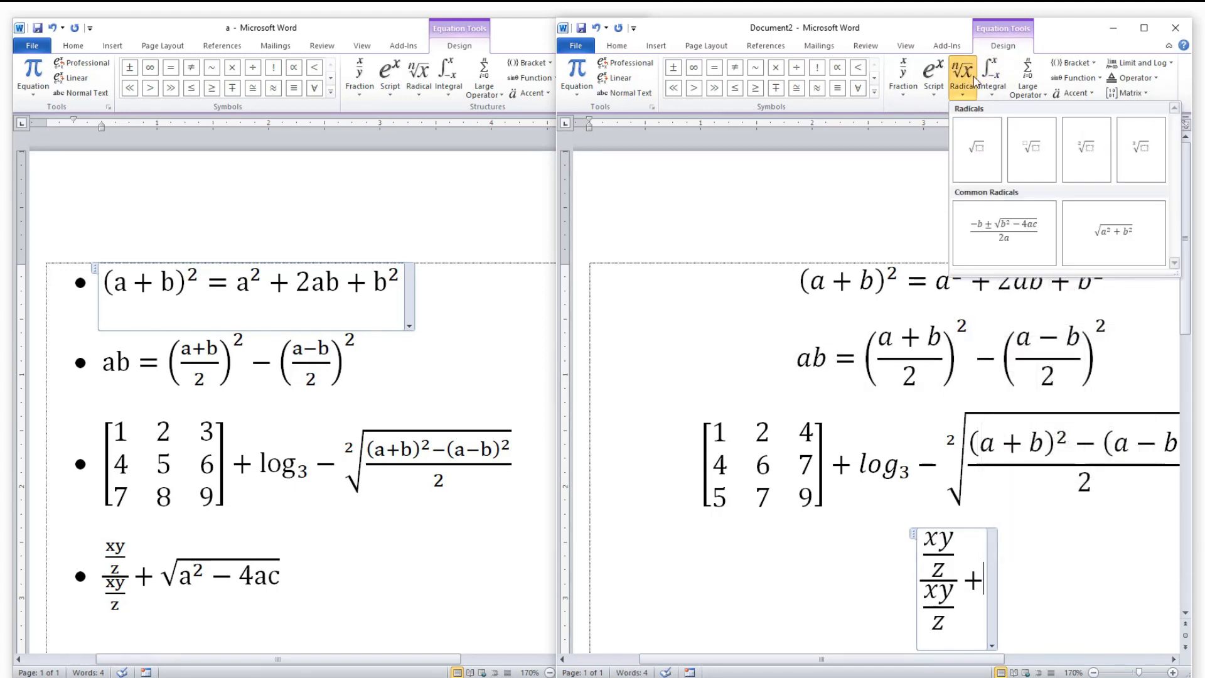
pyautogui.click(967, 157)
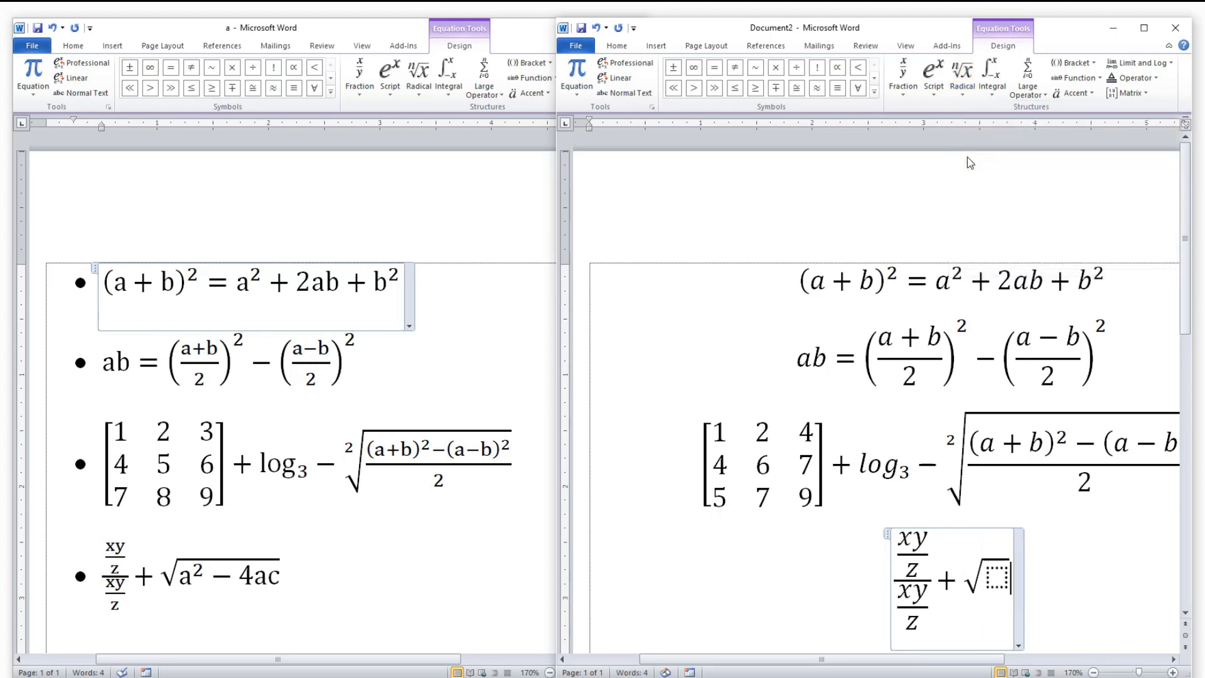
# Enter a² − 4ac under the square root, using a Superscript structure for a².
pyautogui.click(995, 580)
pyautogui.click(933, 73)
pyautogui.click(955, 153)
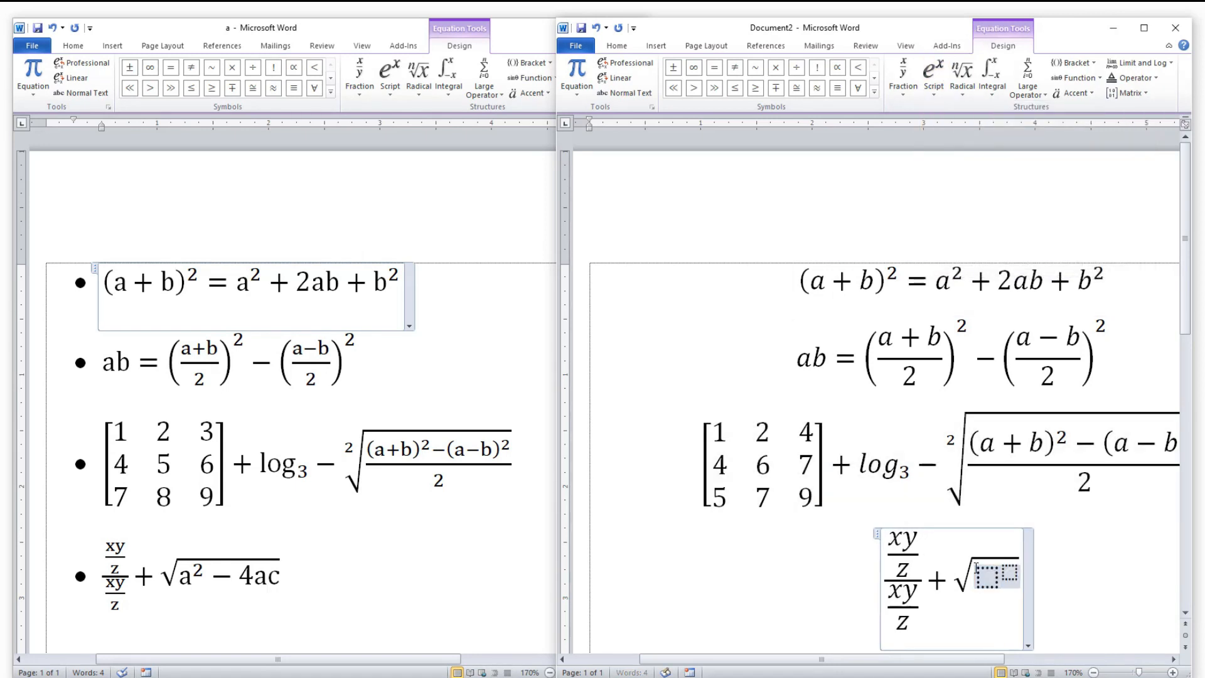
pyautogui.click(985, 573)
pyautogui.write('a')
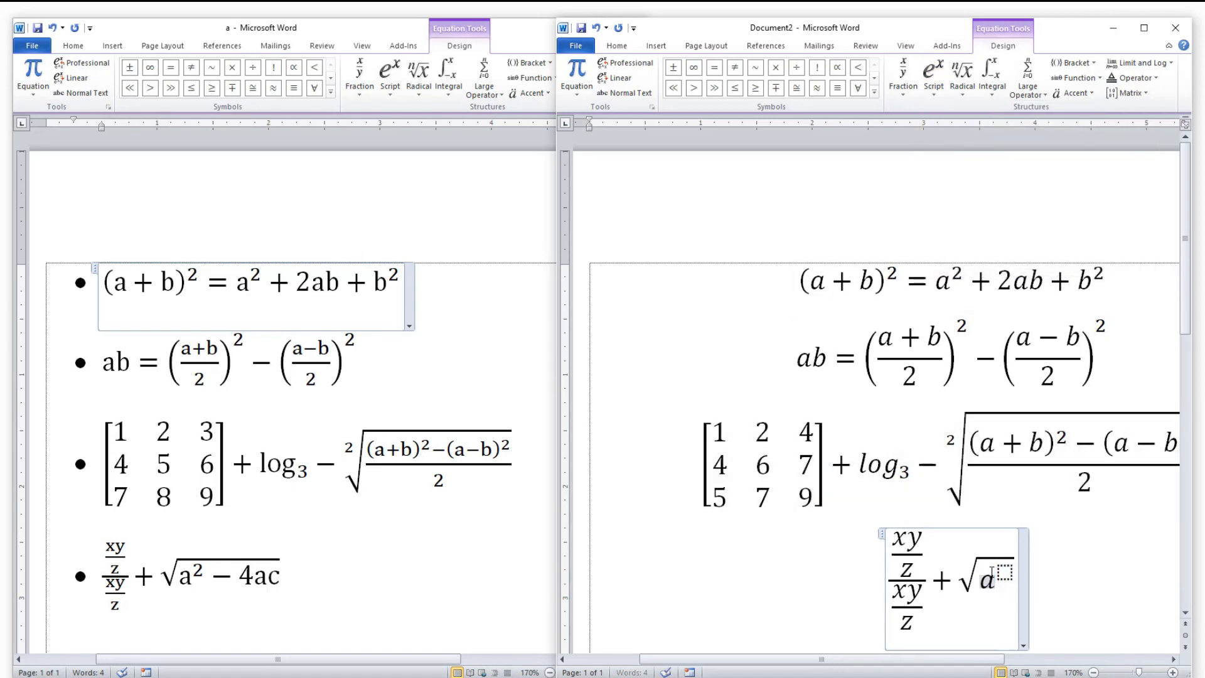
pyautogui.click(1004, 571)
pyautogui.write('2')
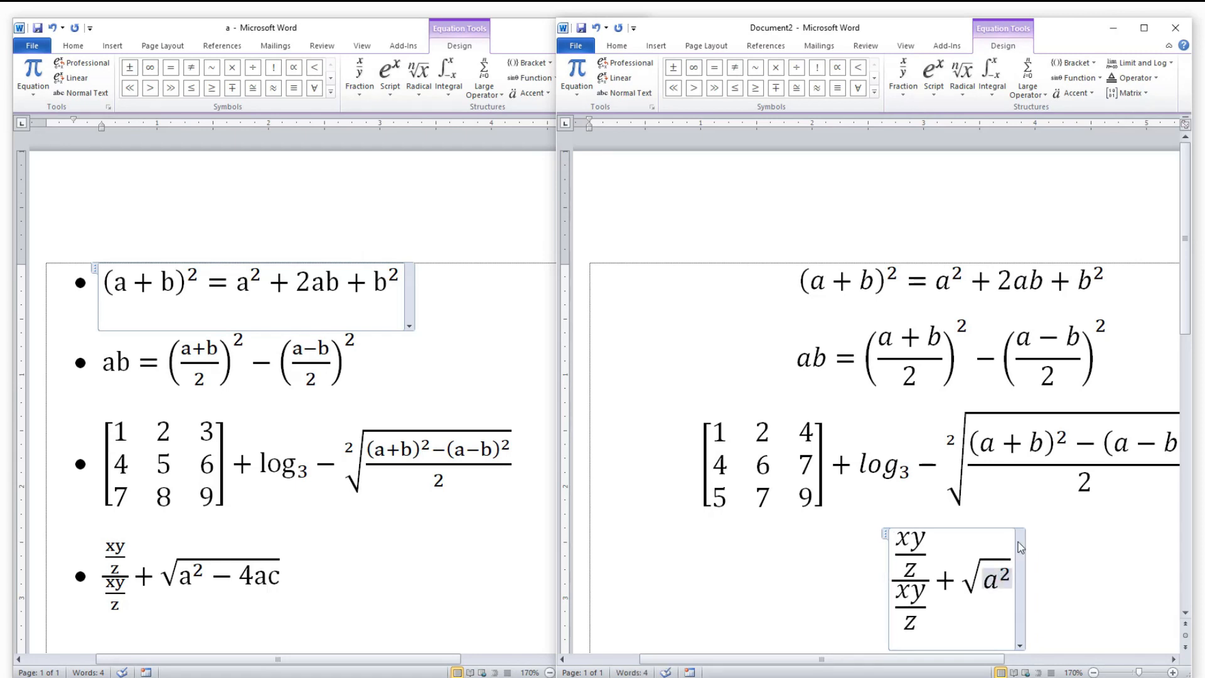
pyautogui.press('Right')
pyautogui.write('-')
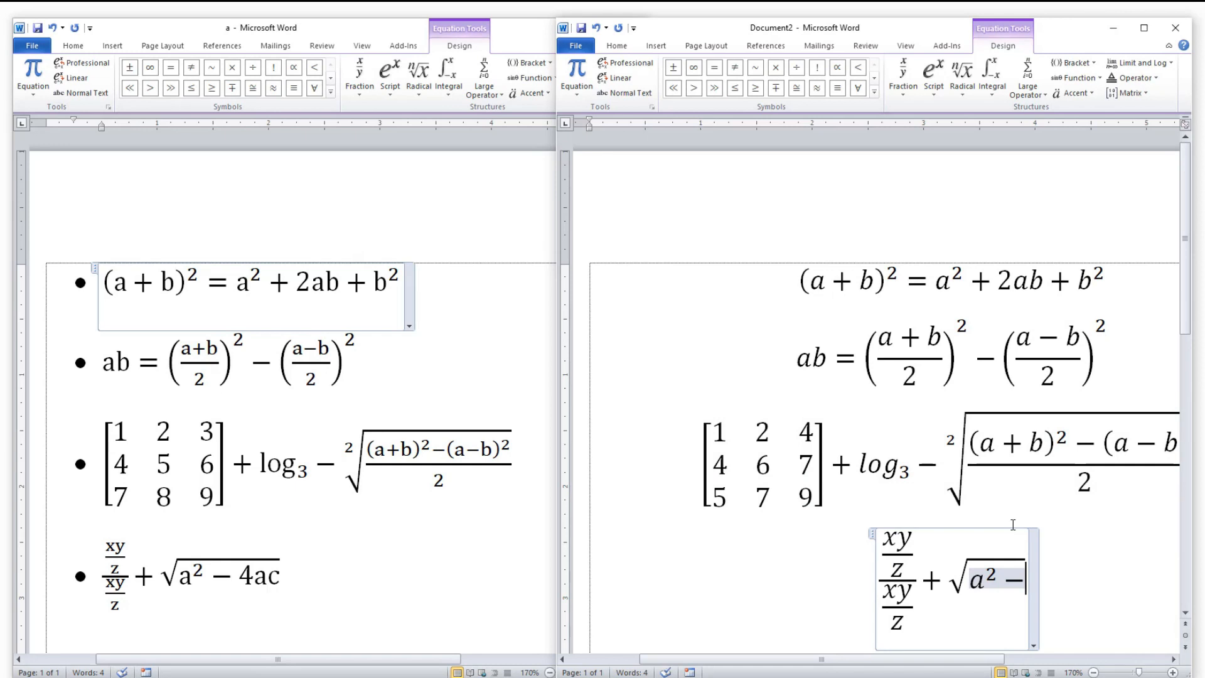
pyautogui.write('4ac')
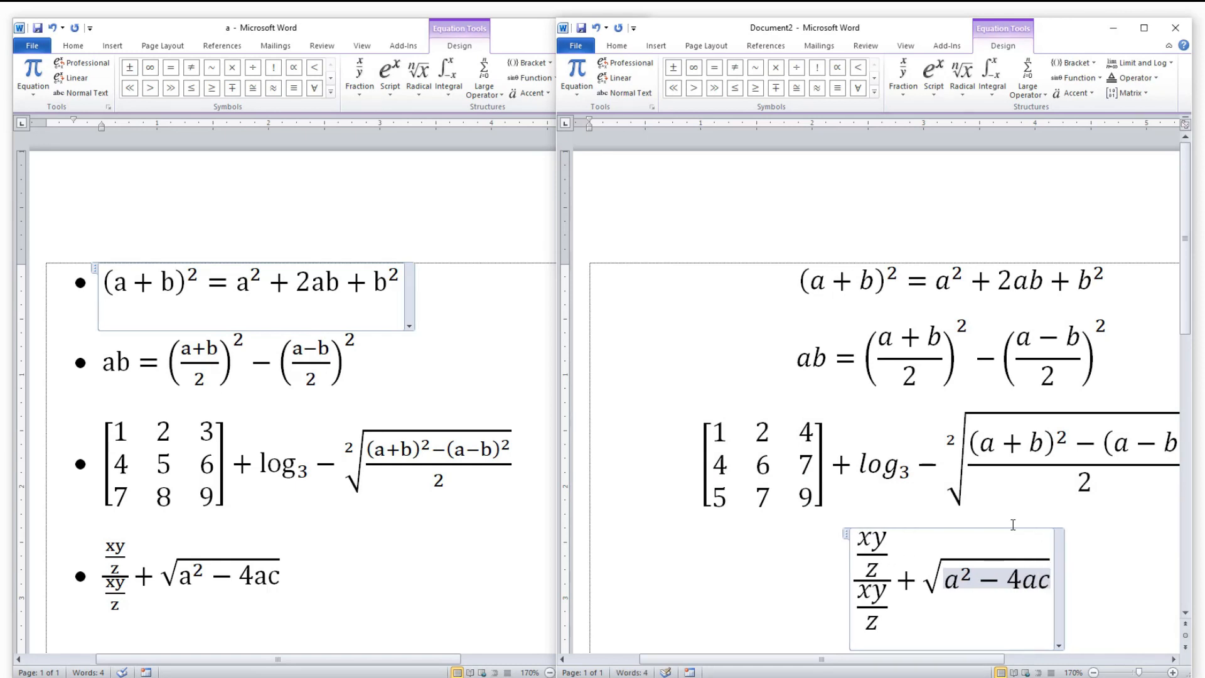